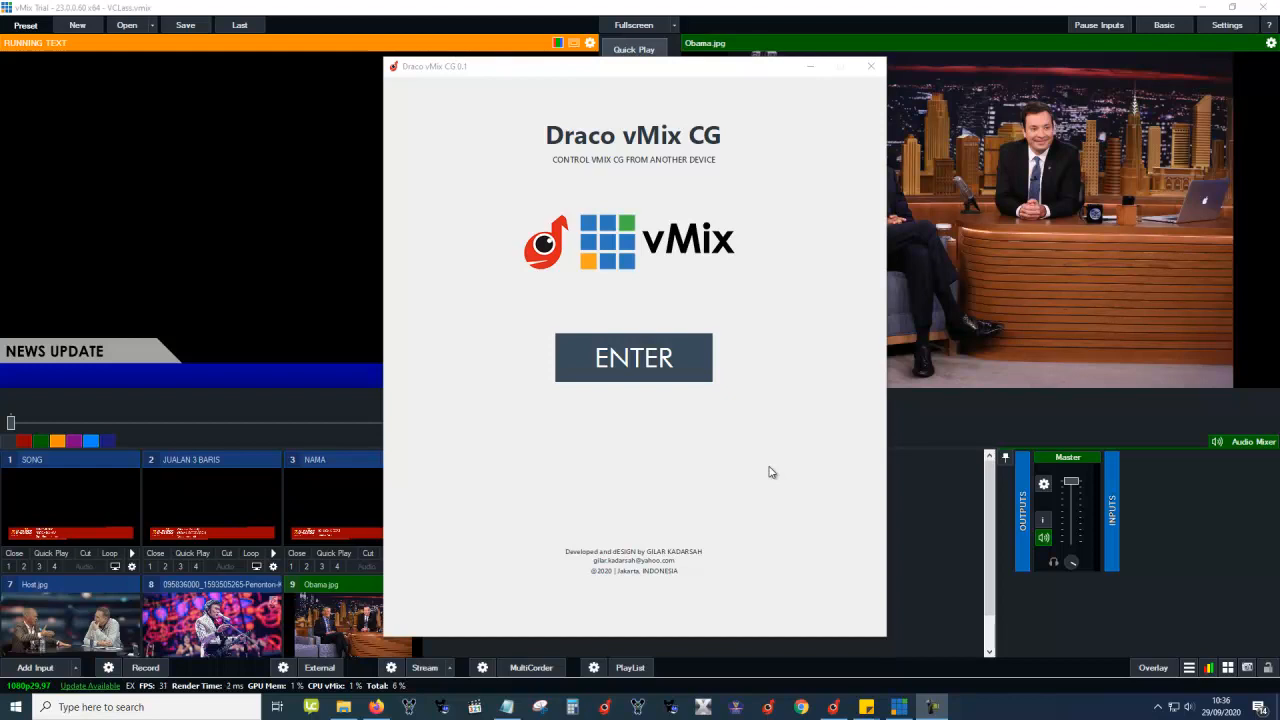
Enter the Draco CG main window, then preview the JUALAN 3 BARIS lower third in vMix.
click(677, 361)
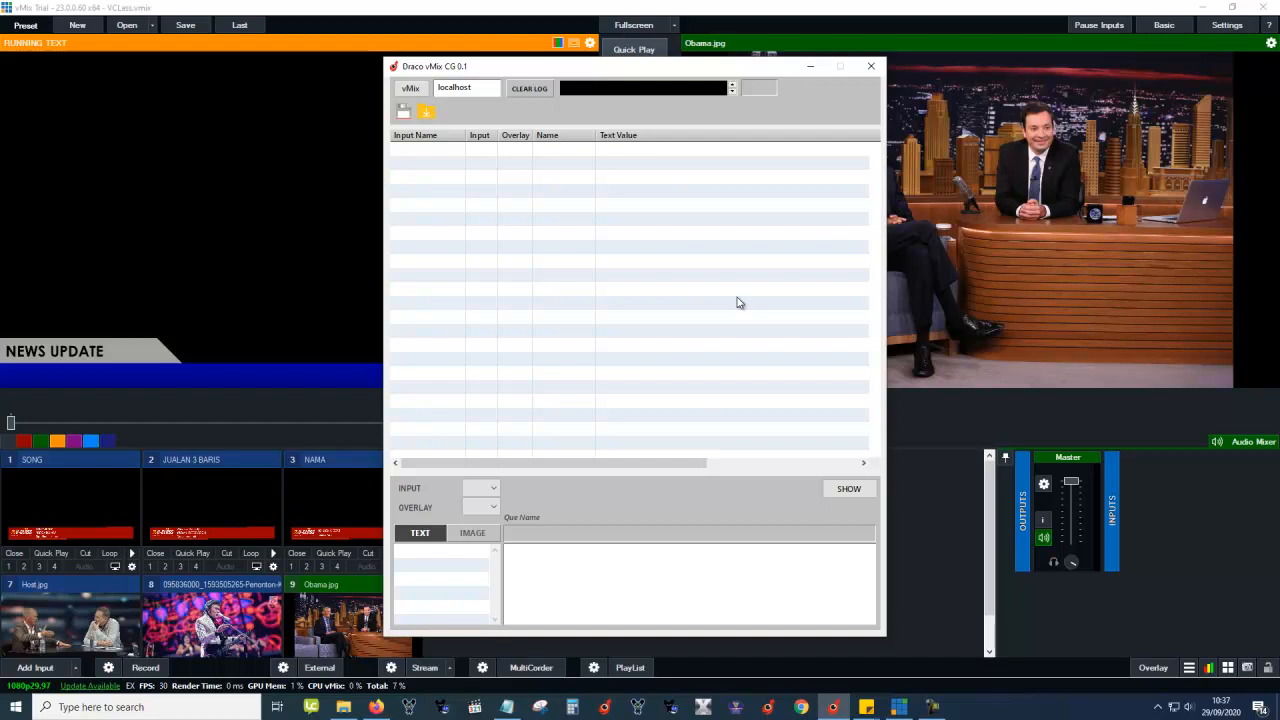
click(208, 463)
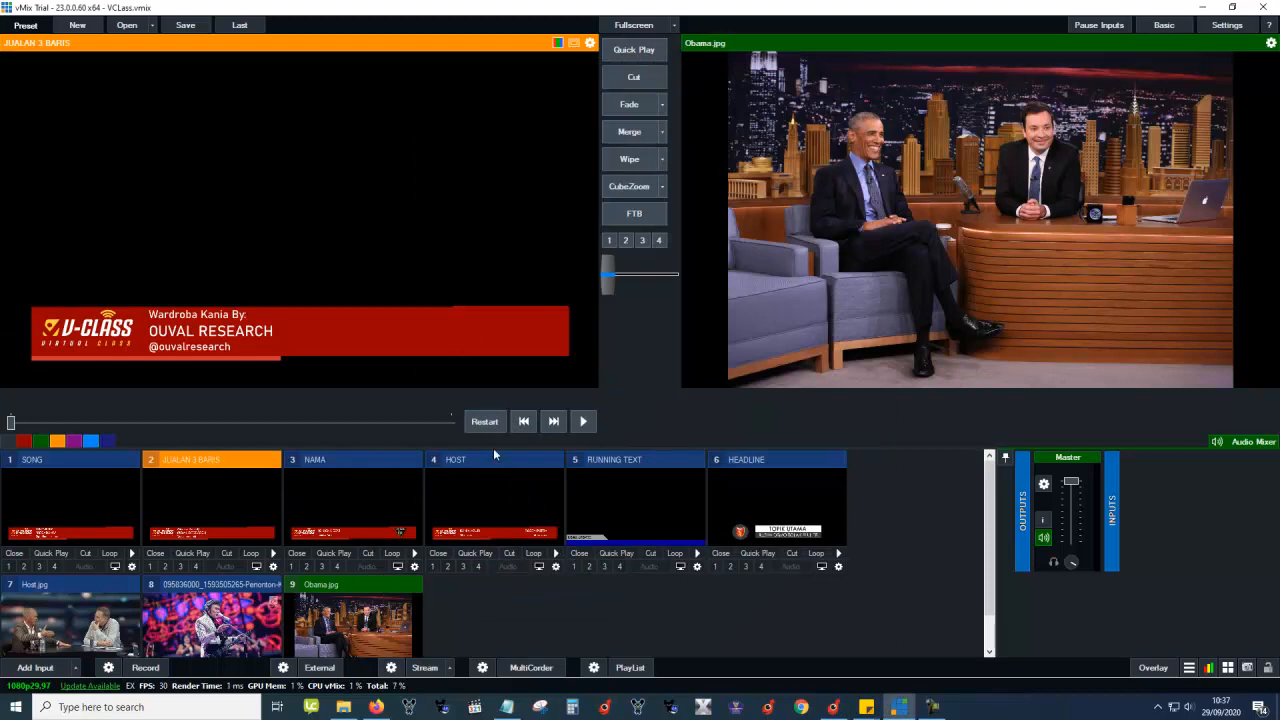
click(833, 707)
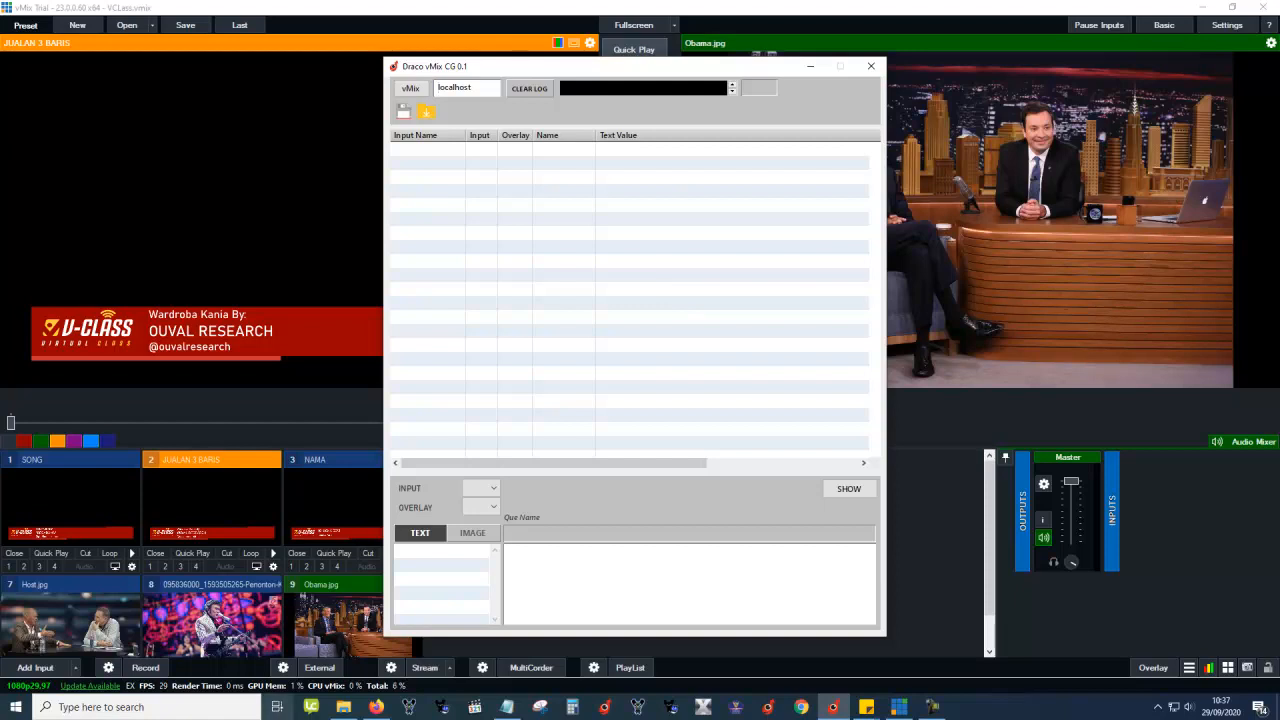
click(212, 464)
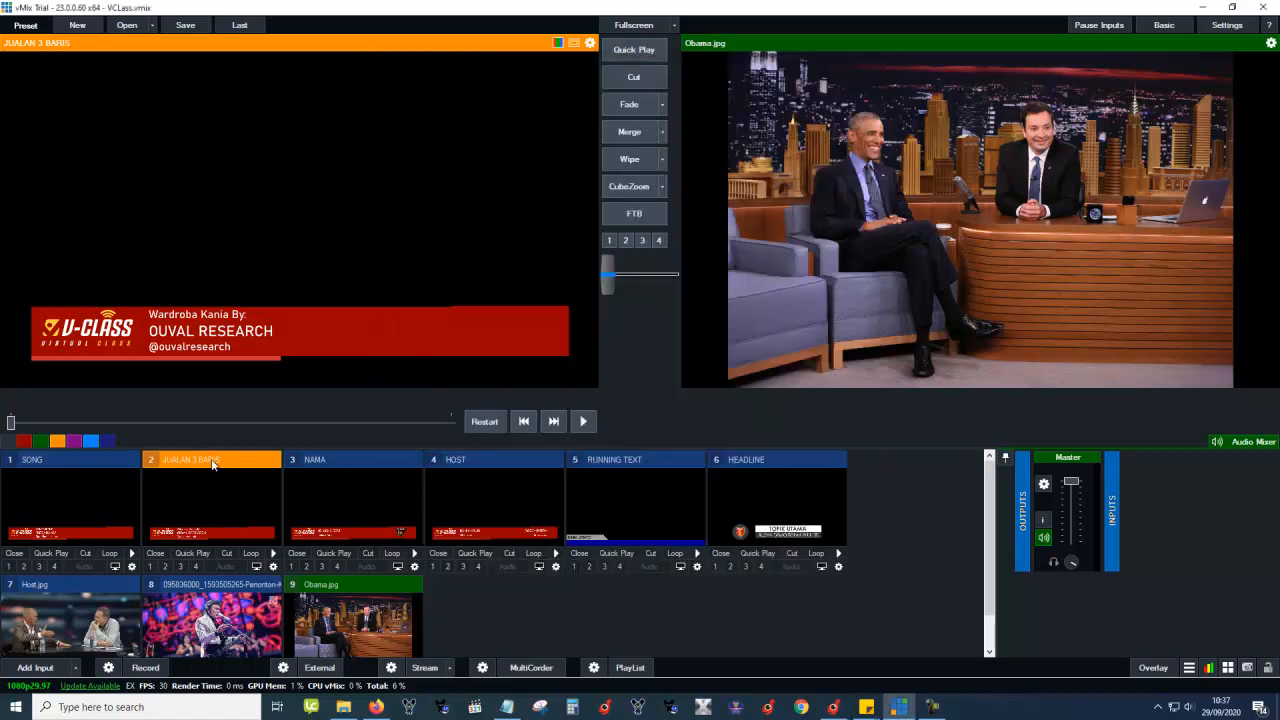
Collapse inputs 2 through 6, including RUNNING TEXT and HEADLINE, into narrow strips.
double_click(211, 458)
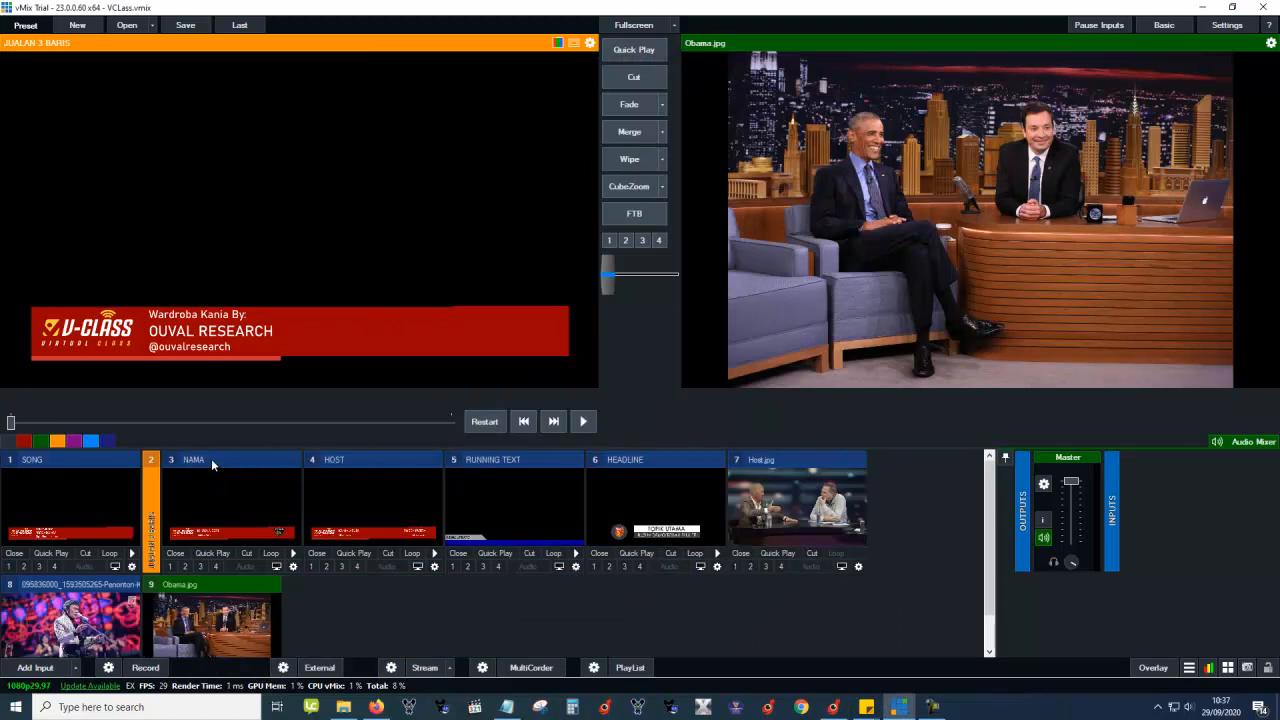
double_click(211, 458)
double_click(211, 458)
double_click(217, 458)
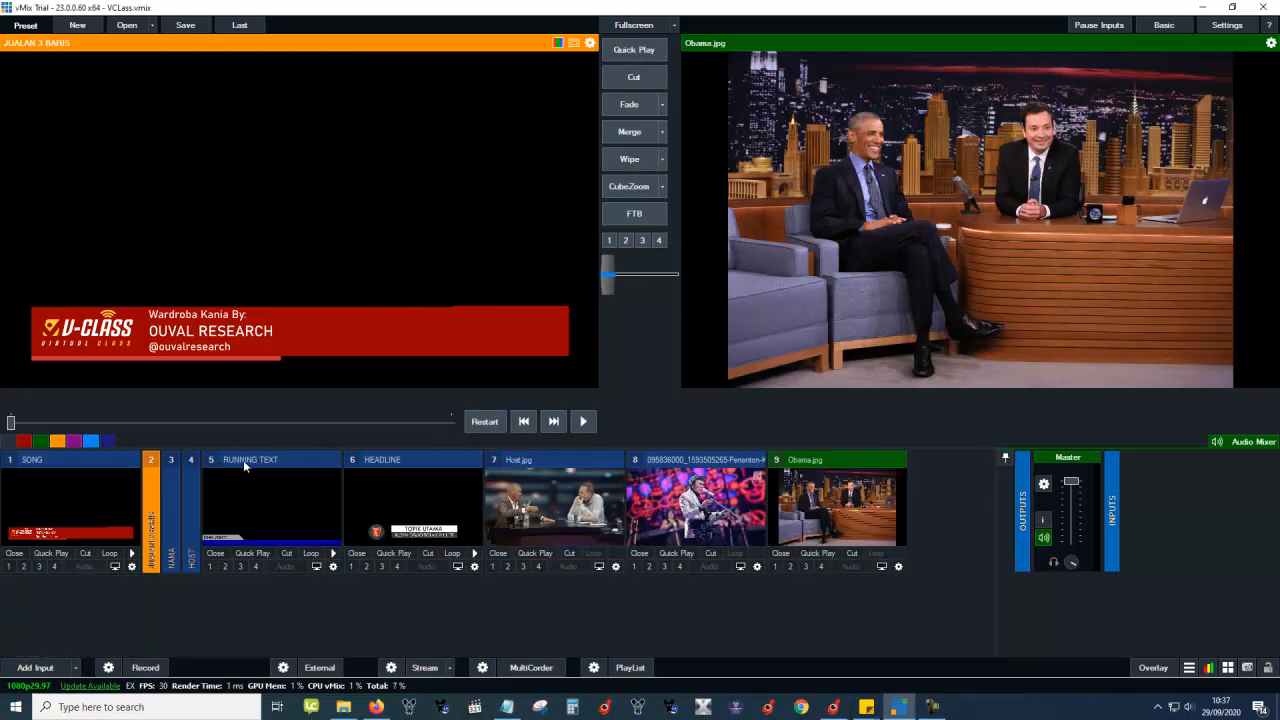
double_click(271, 460)
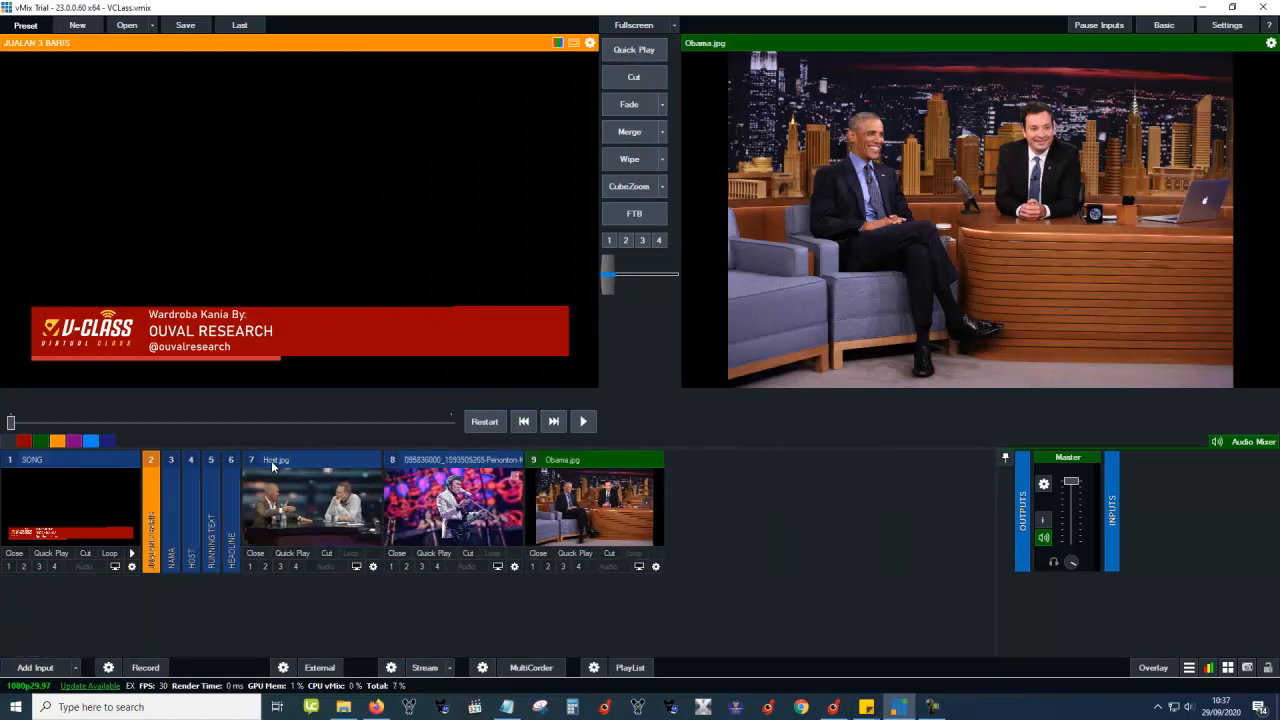
Preview HEADLINE, then the SONG lower third, and open SONG's Title Editor.
click(230, 488)
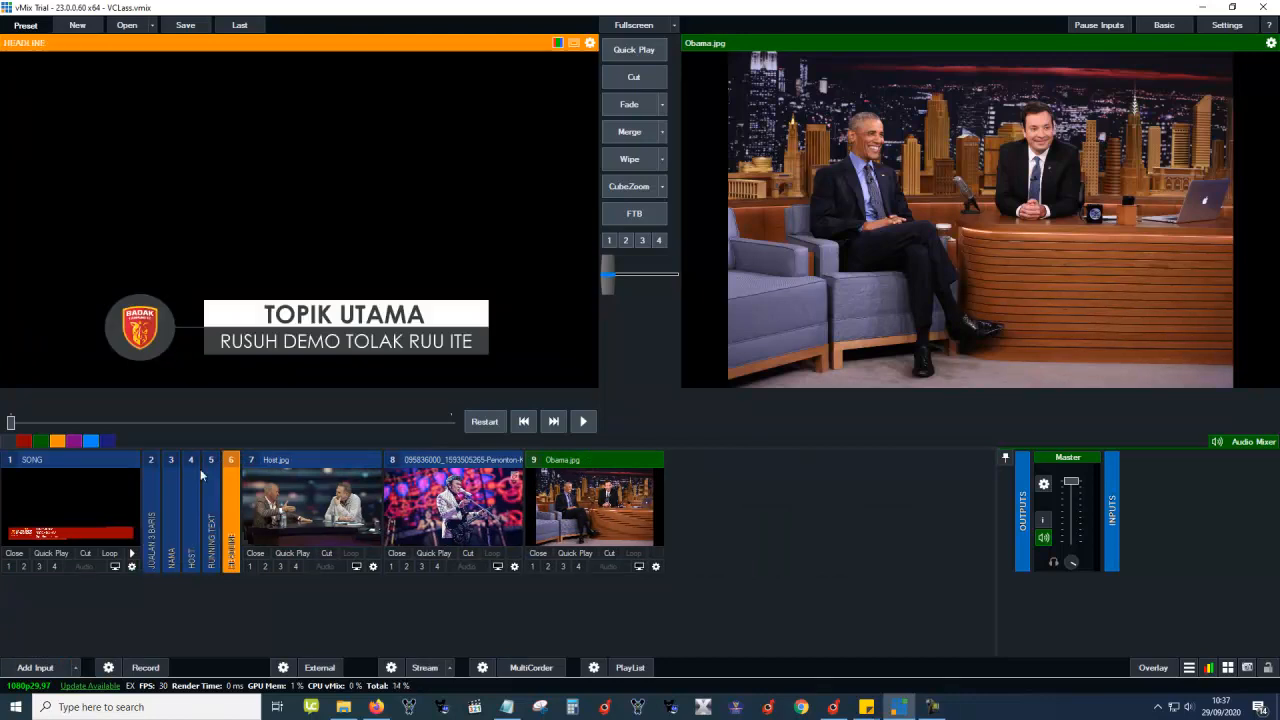
click(91, 465)
right_click(98, 500)
click(141, 504)
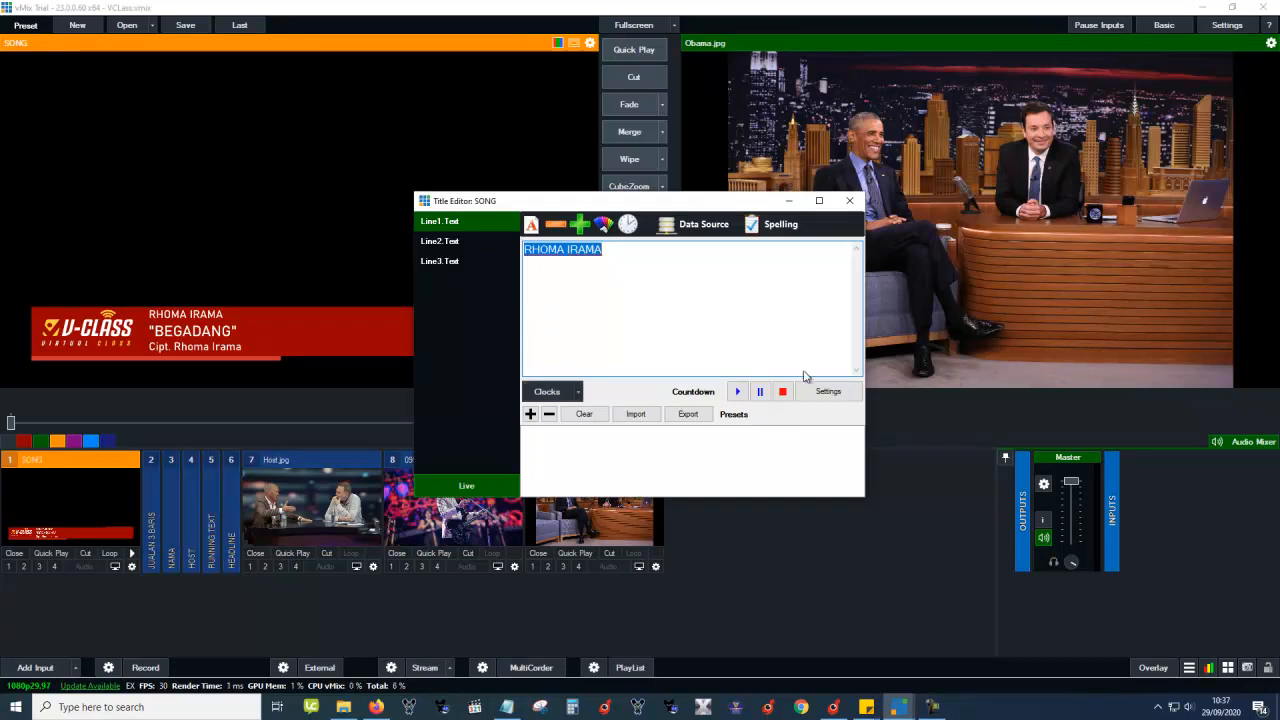
Close the SONG Title Editor, return JUALAN 3 BARIS to preview and collapse its input.
click(850, 206)
click(156, 494)
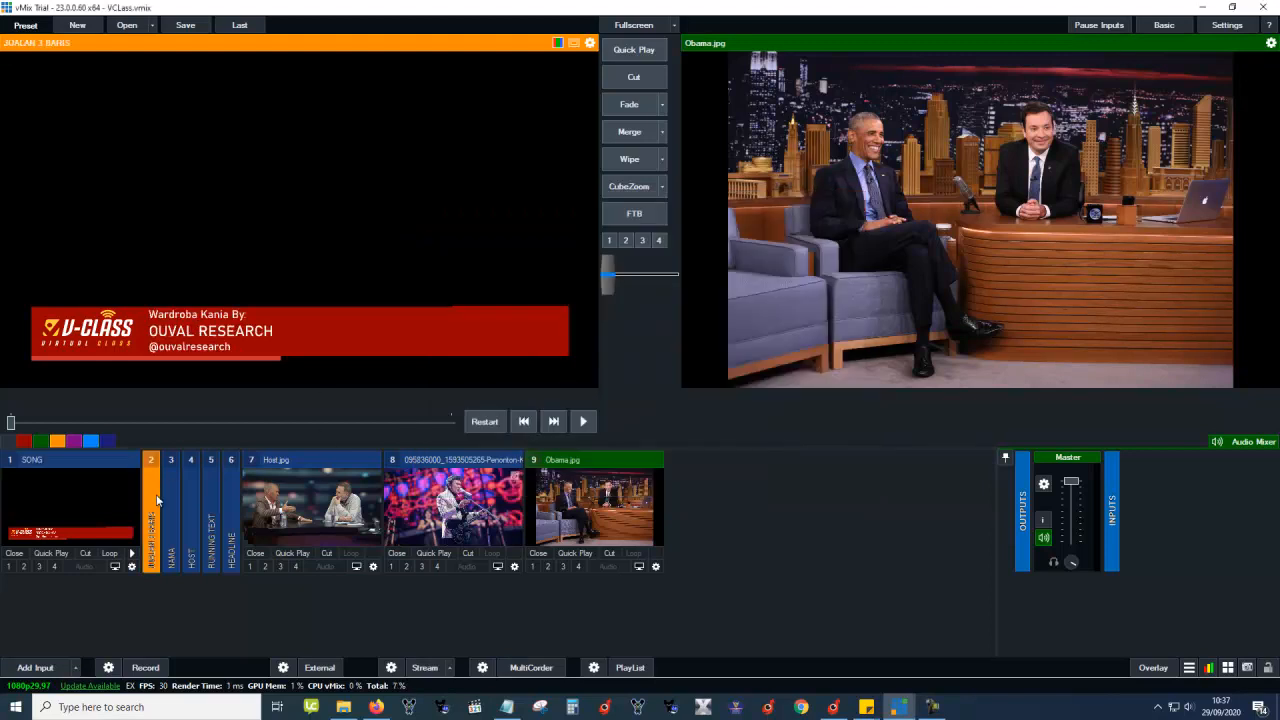
click(94, 465)
click(218, 465)
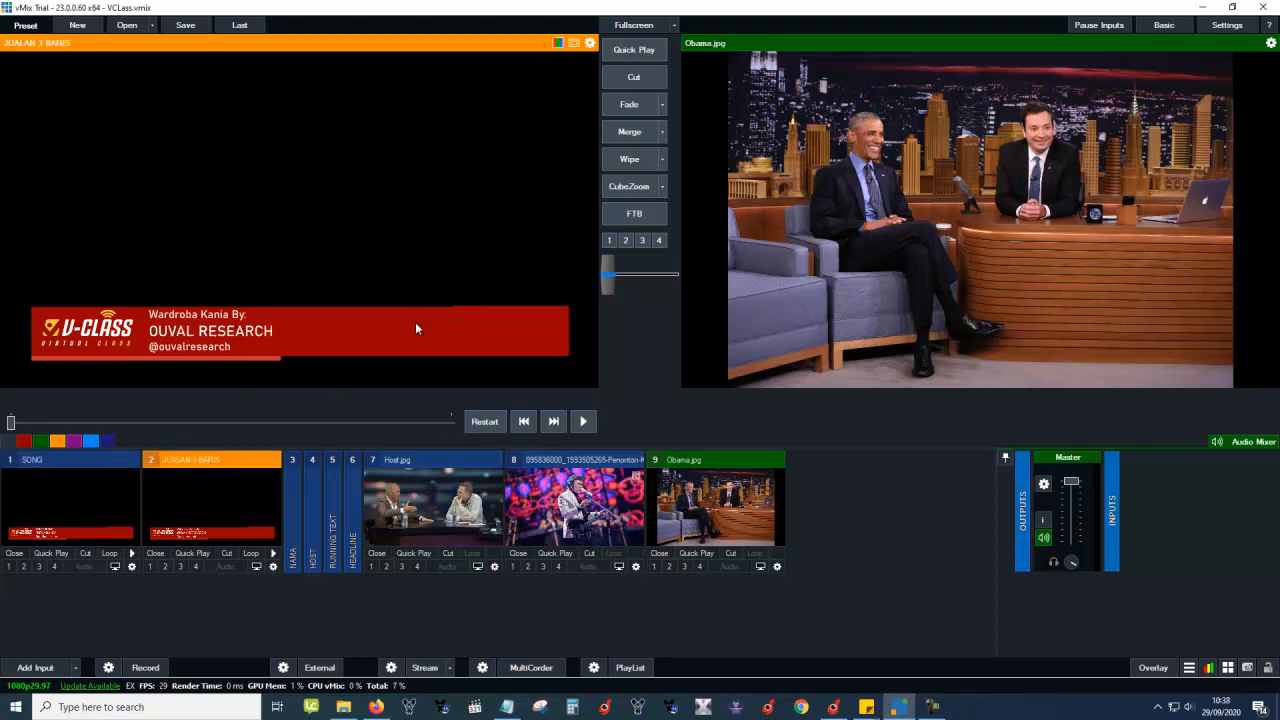
click(224, 462)
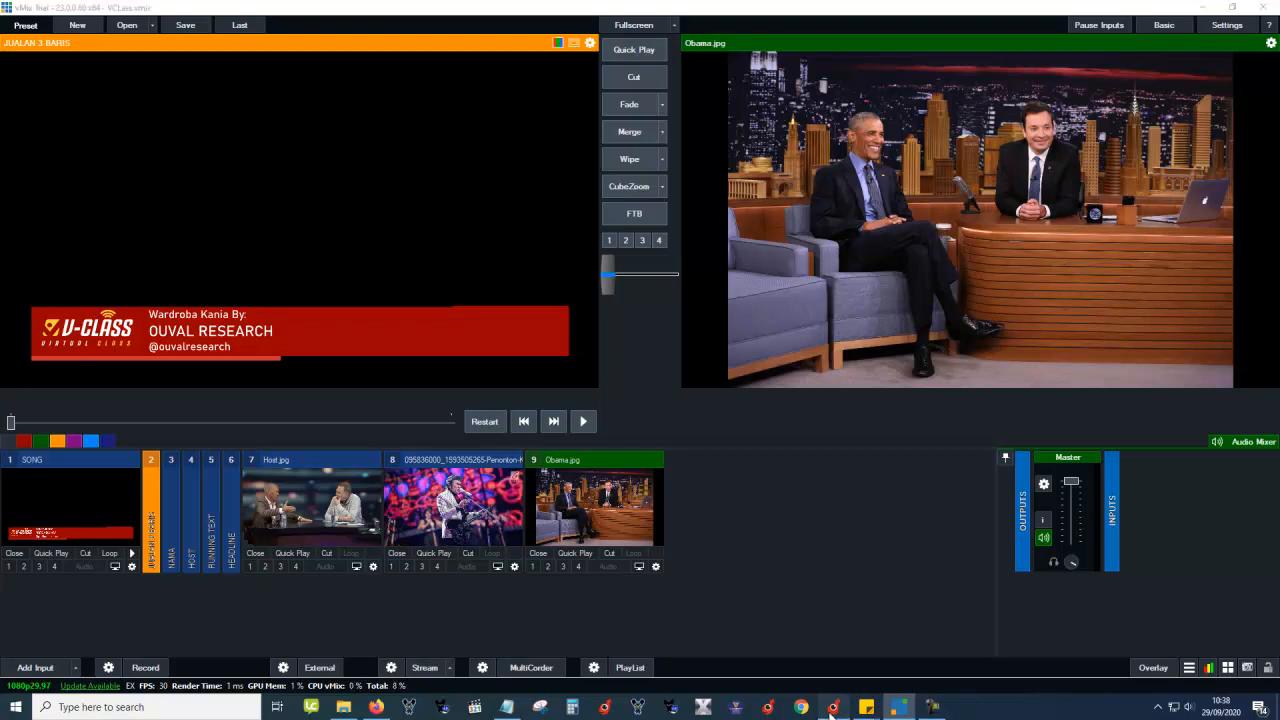
Check the empty Draco CG input table, move its window left, and show the desktop.
click(833, 707)
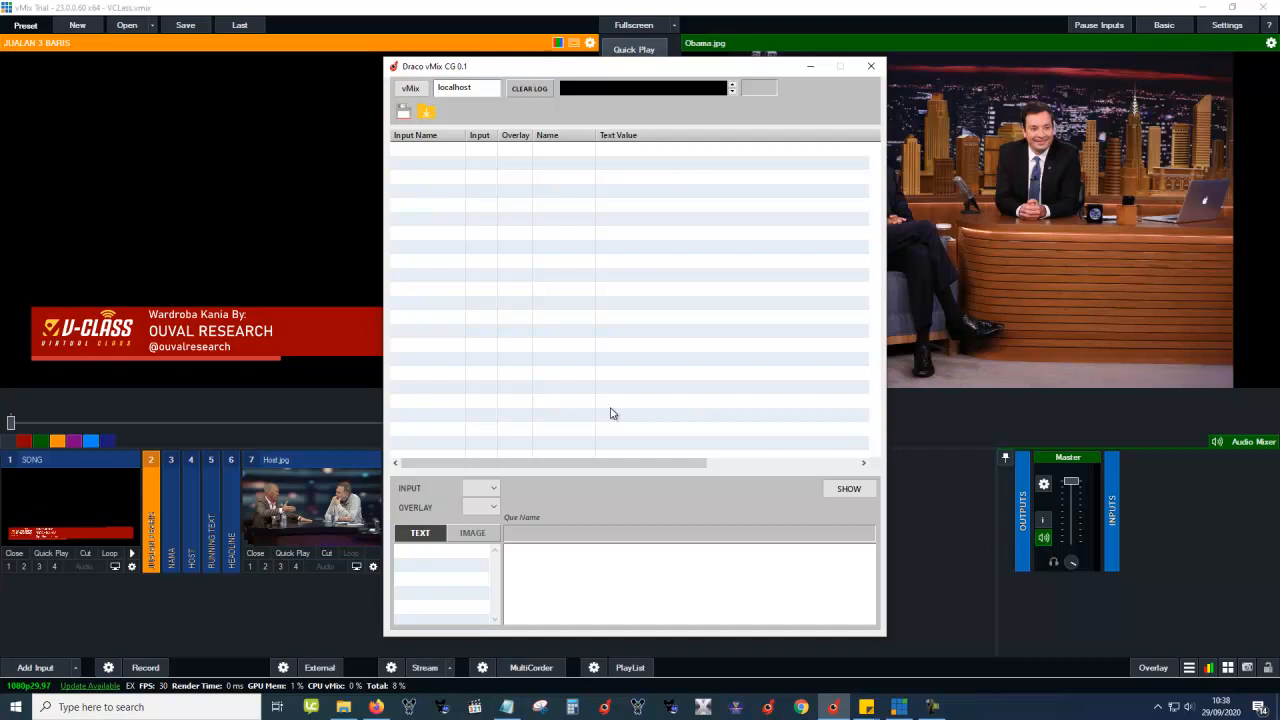
click(539, 152)
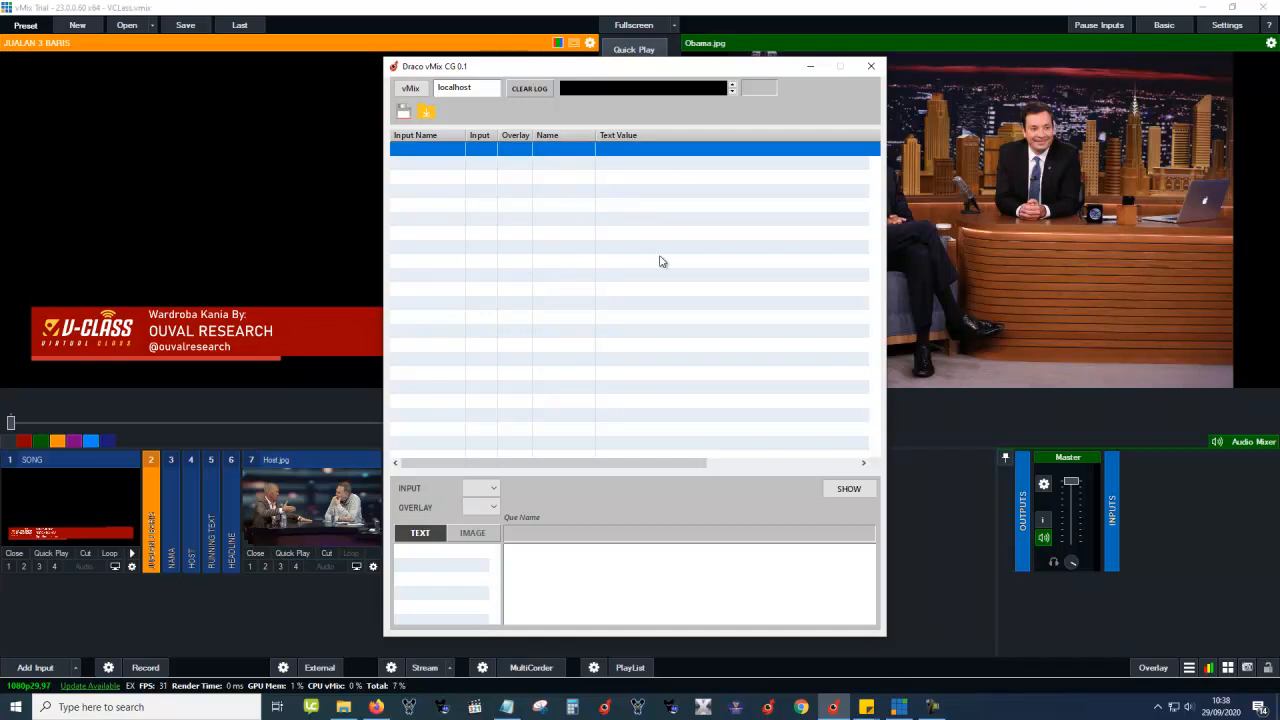
drag(578, 72, 445, 73)
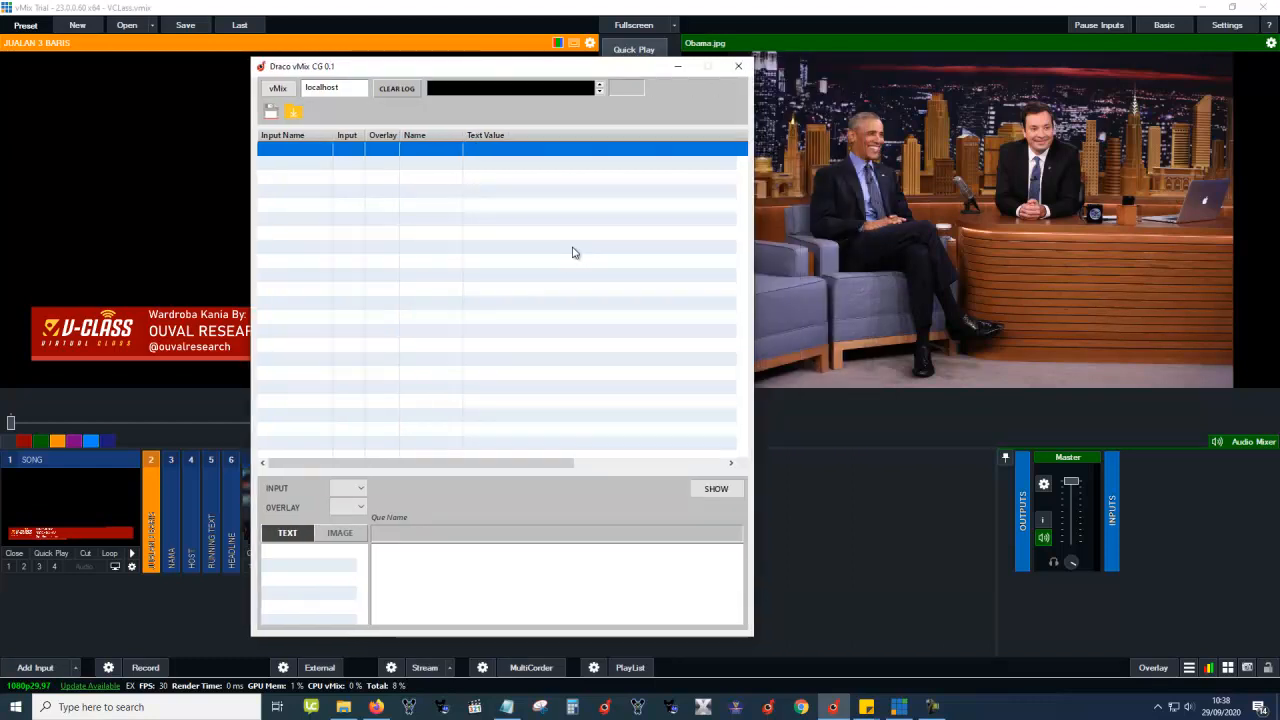
click(1277, 708)
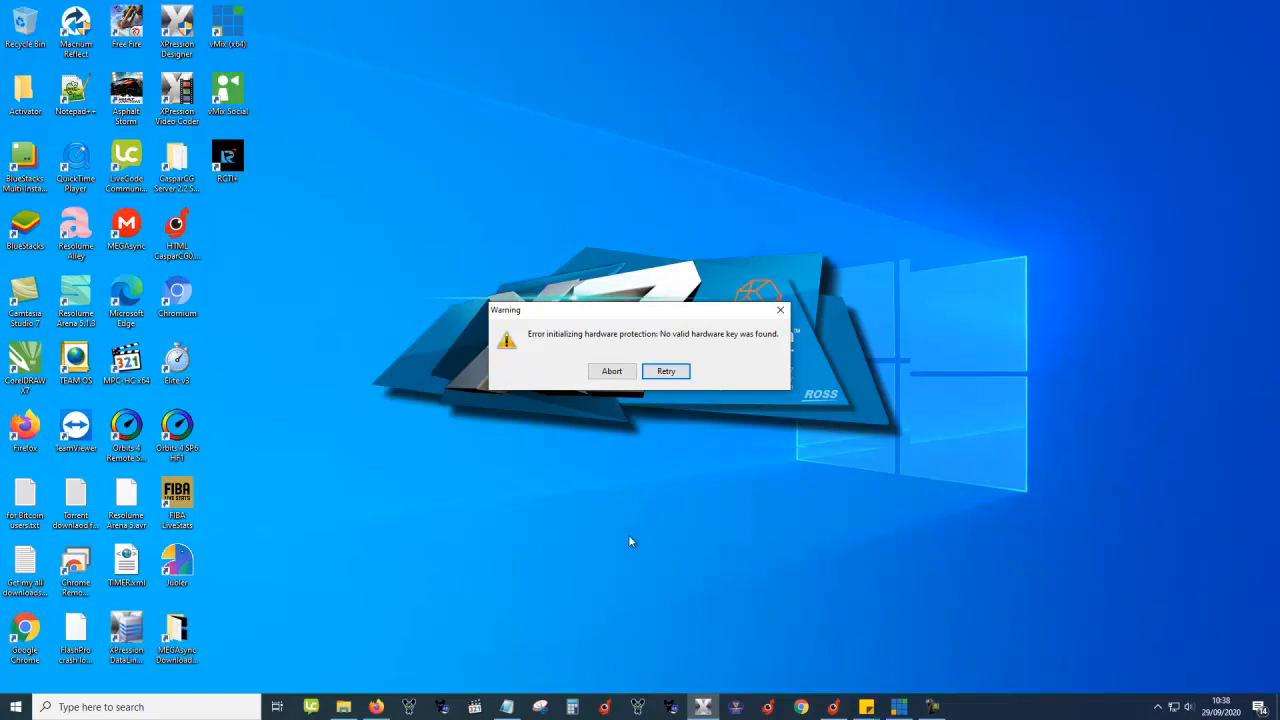
Retry past the XPression hardware-key warning so Designer finishes loading.
click(664, 370)
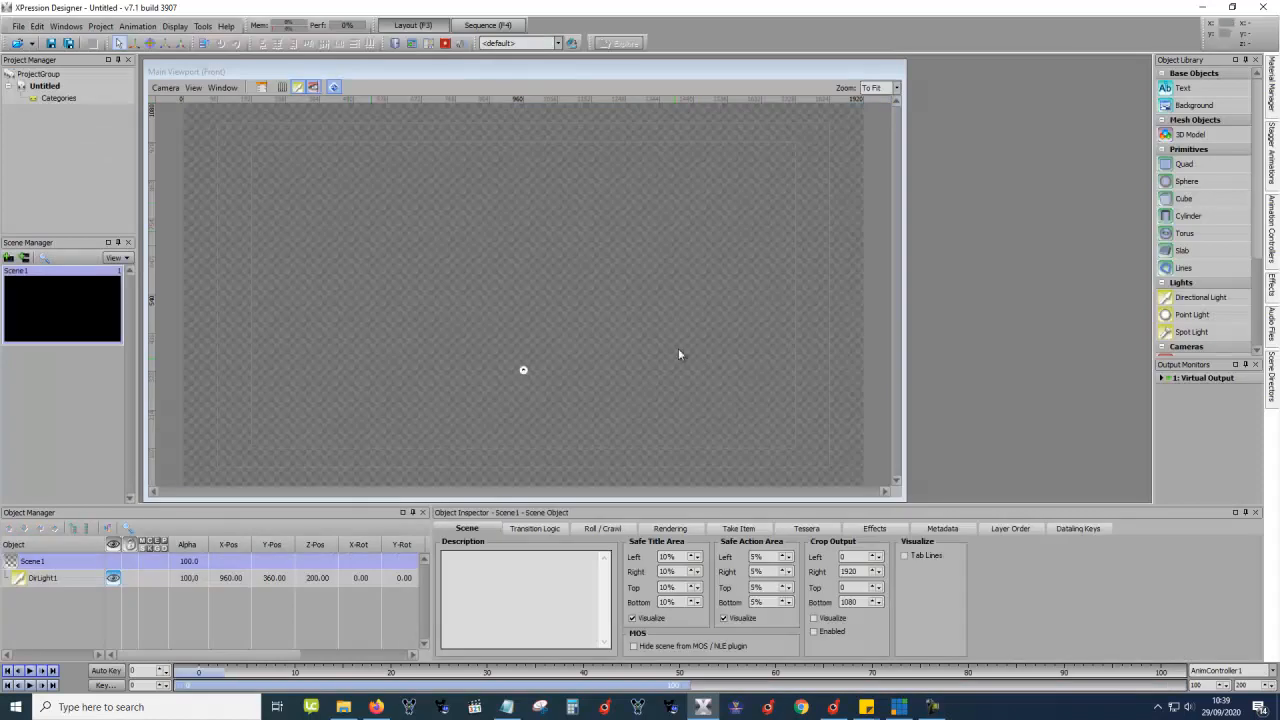
Open the recent Mata Najwa Update 0.7 project without saving the untitled one.
click(18, 26)
mouse_move(48, 75)
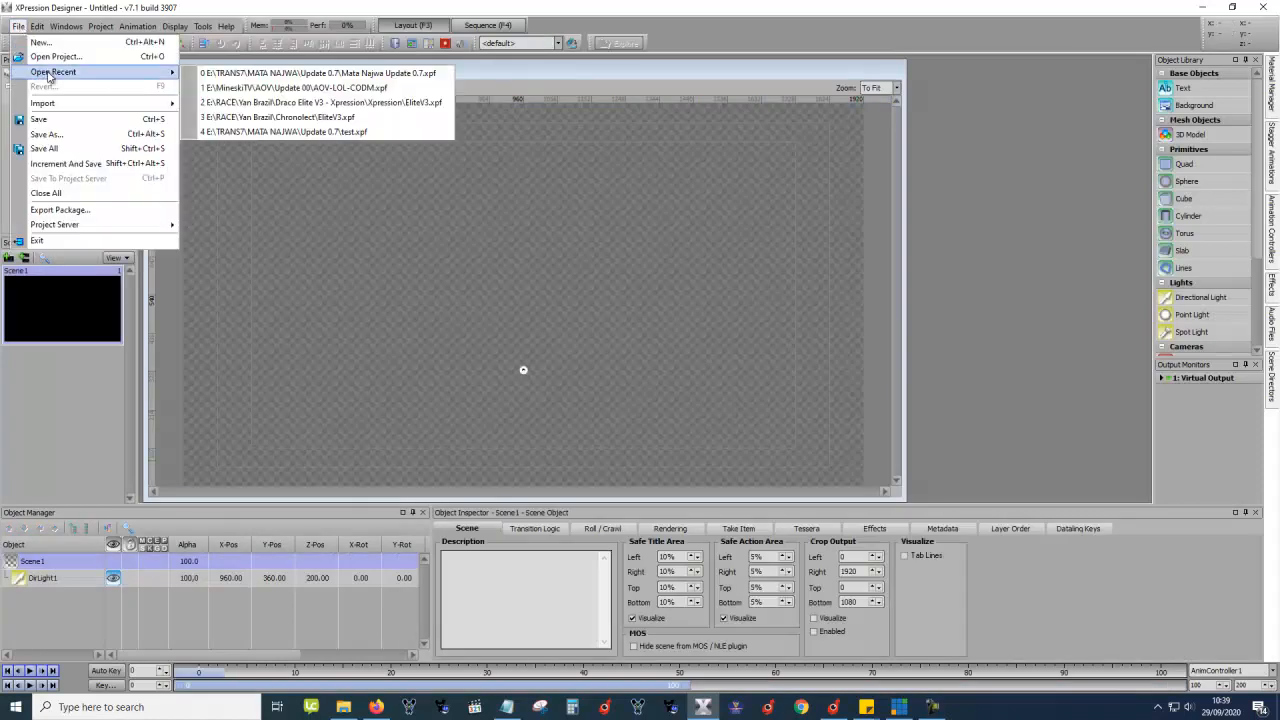
click(336, 74)
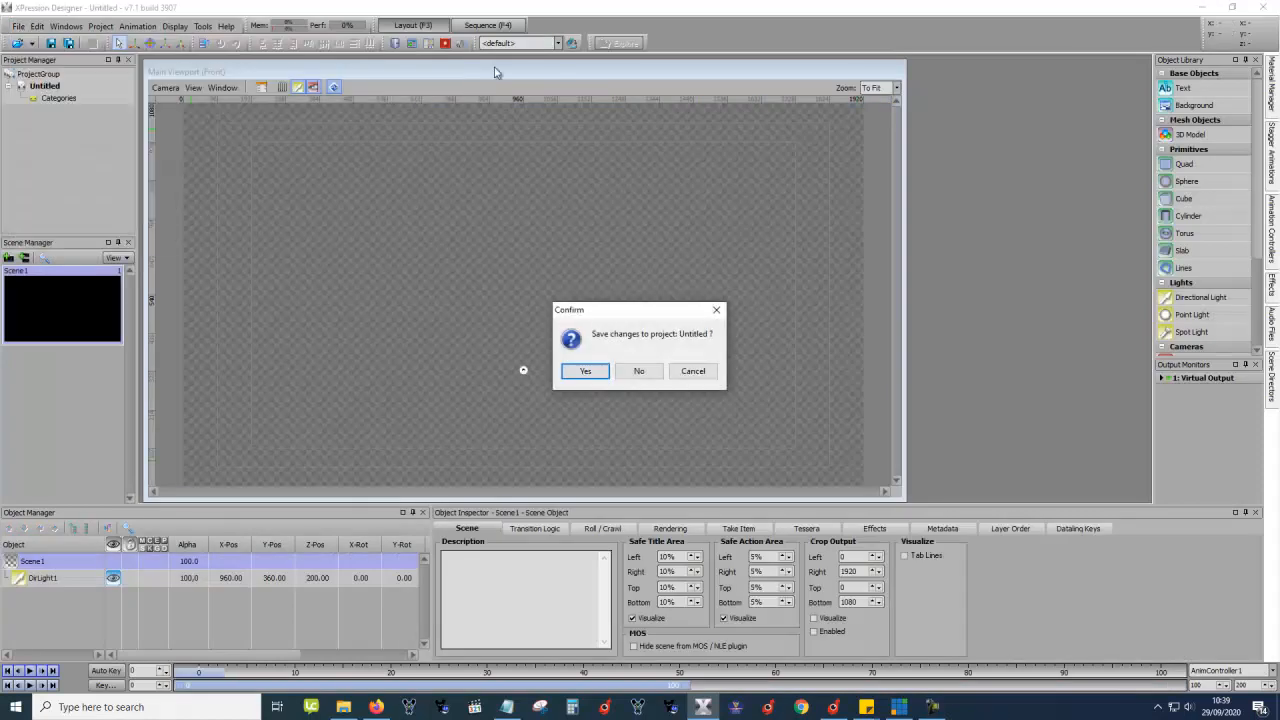
click(639, 371)
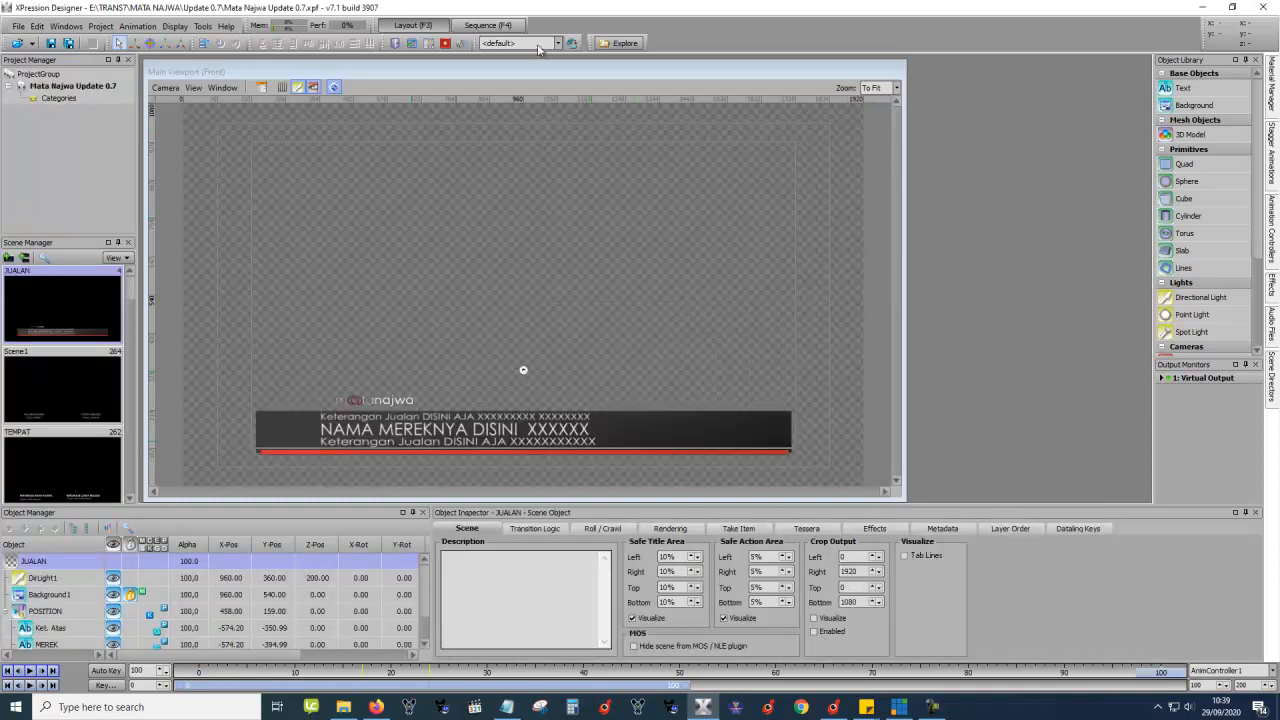
In the Sequence view, inspect the PRODUSER and DATA takes, then the NAMA group's WARDROBE take.
click(488, 25)
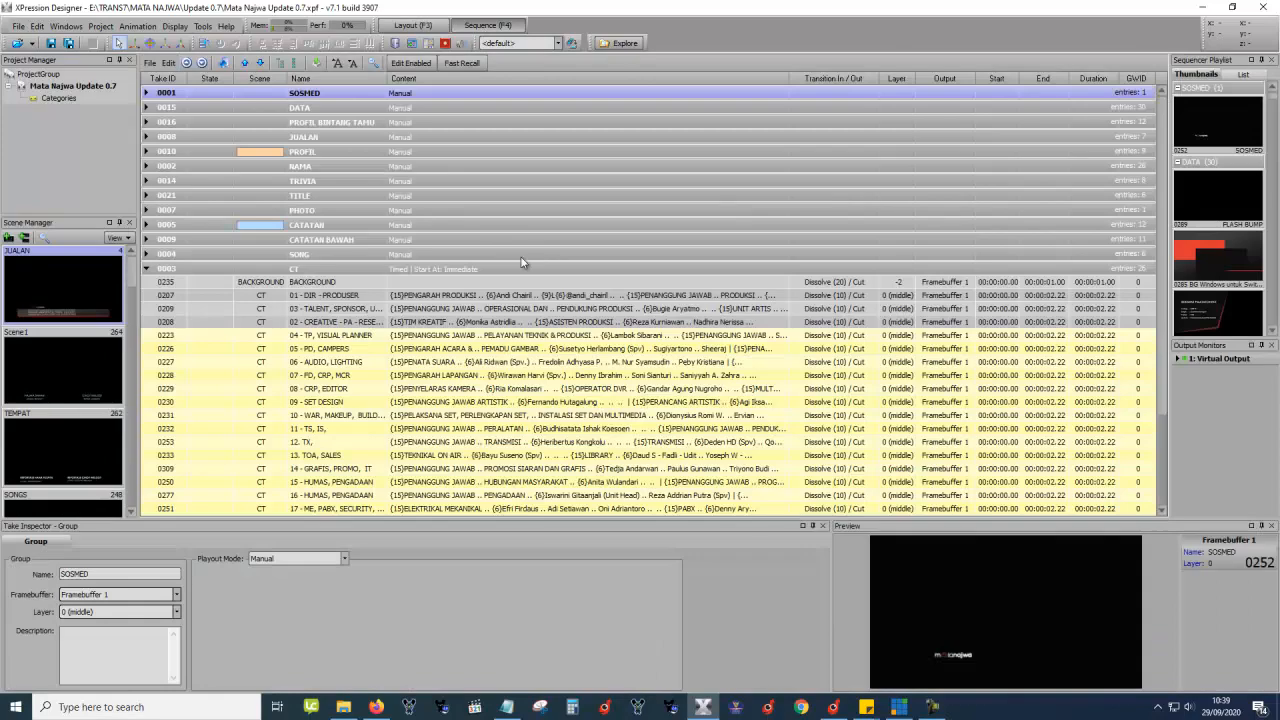
click(444, 296)
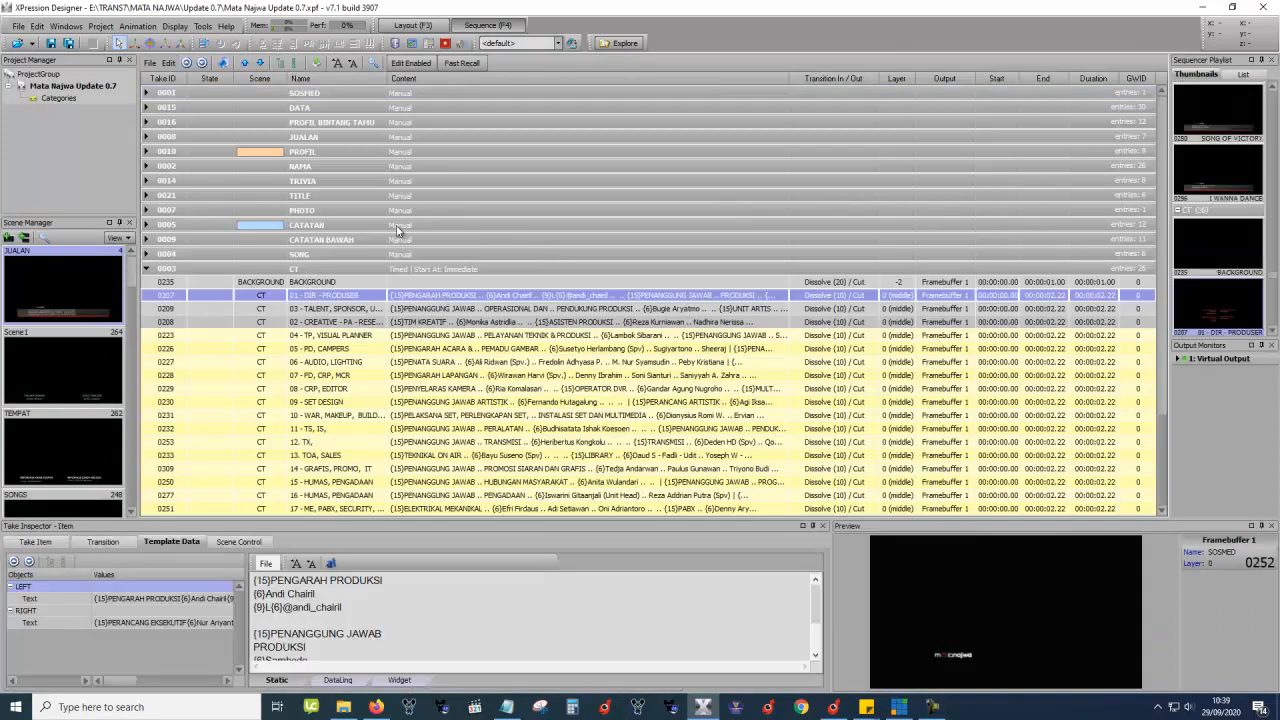
click(147, 107)
click(206, 163)
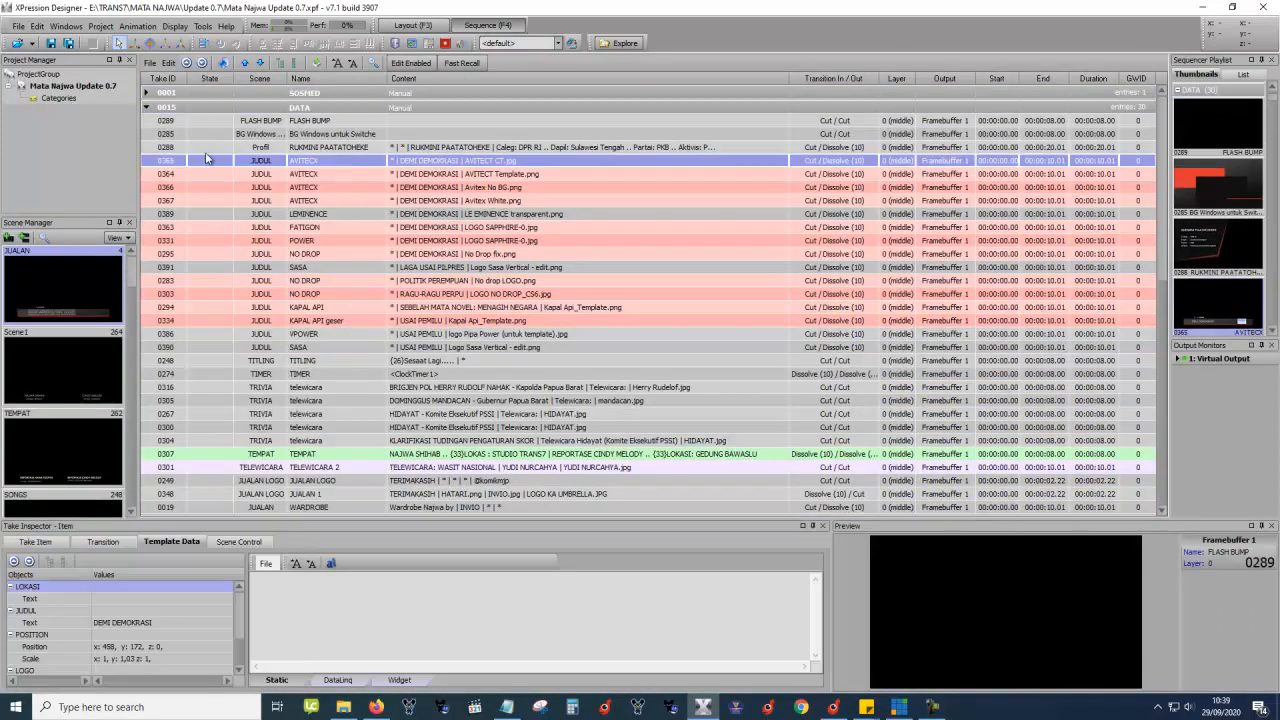
click(147, 107)
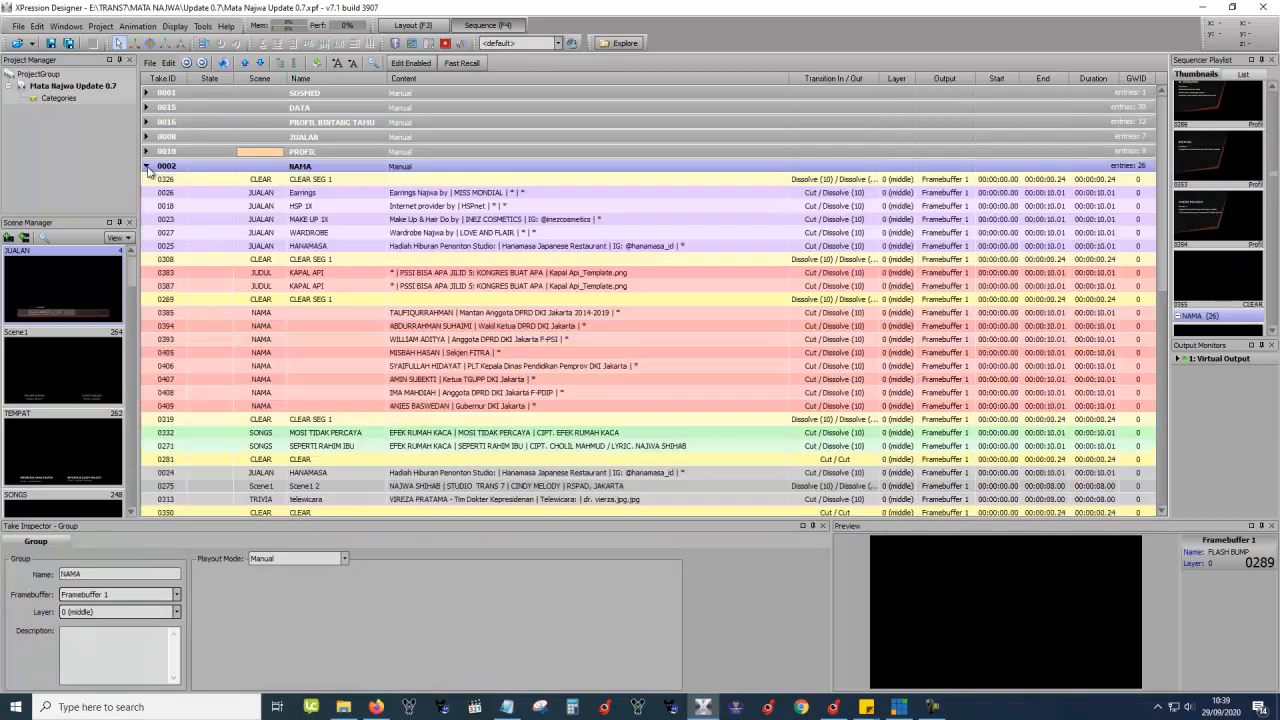
click(147, 166)
click(305, 234)
scroll(366, 284, down, 1)
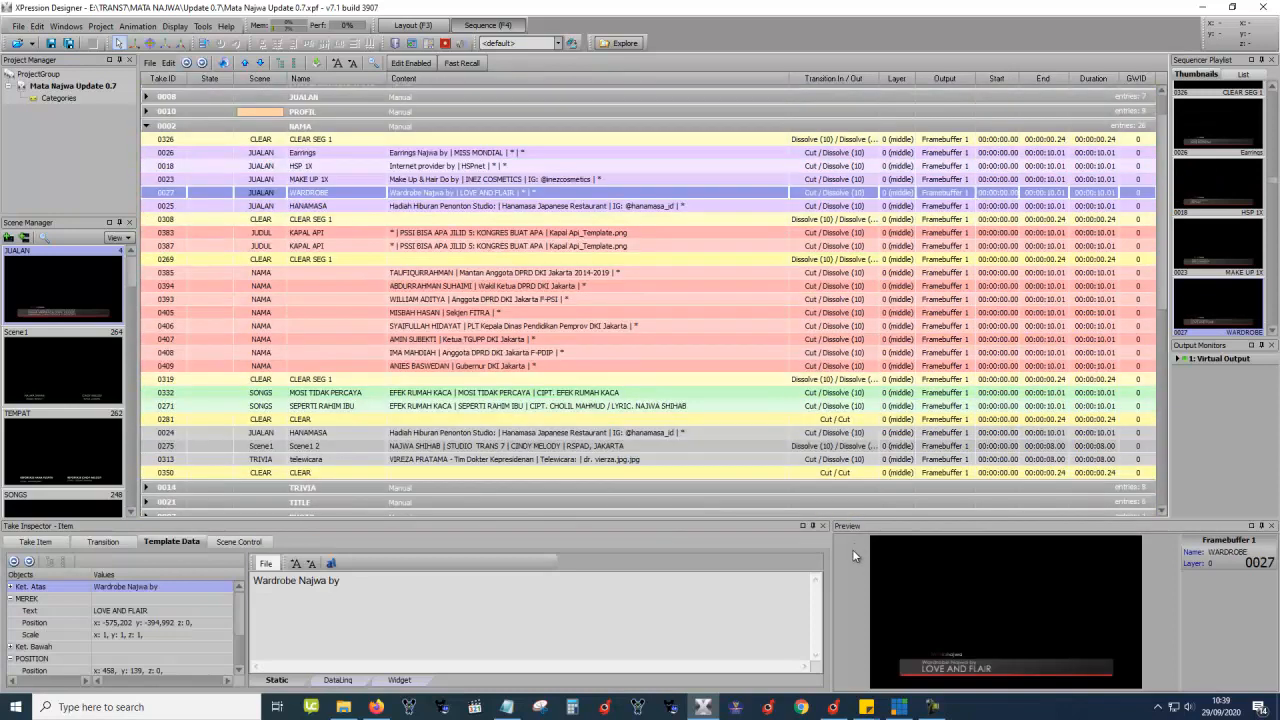
Switch over to vMix and back to XPression Designer.
click(899, 707)
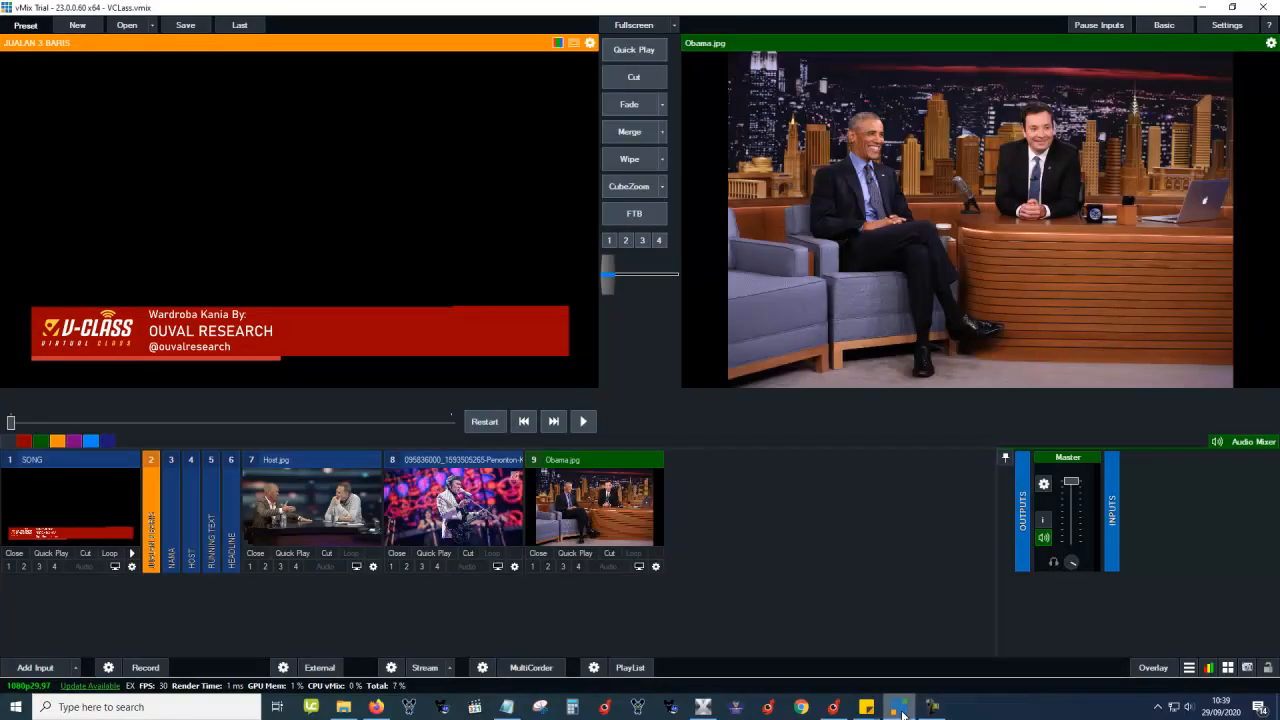
click(899, 707)
click(899, 707)
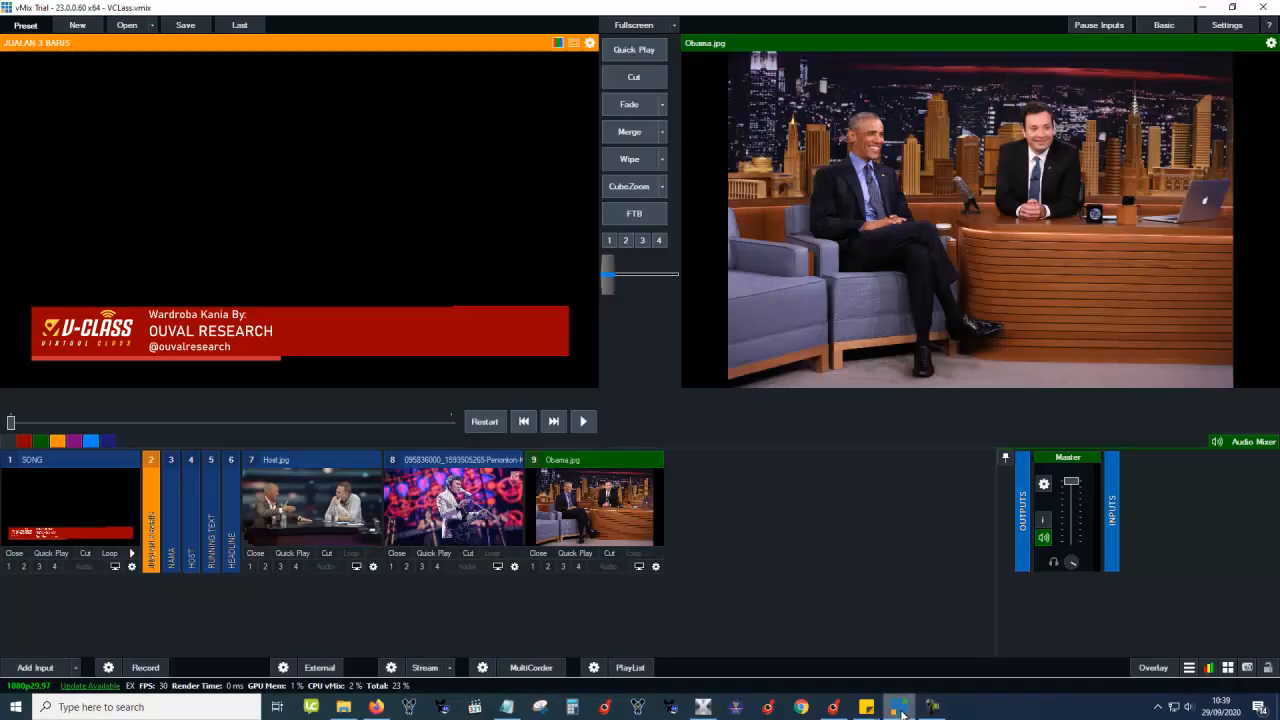
click(703, 707)
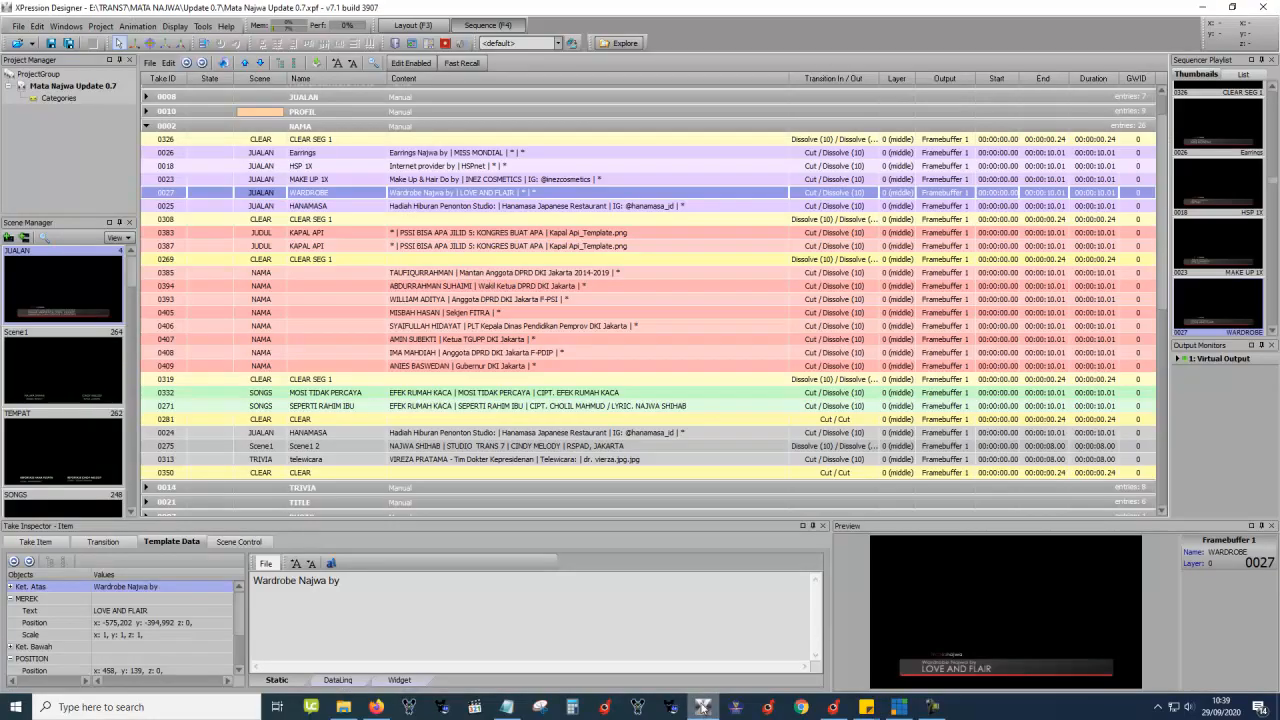
Return to the Layout view and show the Scene Manager as a compact list.
click(414, 25)
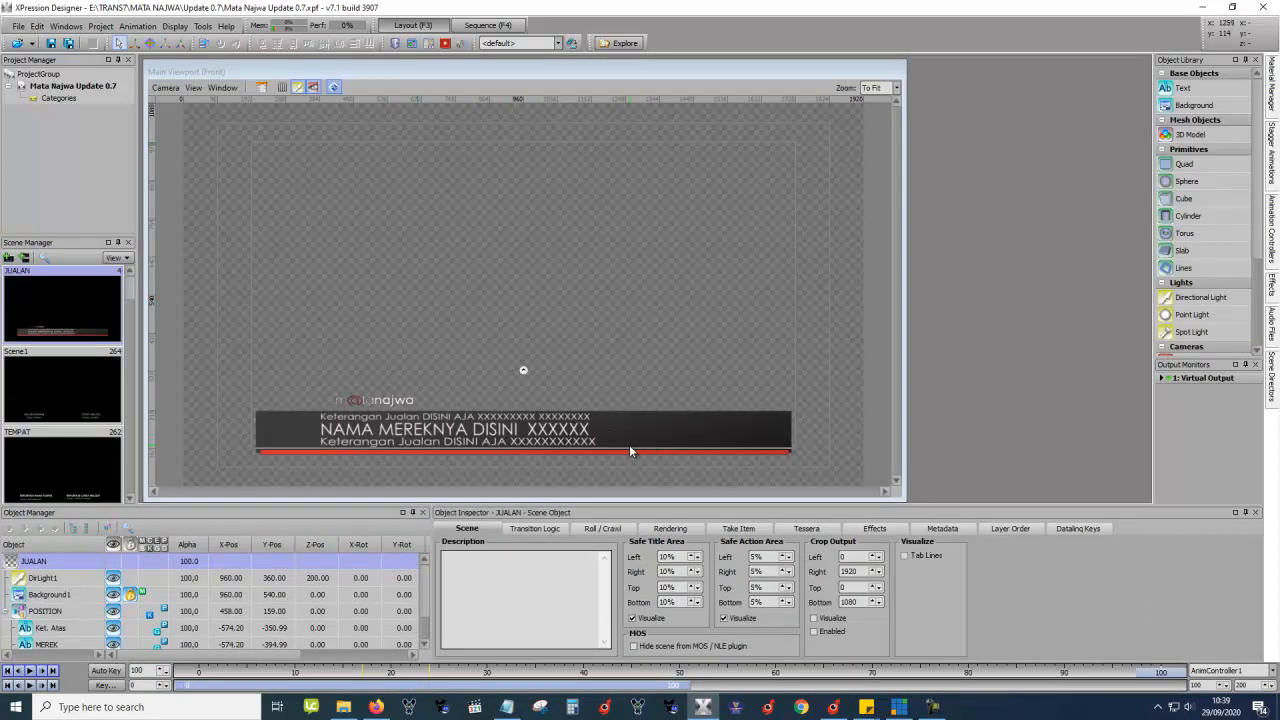
click(119, 257)
click(132, 289)
Browse the TEMPAT, NAMA, TRIVIA and TITLING scenes through to Catatan_BG, then bring vMix forward.
click(80, 303)
click(48, 328)
click(55, 362)
click(57, 408)
click(57, 432)
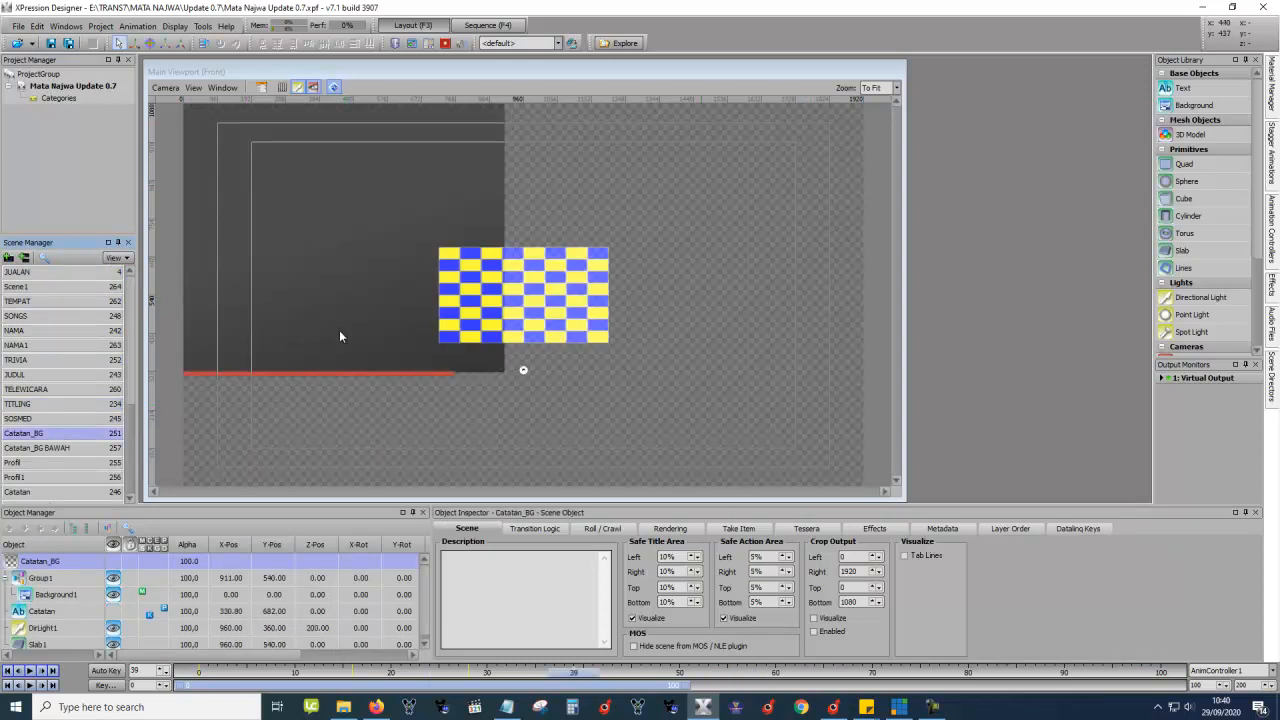
click(899, 707)
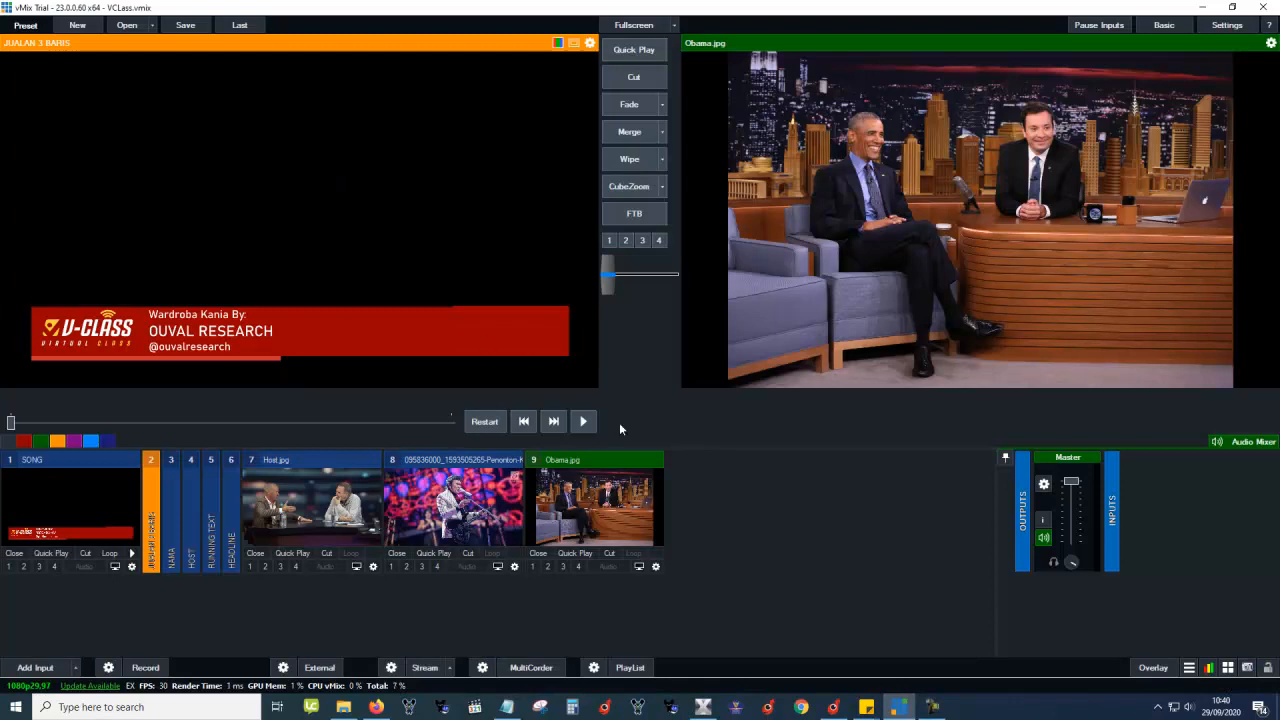
Preview the NAMA lower third, then the HEADLINE 'TOPIK UTAMA' graphic, before switching to Draco and XPression.
click(172, 506)
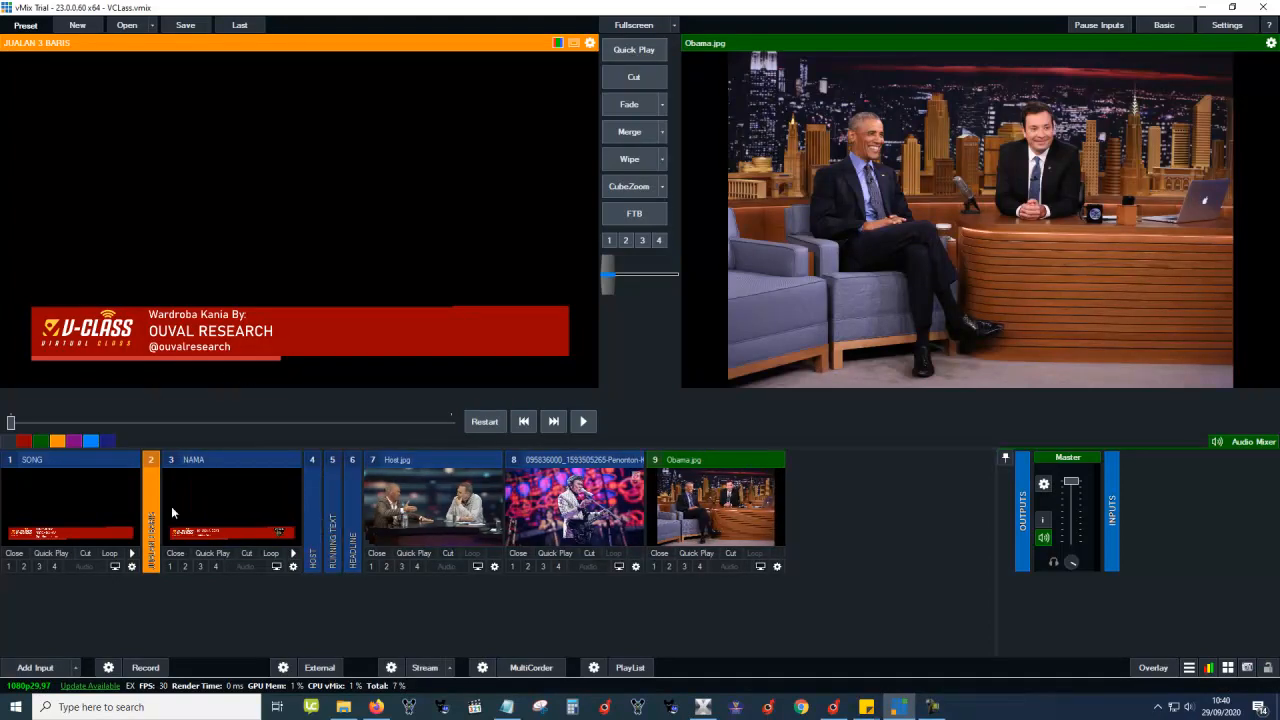
click(237, 456)
click(353, 478)
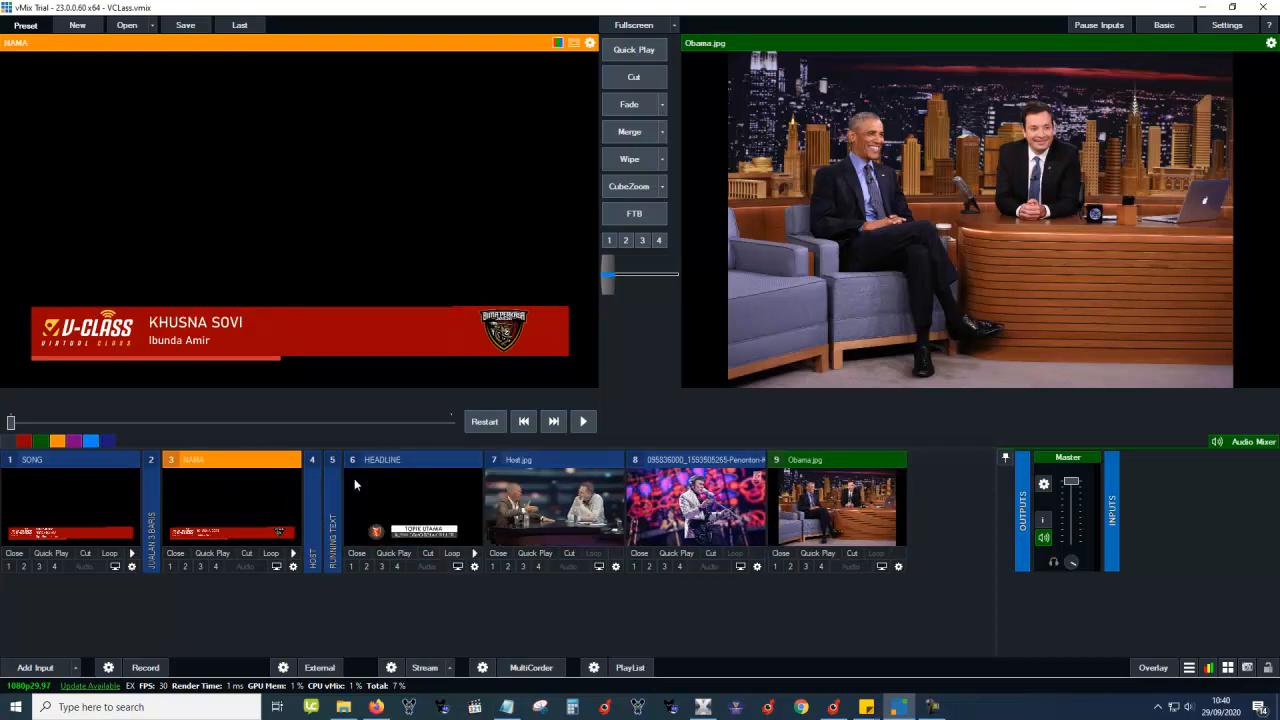
click(418, 470)
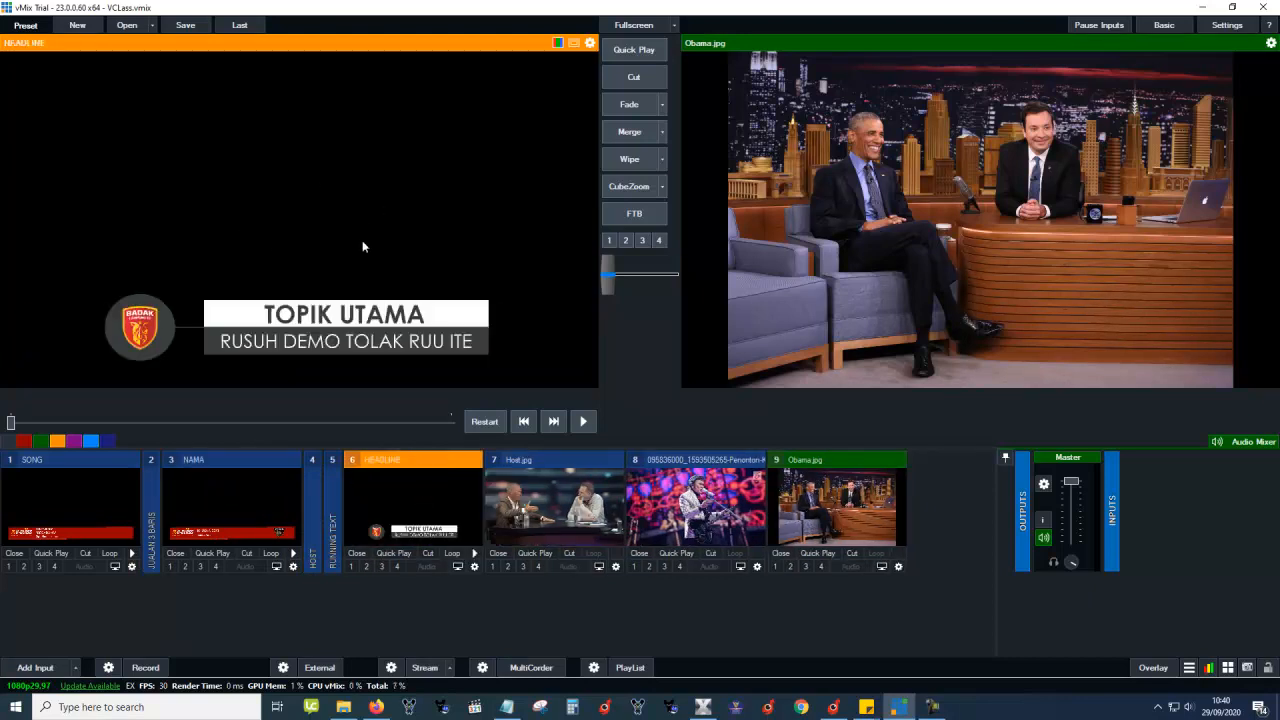
click(833, 707)
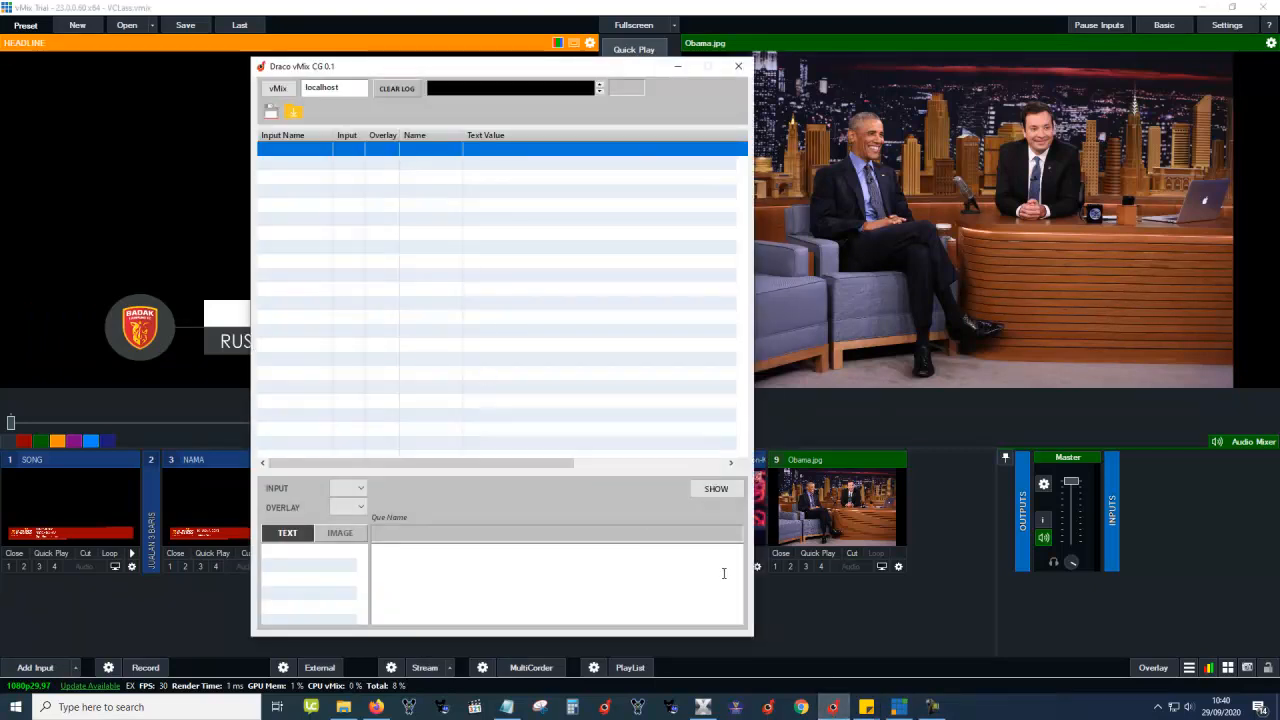
click(703, 707)
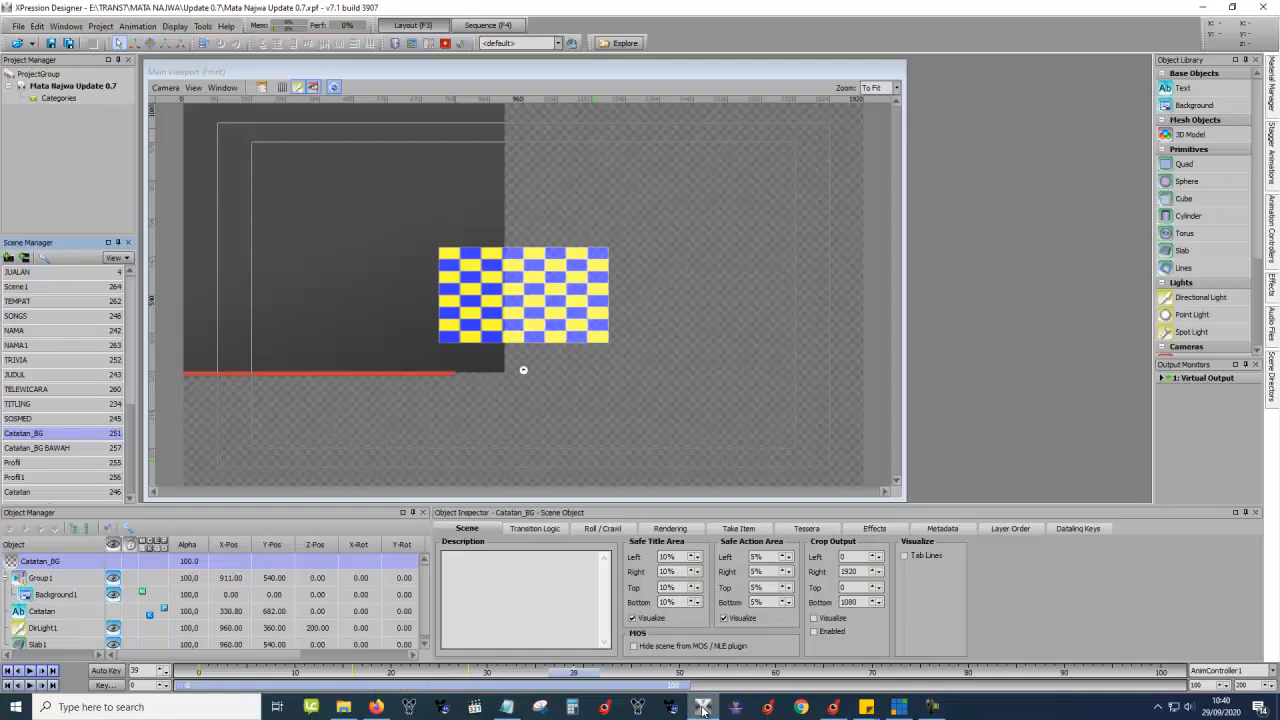
Preview the 0018 HSP 1X take 'Internet provider by HSPnet' in the Sequence list.
click(462, 25)
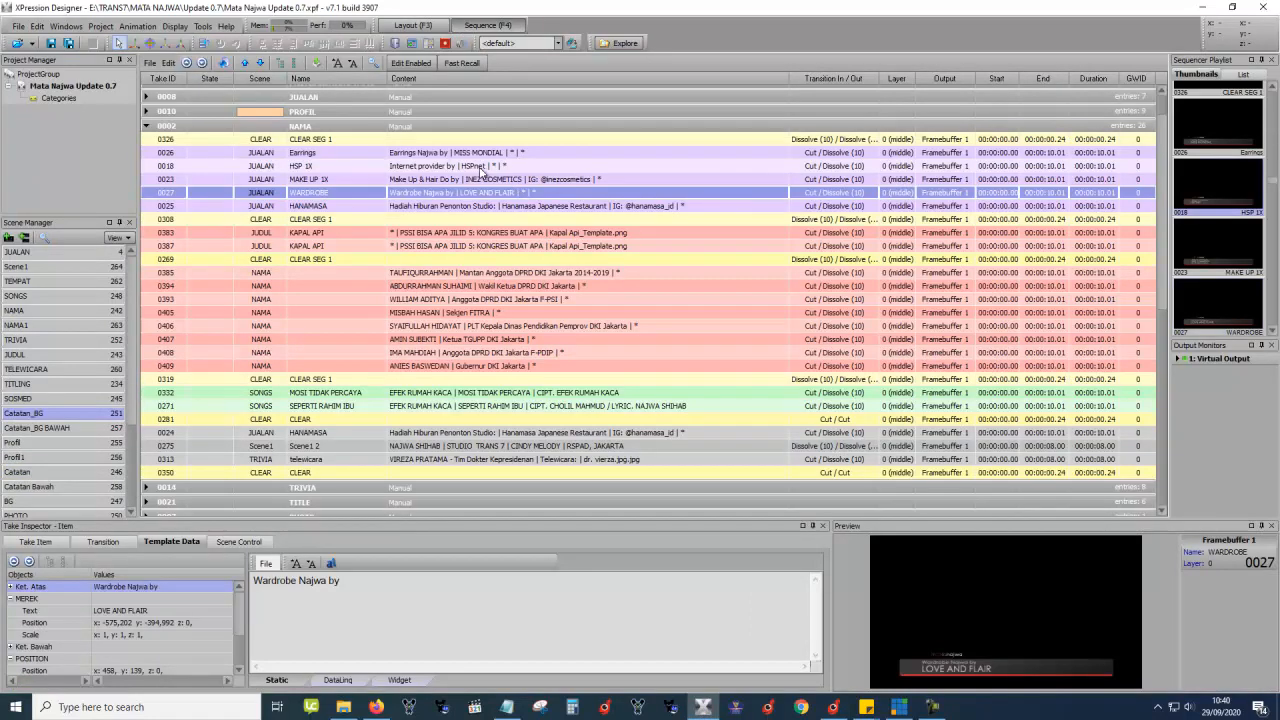
click(478, 166)
click(416, 26)
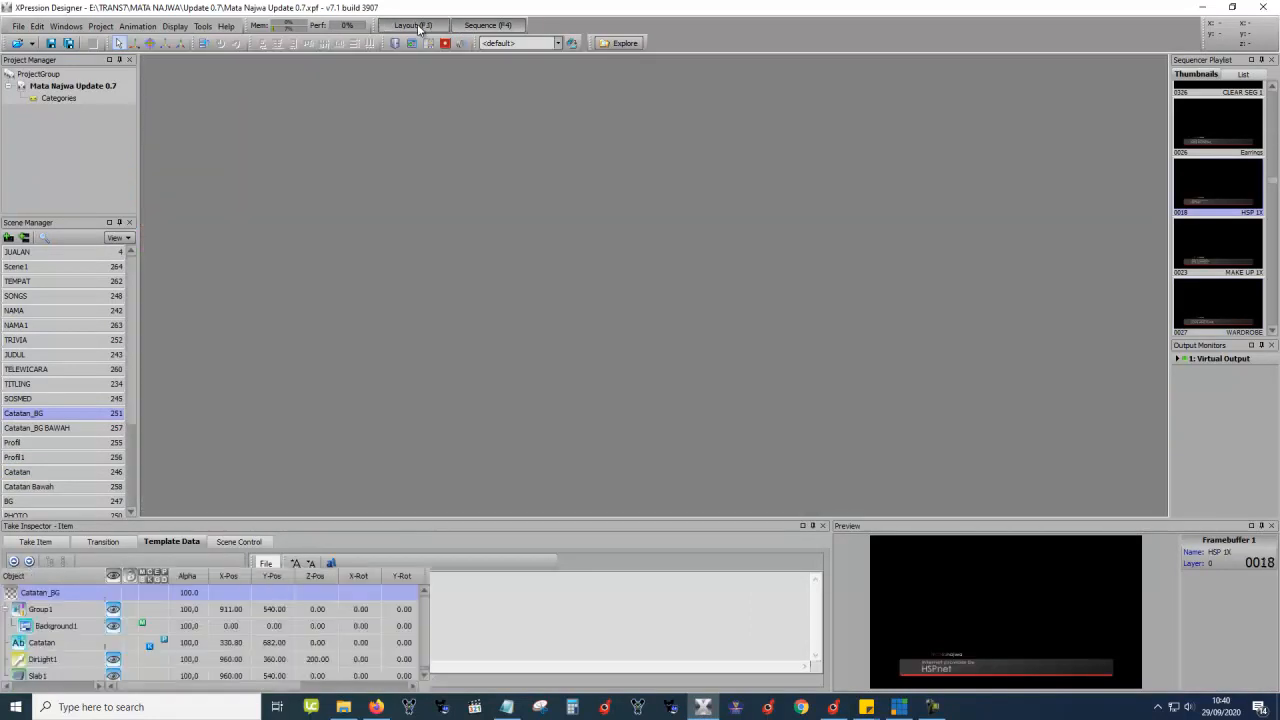
click(488, 26)
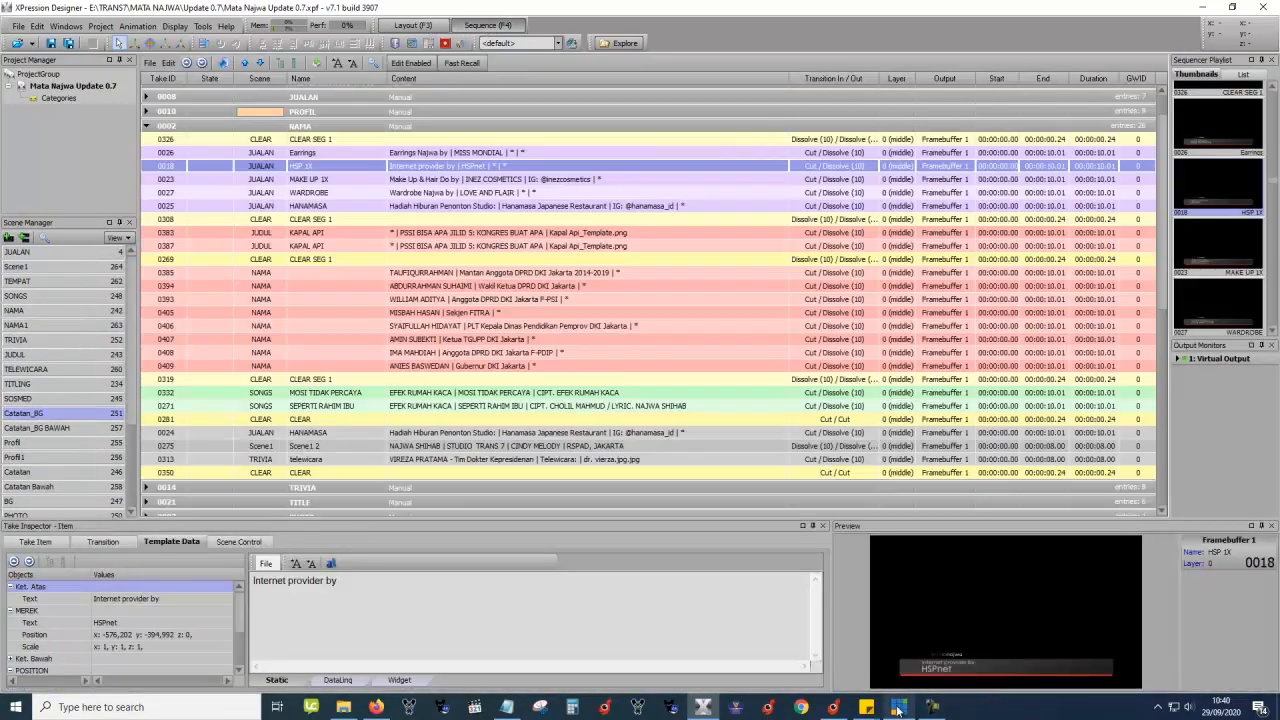
click(899, 707)
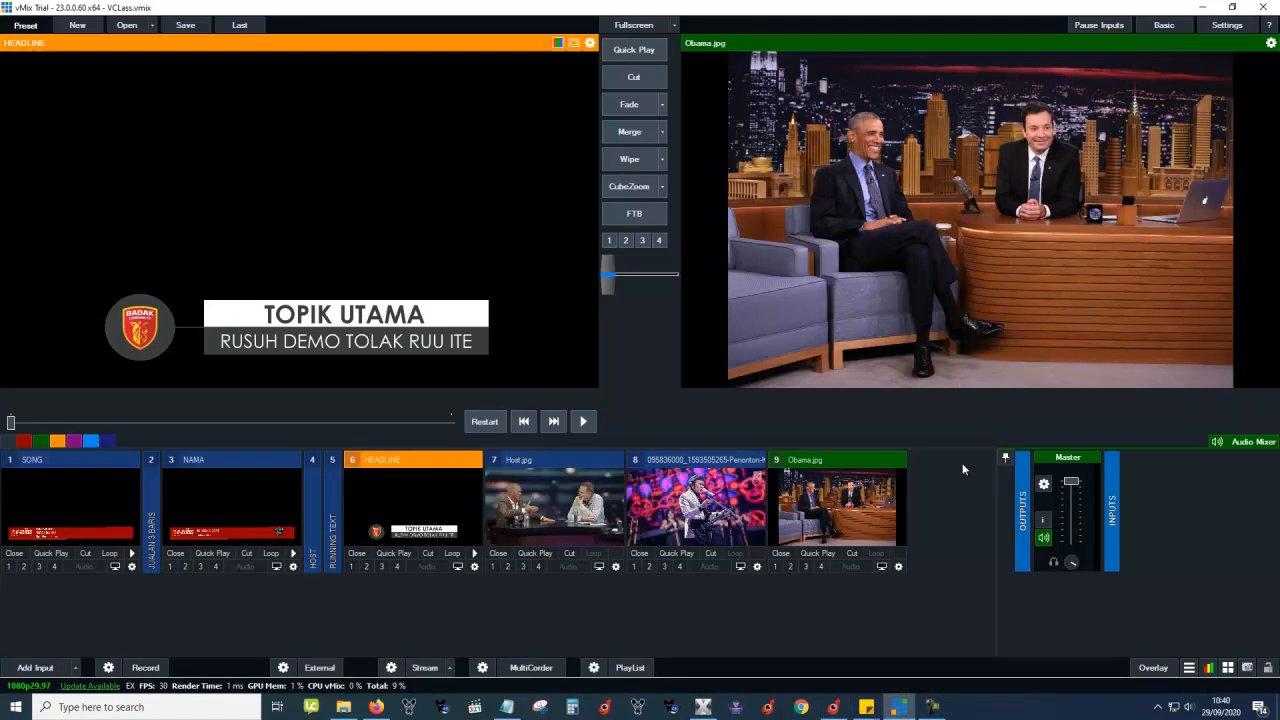
Bring the Draco vMix CG window up over vMix.
click(834, 707)
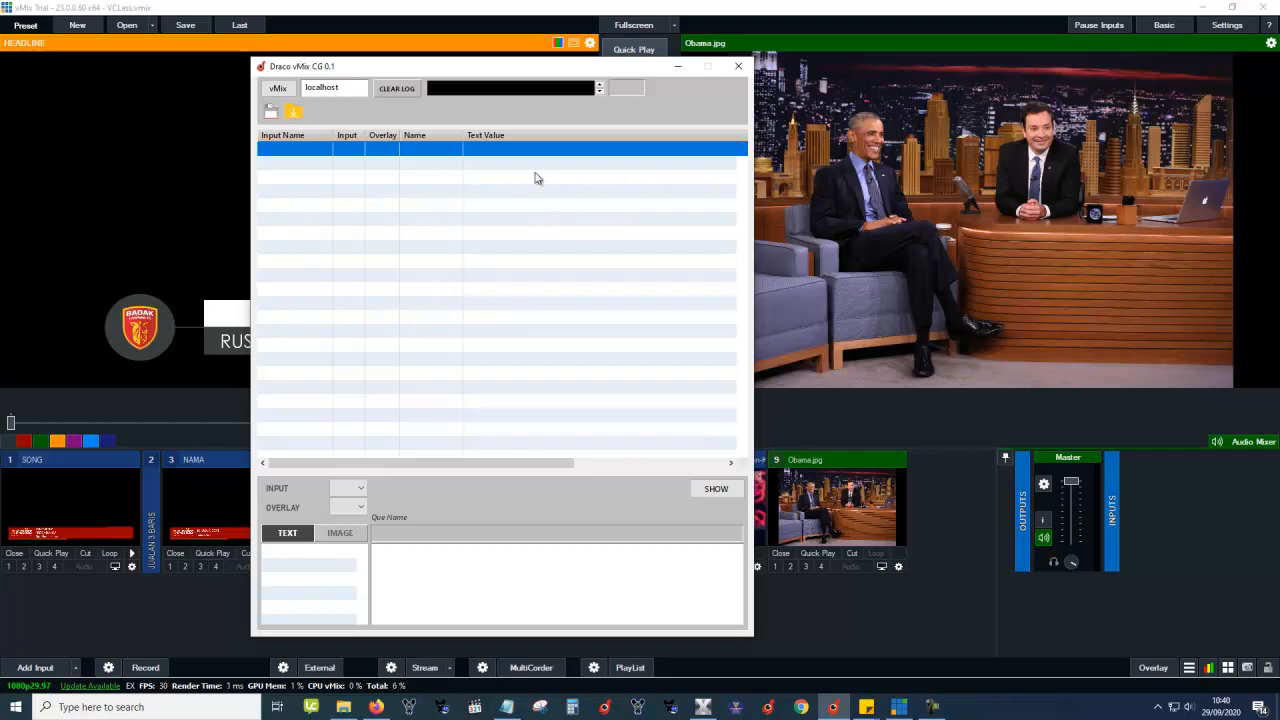
drag(548, 68, 610, 75)
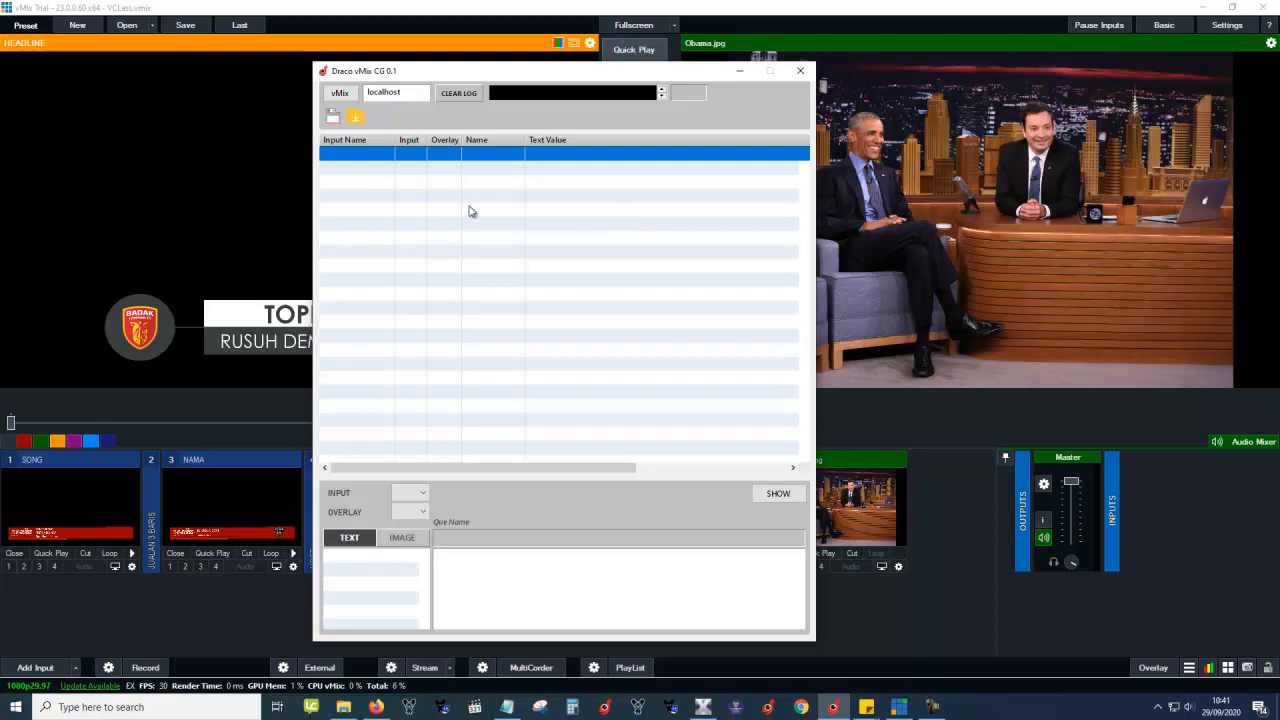
drag(478, 74, 537, 83)
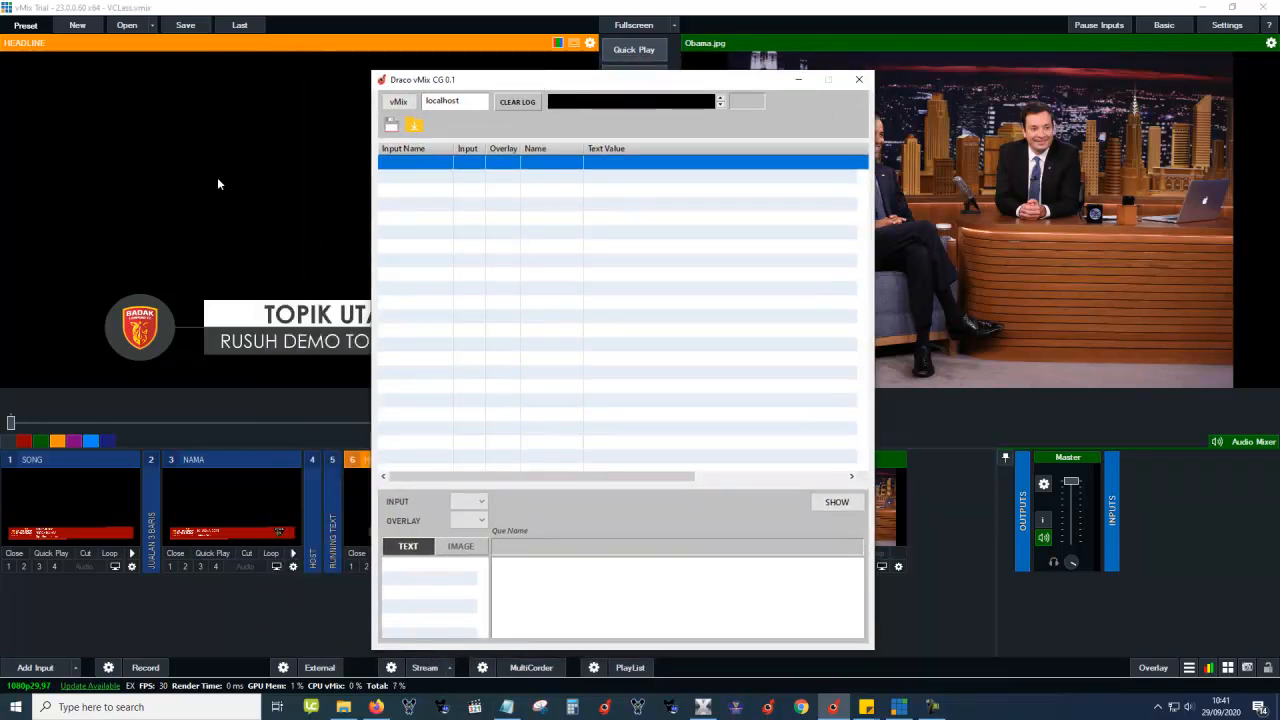
click(235, 495)
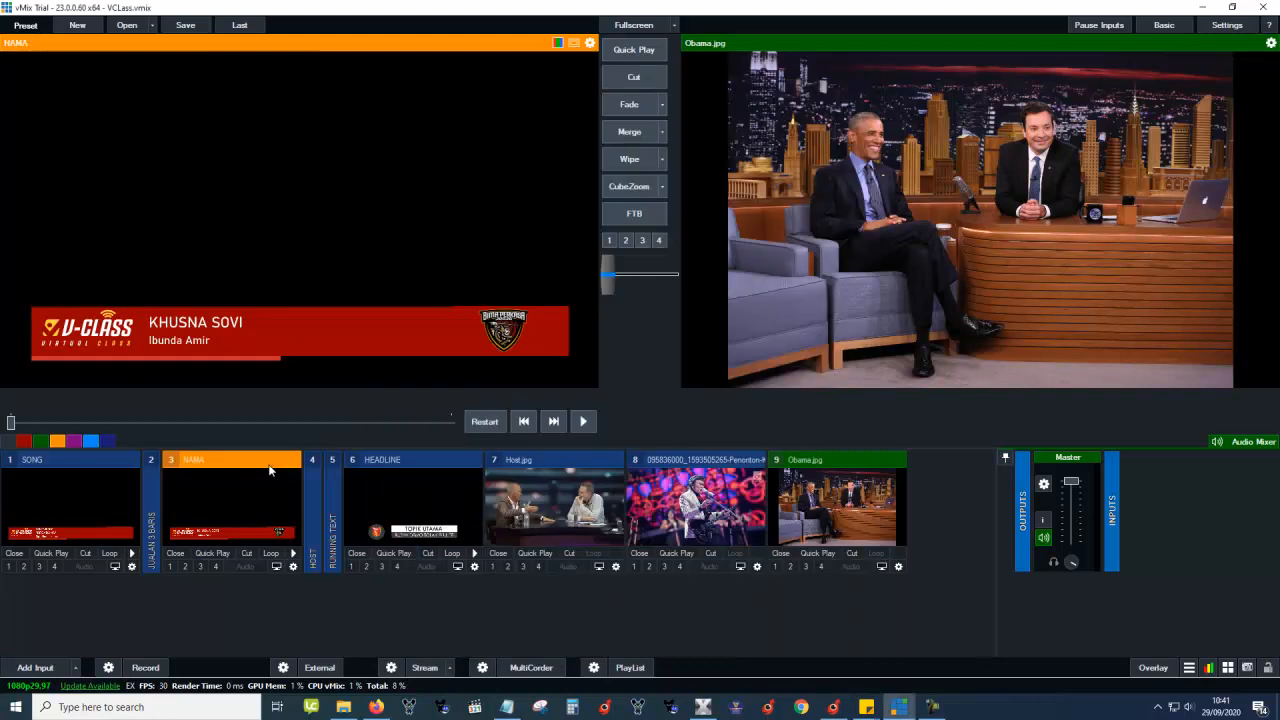
Expand the RUNNING TEXT and HOST inputs, preview the SONG lower third 'BEGADANG', and bring Draco back.
click(423, 460)
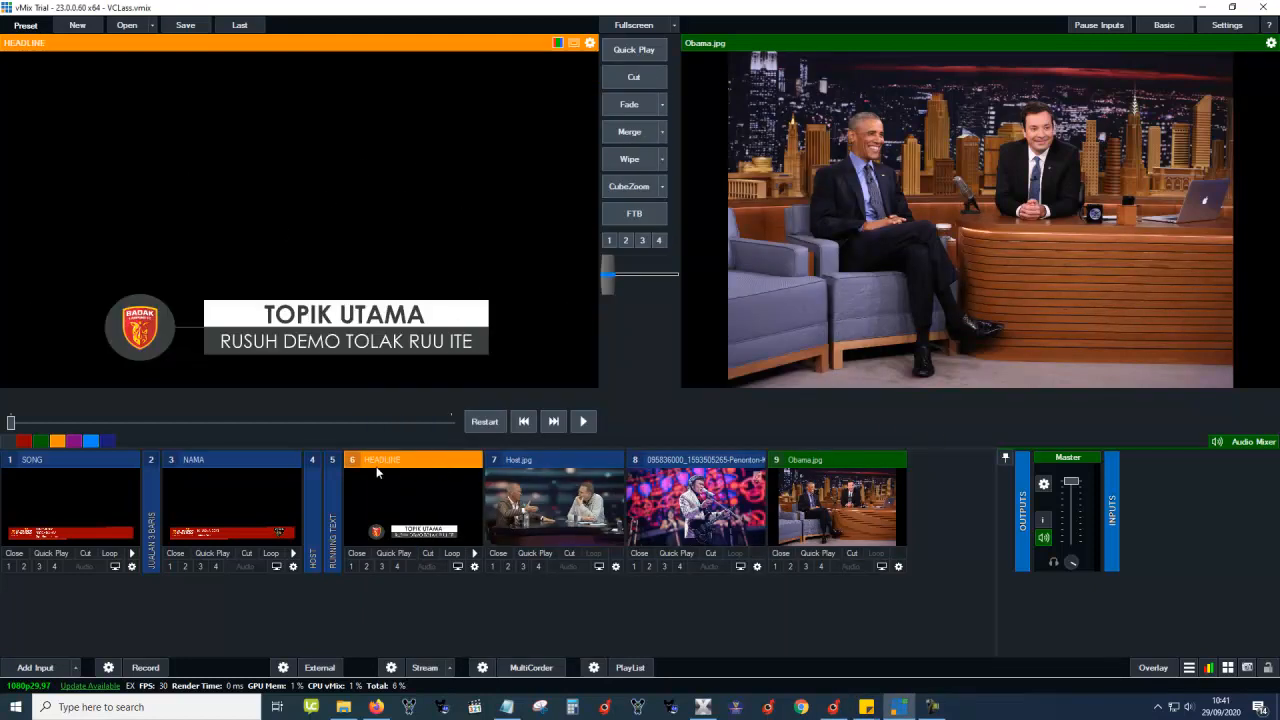
click(331, 486)
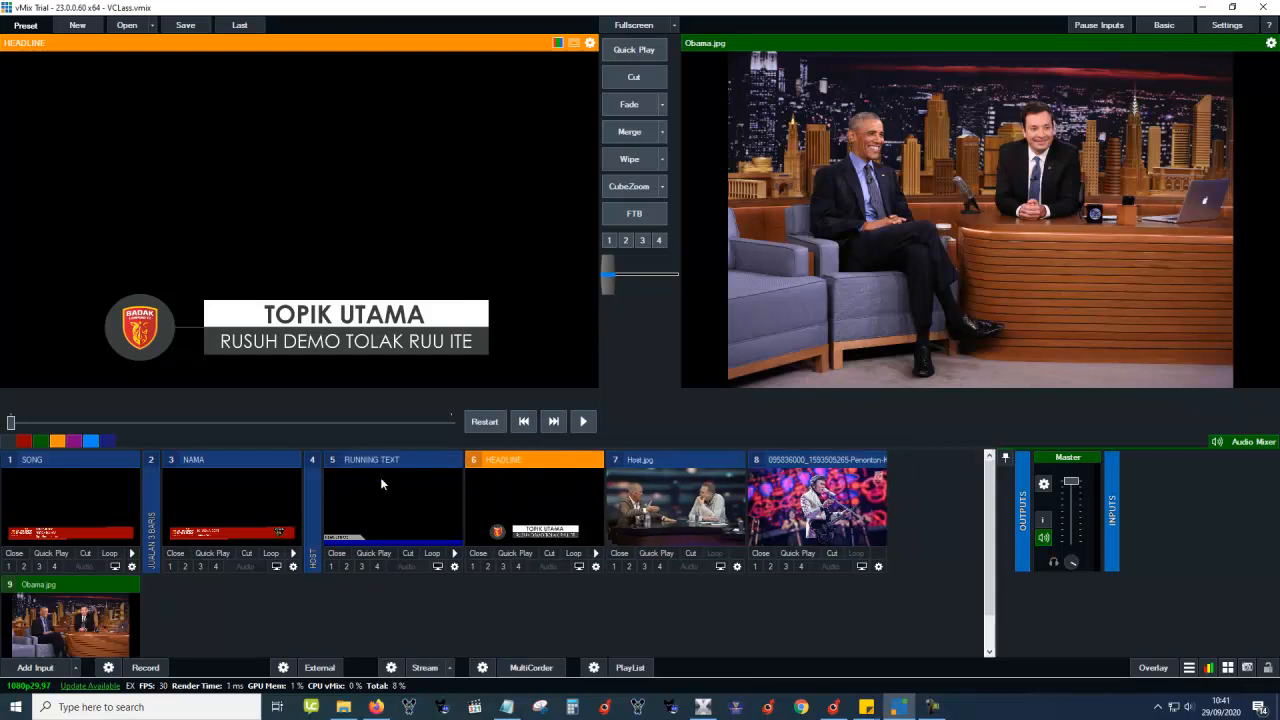
click(314, 489)
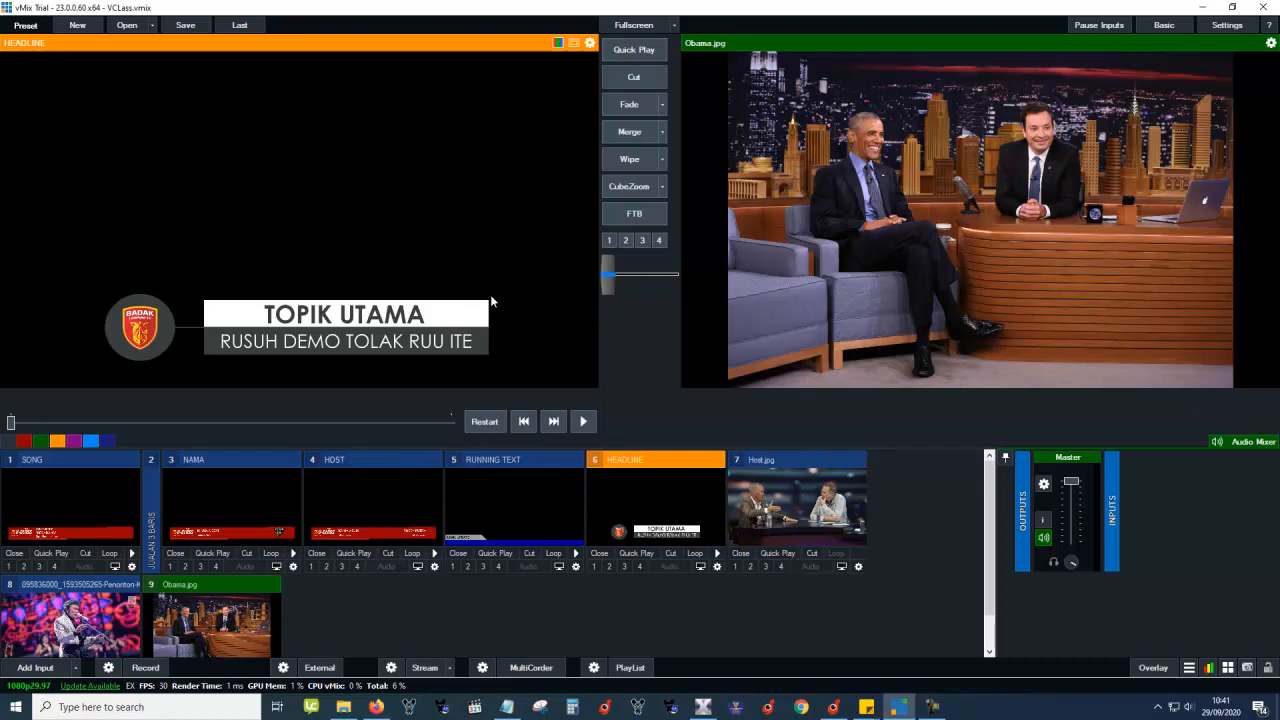
click(388, 461)
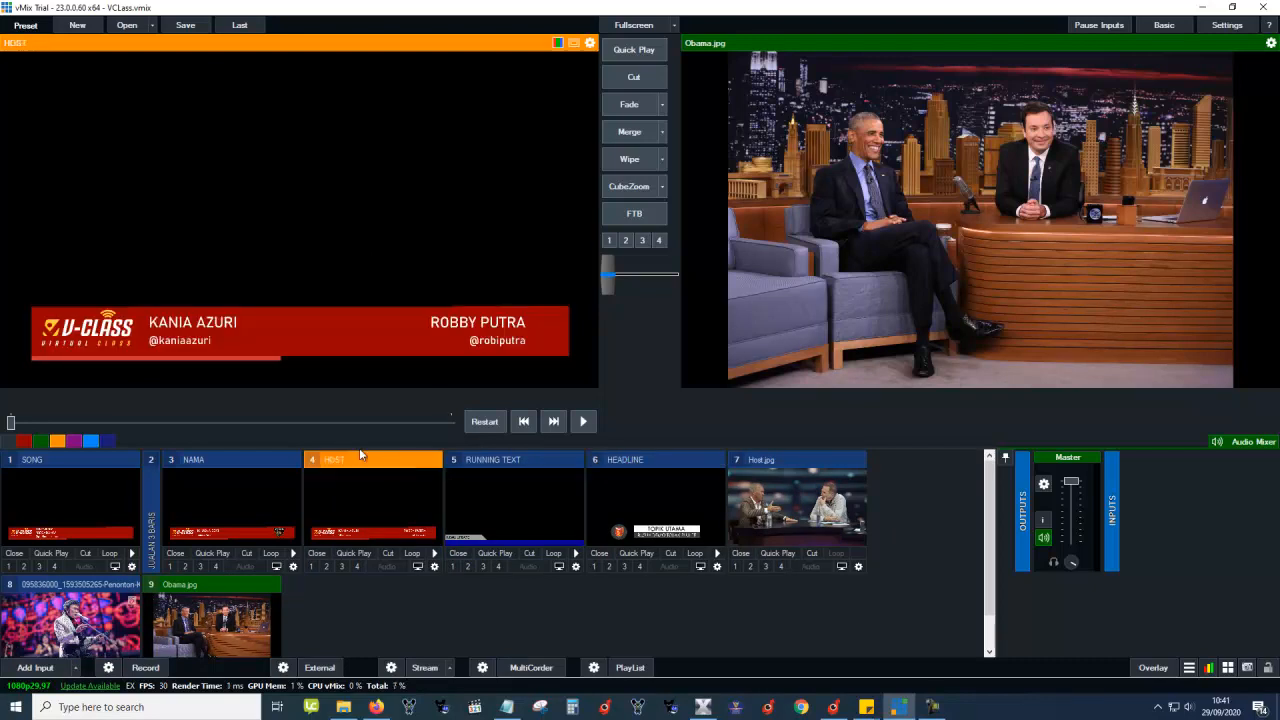
click(240, 462)
click(424, 472)
click(54, 461)
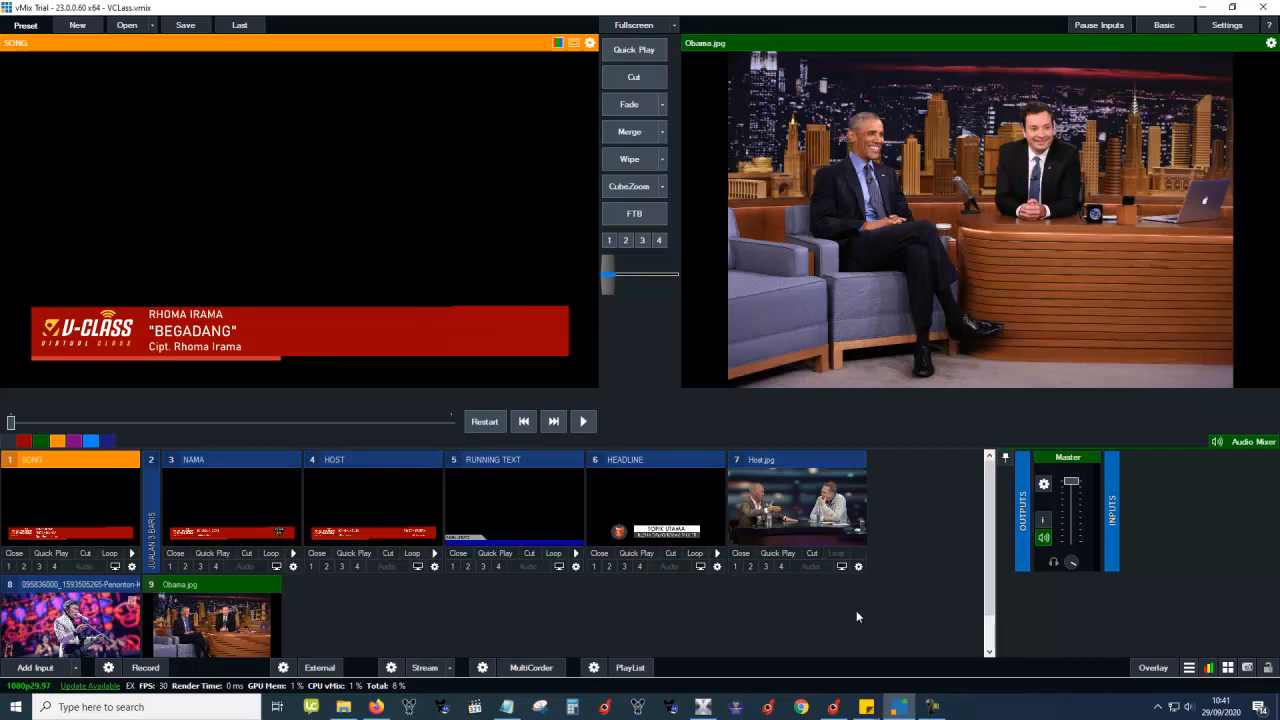
click(834, 705)
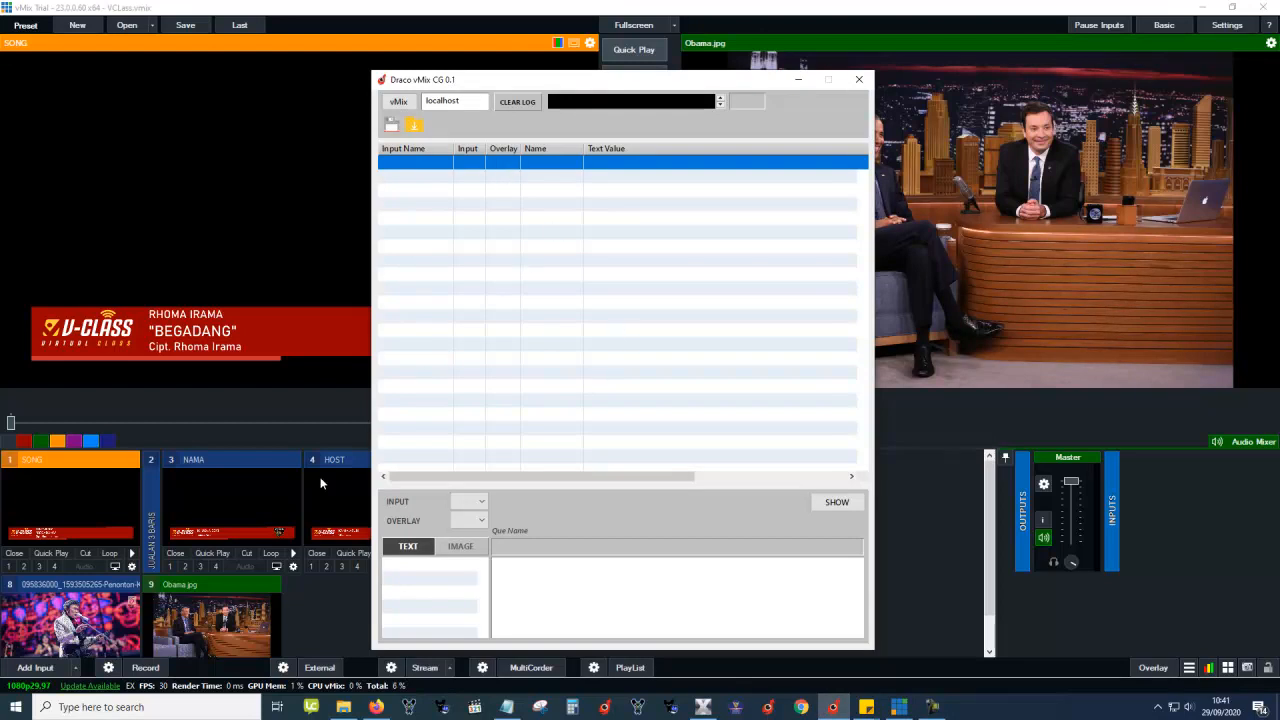
Preview the NAMA lower third and collapse the NAMA, HOST and RUNNING TEXT inputs in vMix.
click(284, 461)
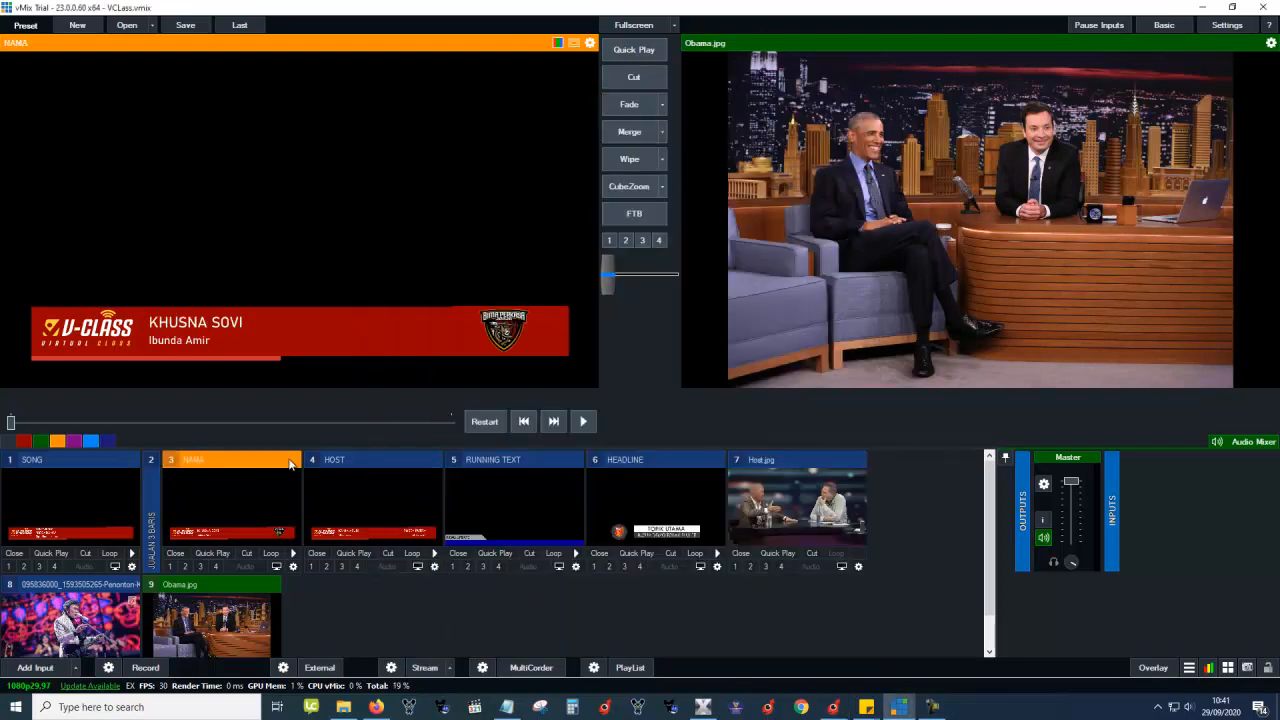
double_click(272, 463)
double_click(278, 461)
double_click(292, 466)
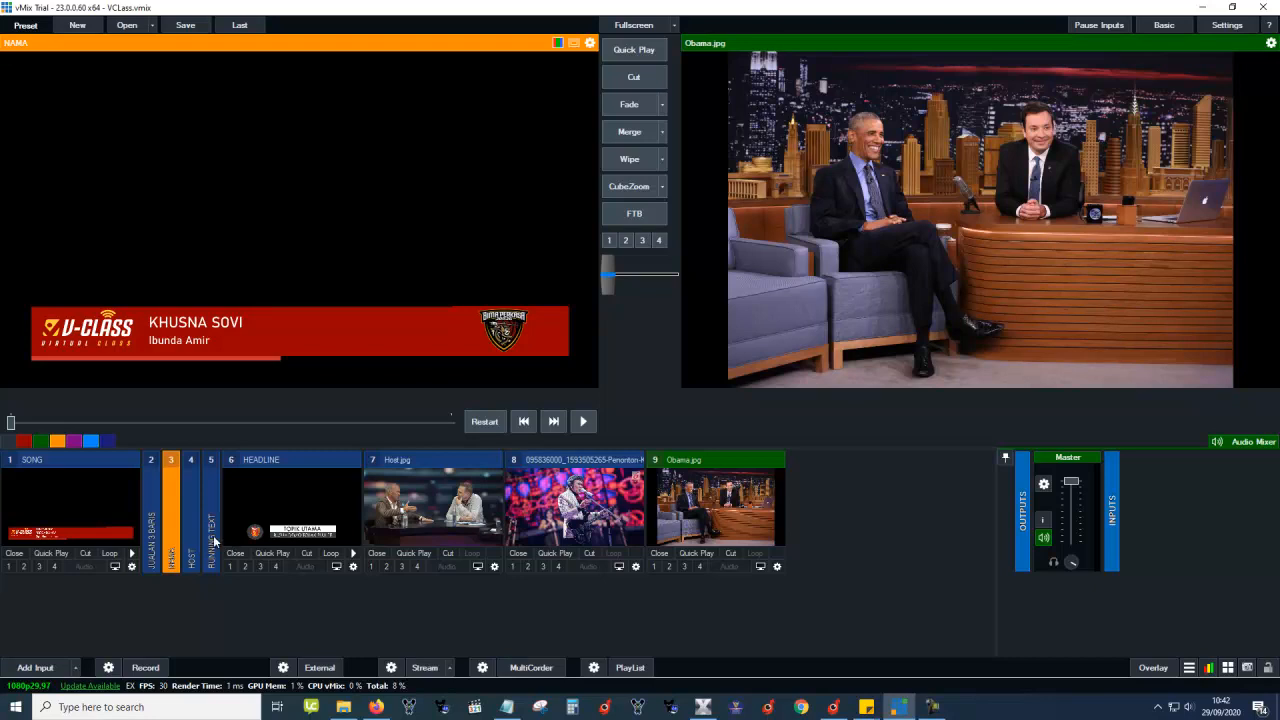
Bring Draco vMix CG forward, click through its empty table rows and reposition its window.
click(833, 707)
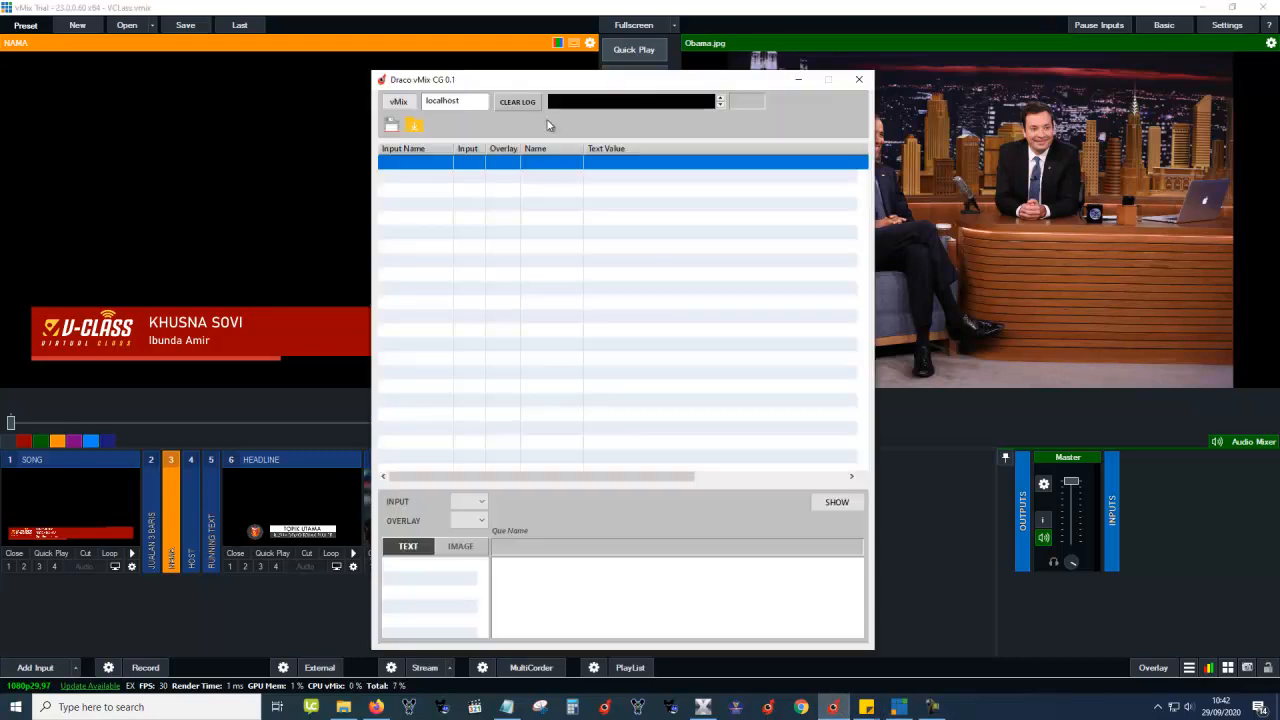
click(502, 204)
click(503, 235)
click(504, 275)
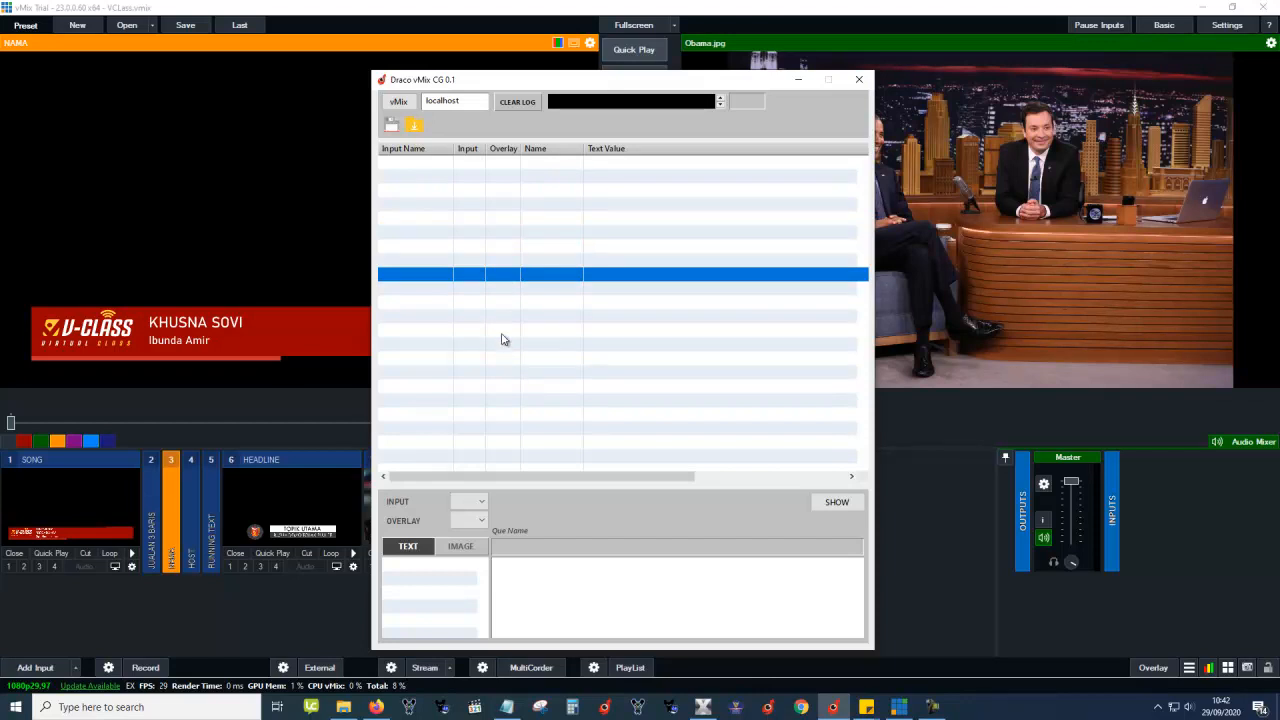
click(460, 164)
drag(446, 79, 330, 66)
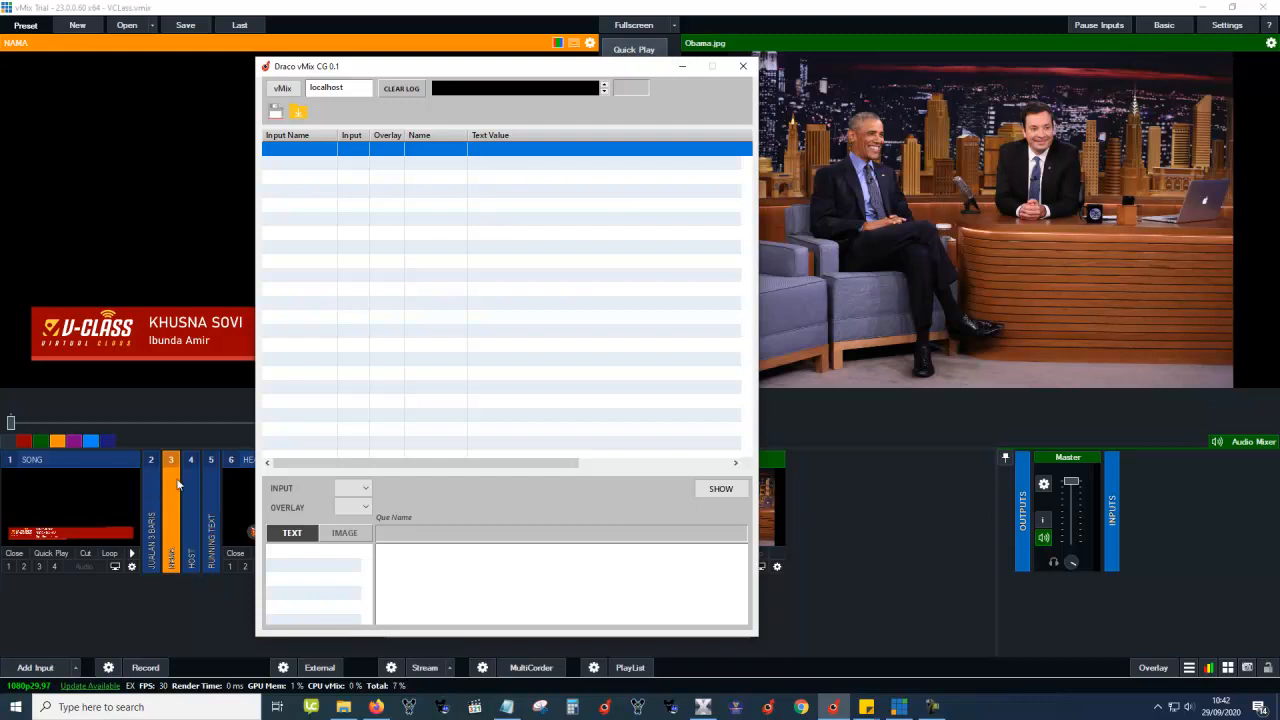
drag(382, 66, 414, 66)
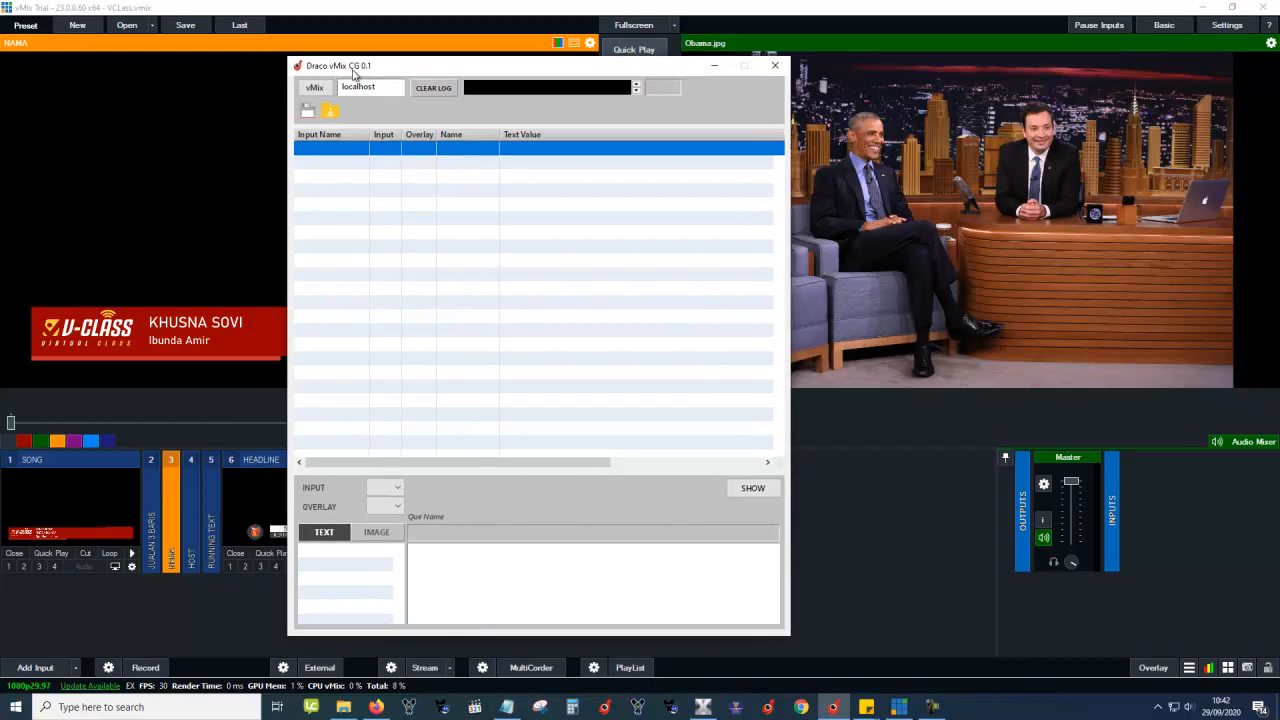
Close and relaunch Draco vMix CG, opening its main working window.
click(775, 65)
click(833, 707)
click(604, 385)
drag(497, 88, 407, 80)
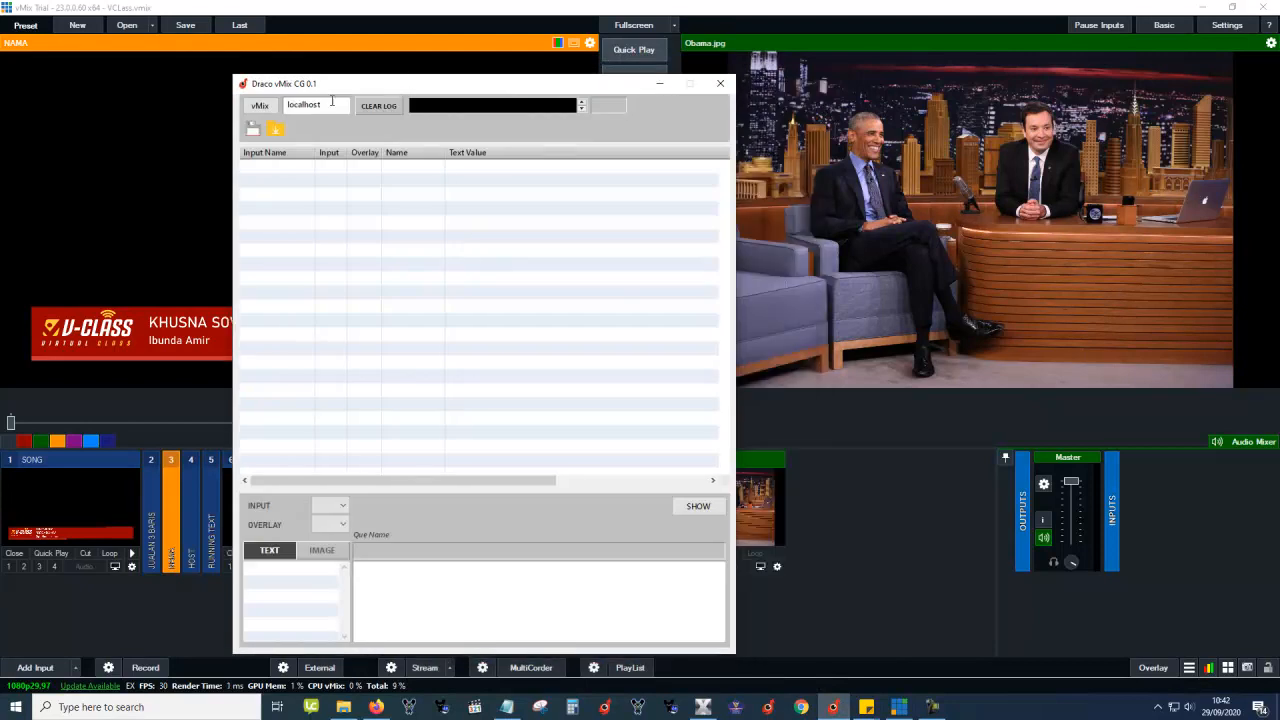
Connect Draco to vMix on localhost, reporting TALLY OK and vMix 23.0.0.60 Trial with 9 inputs.
click(260, 108)
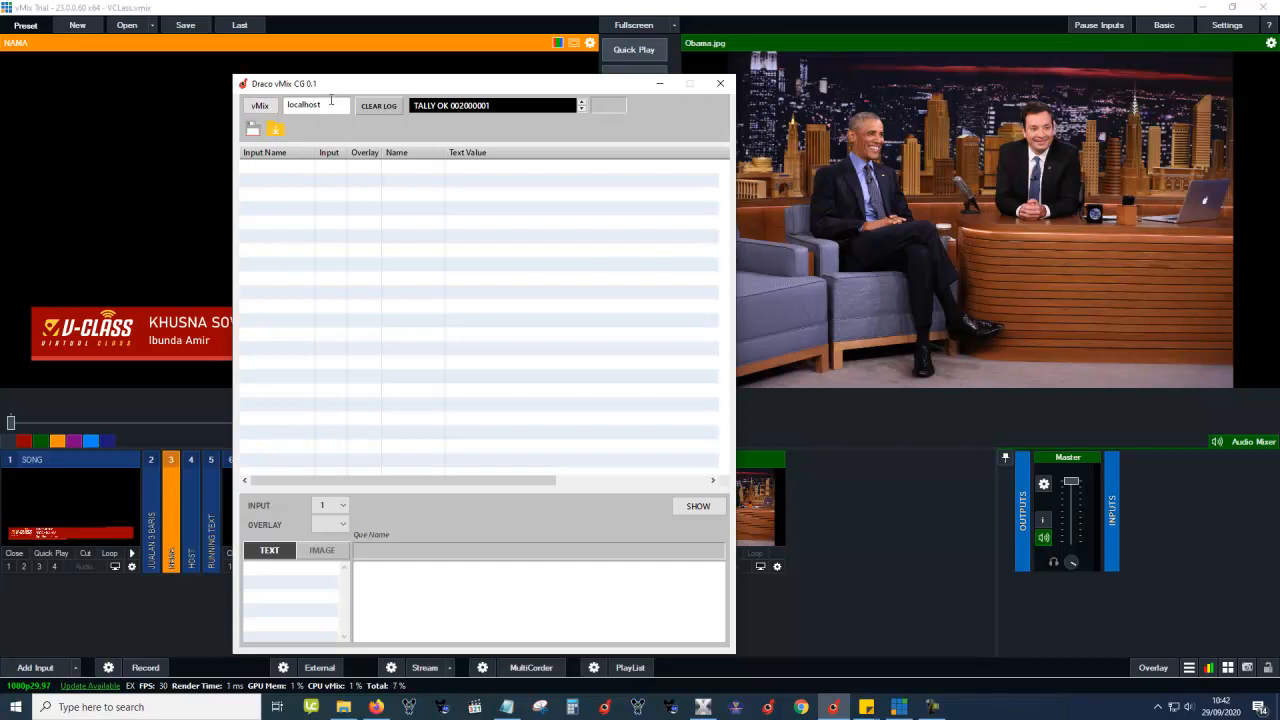
drag(329, 104, 234, 100)
click(330, 109)
drag(331, 107, 288, 106)
click(340, 110)
click(270, 108)
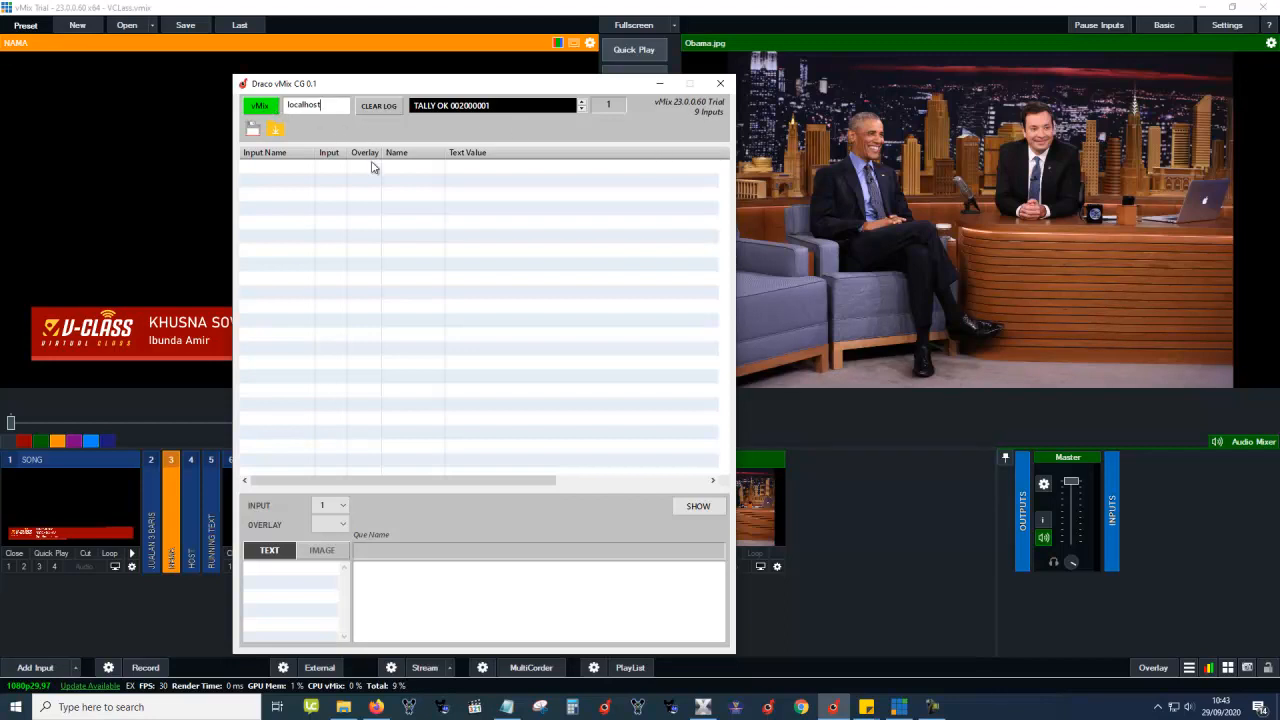
Select the first table row, check the INPUT number list without changing it, and move the window.
click(294, 167)
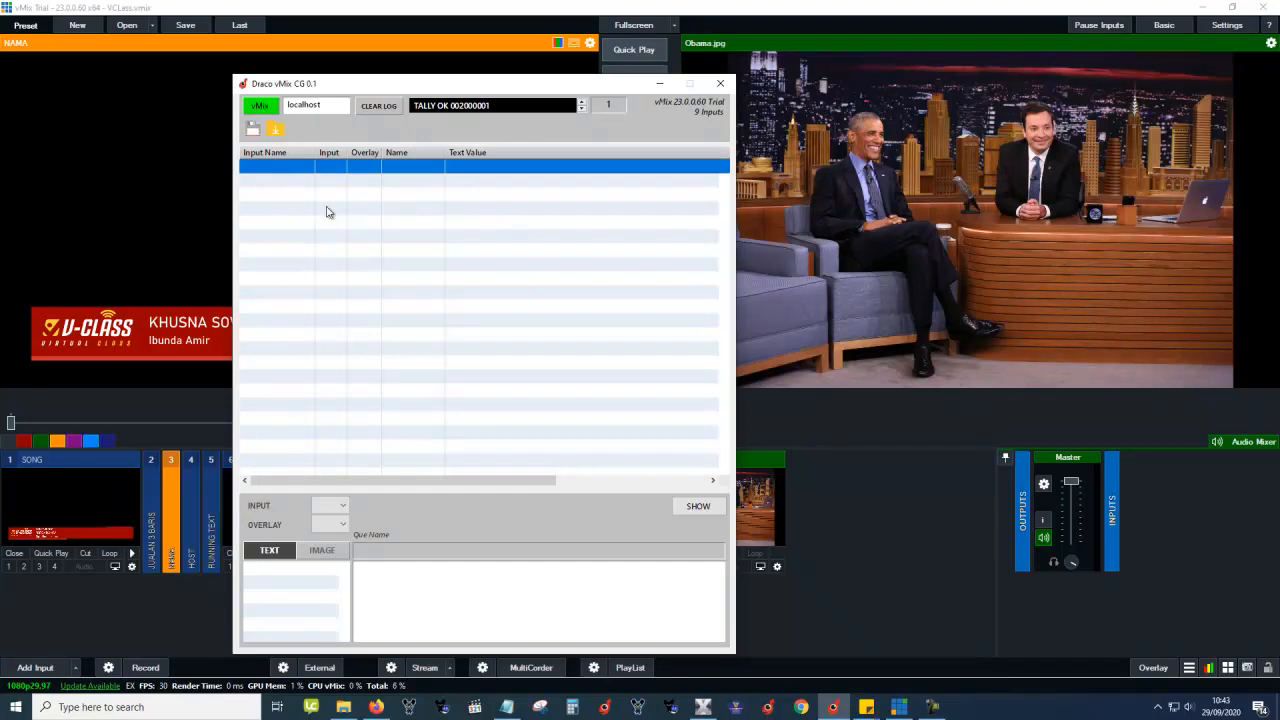
click(330, 505)
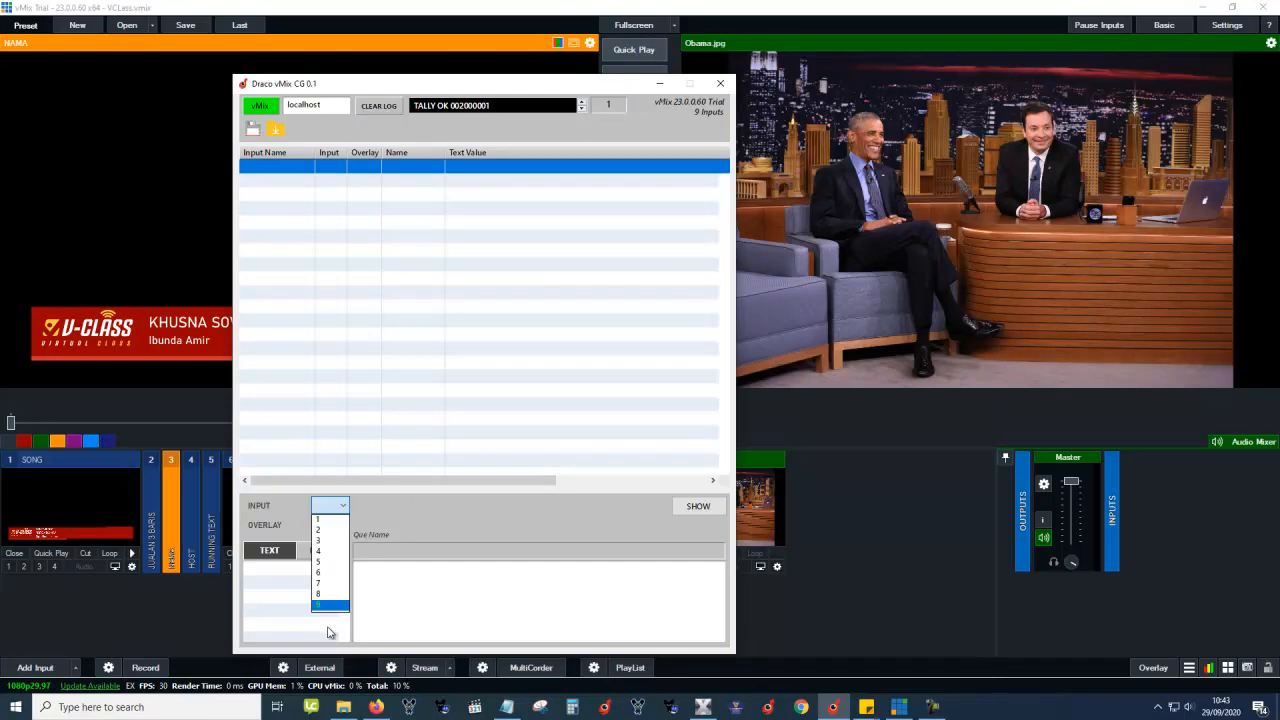
click(538, 121)
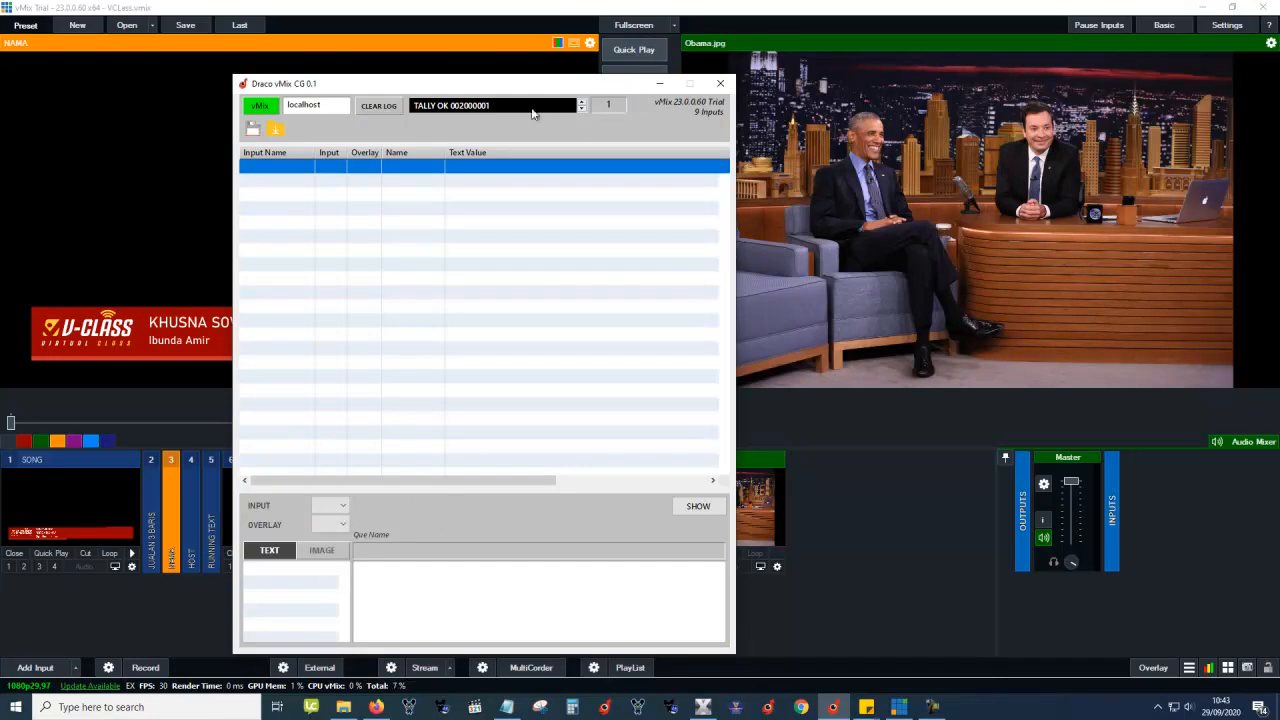
drag(508, 90, 735, 58)
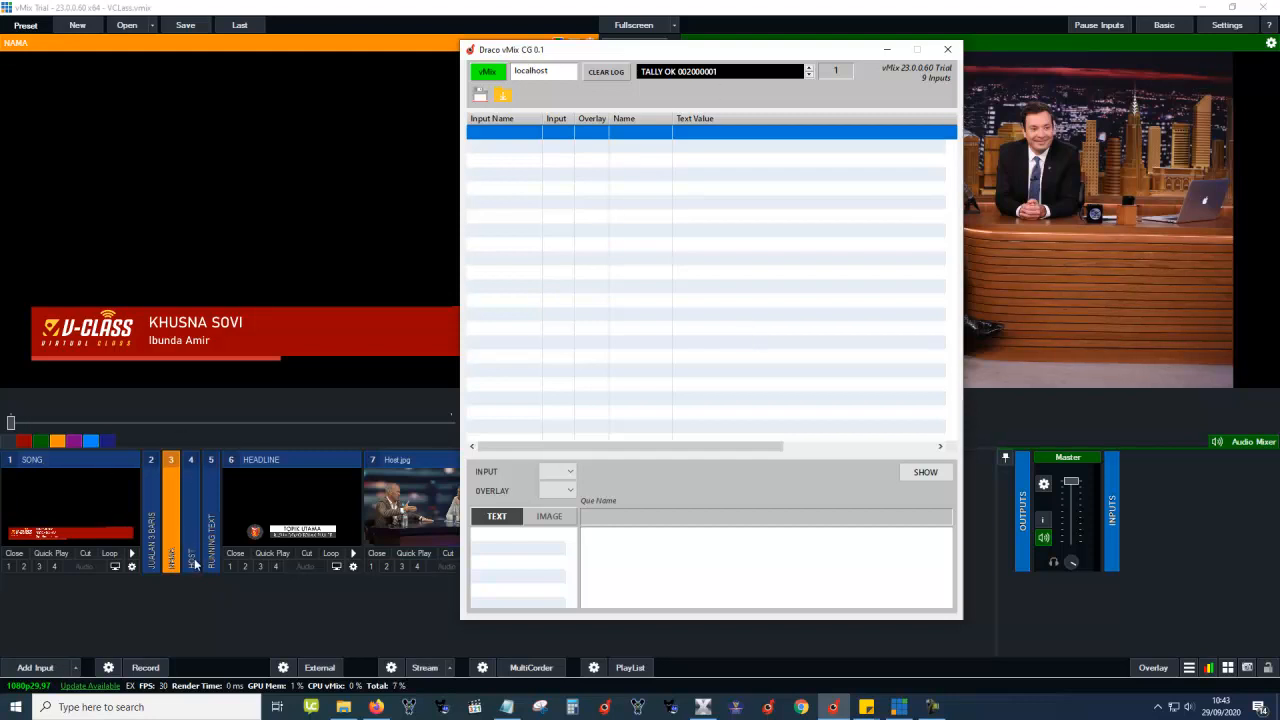
Expand the collapsed NAMA input in vMix and bring the CG tool back to the front.
click(170, 538)
click(170, 538)
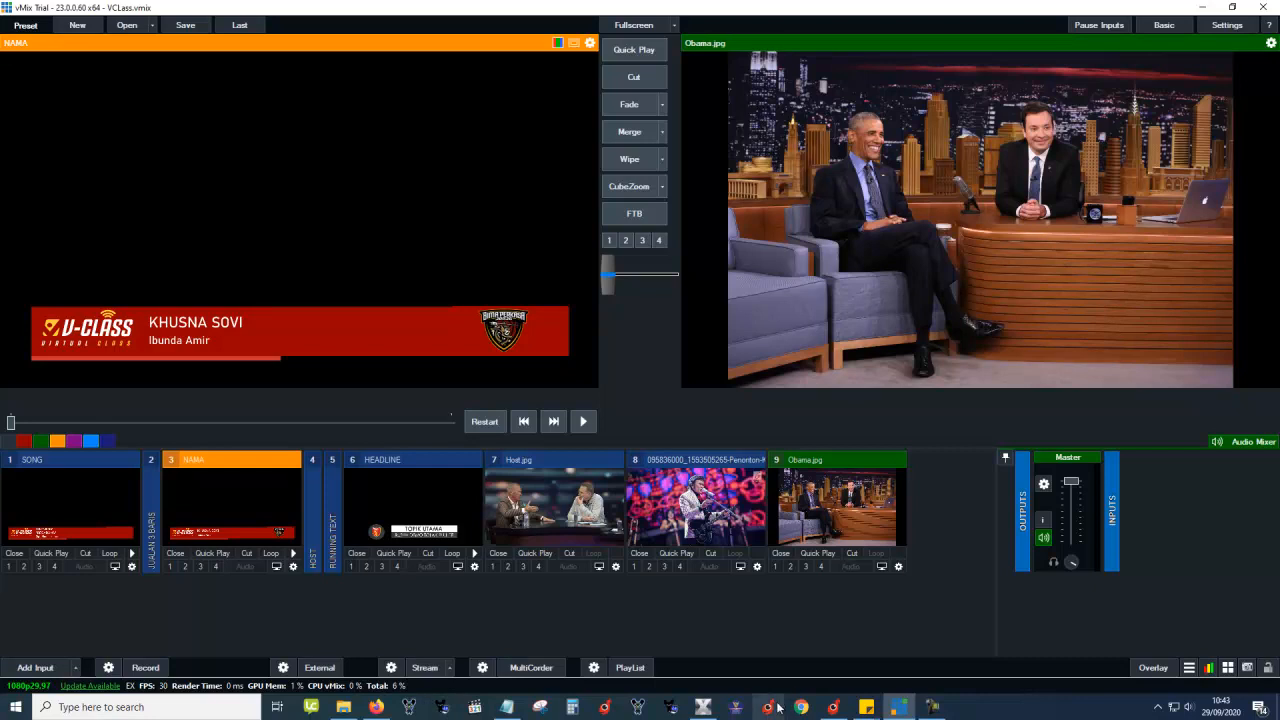
click(833, 707)
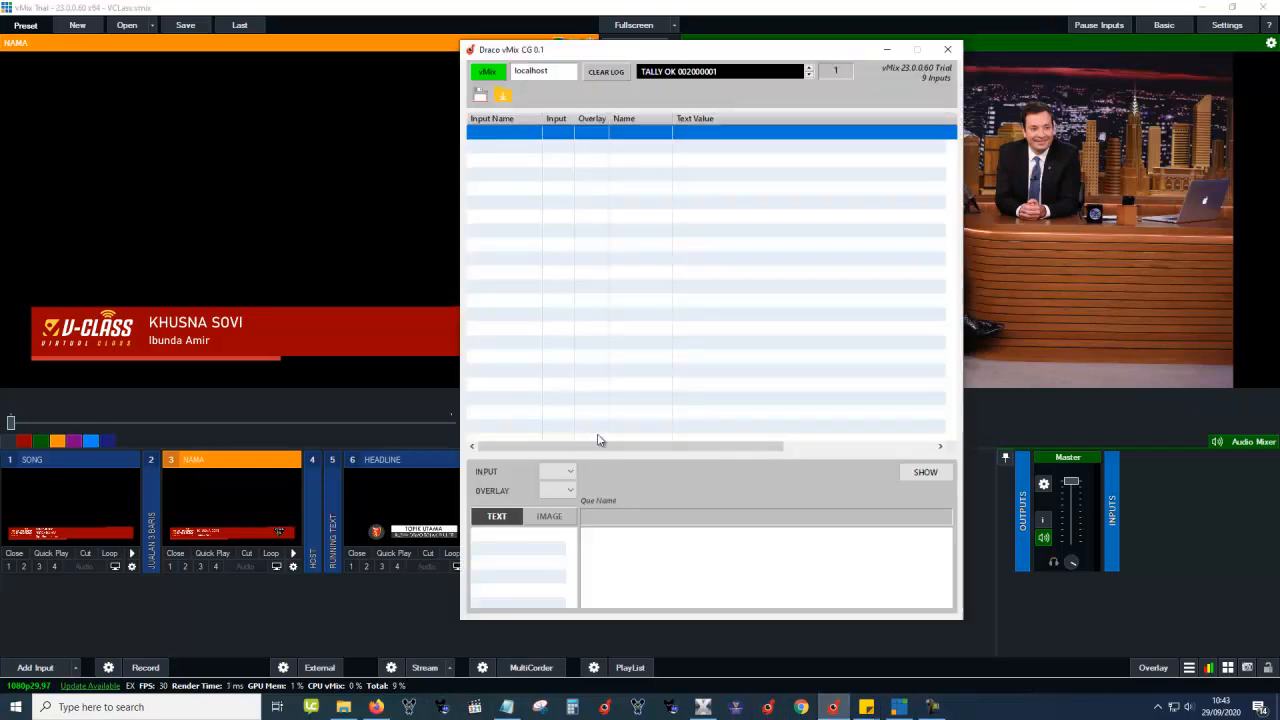
click(198, 476)
click(833, 707)
Map the new cue to input 3 (NAMA) and overlay channel 4.
click(565, 473)
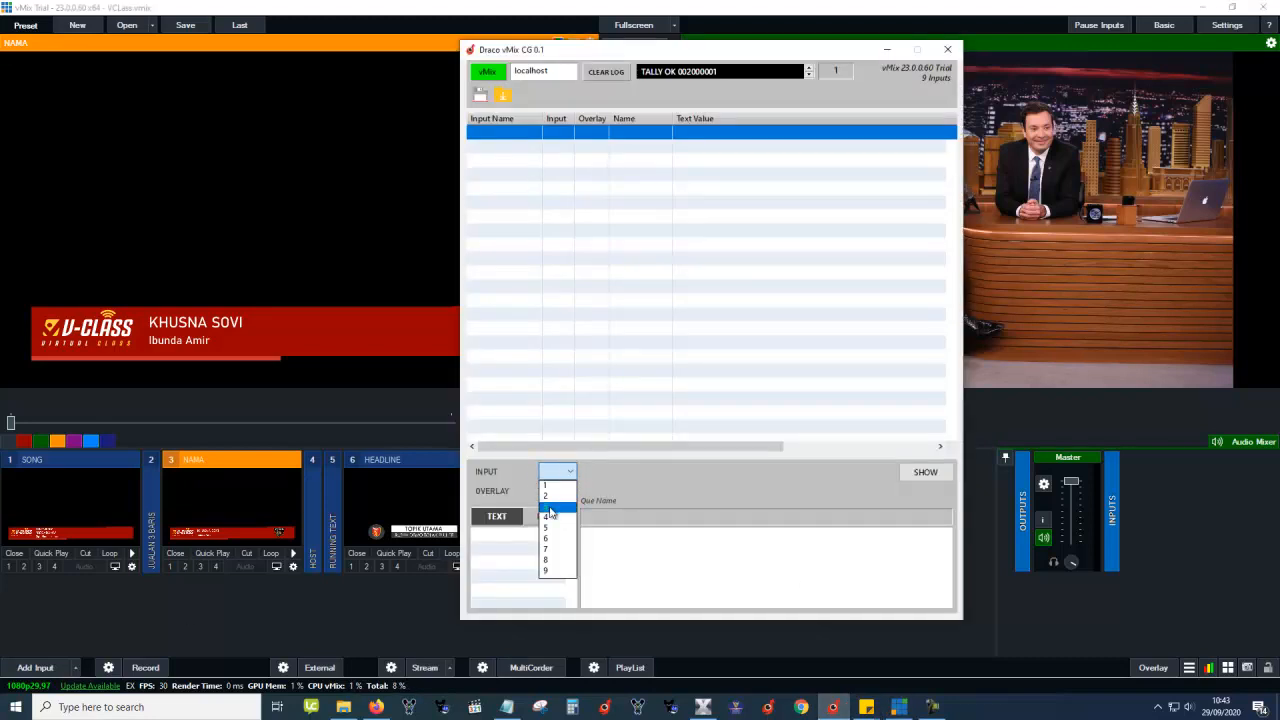
click(552, 507)
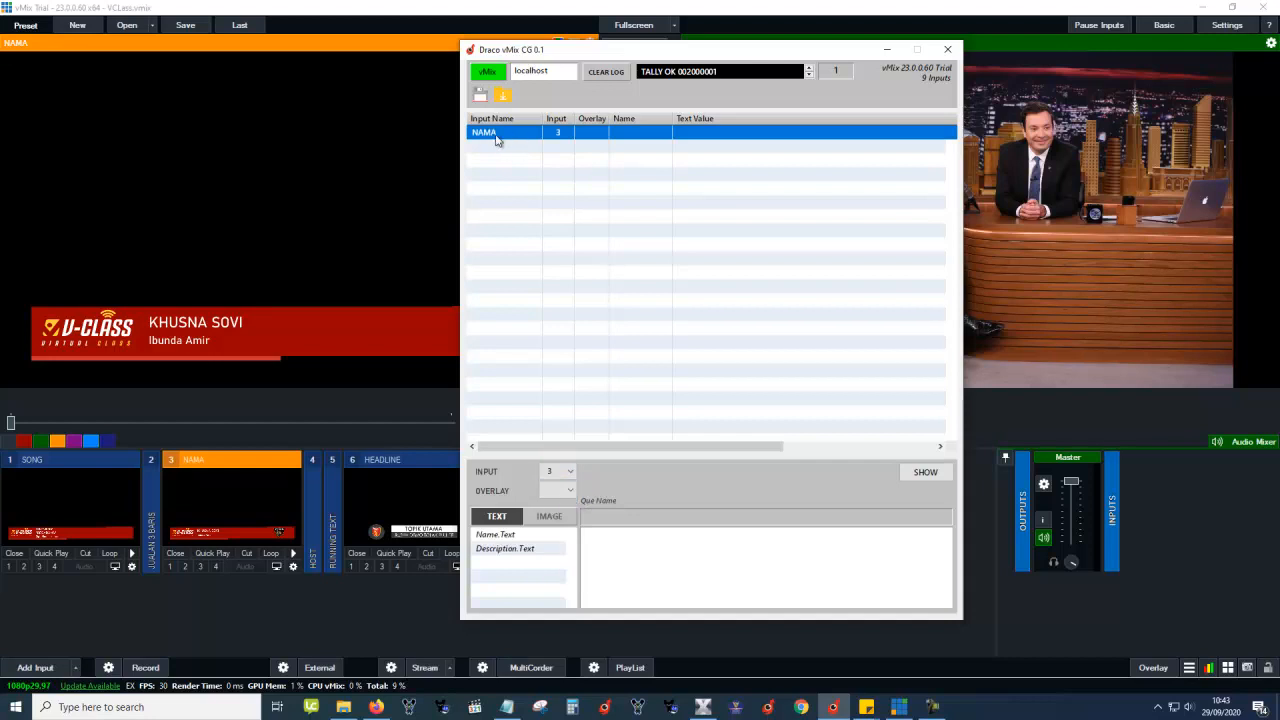
click(565, 490)
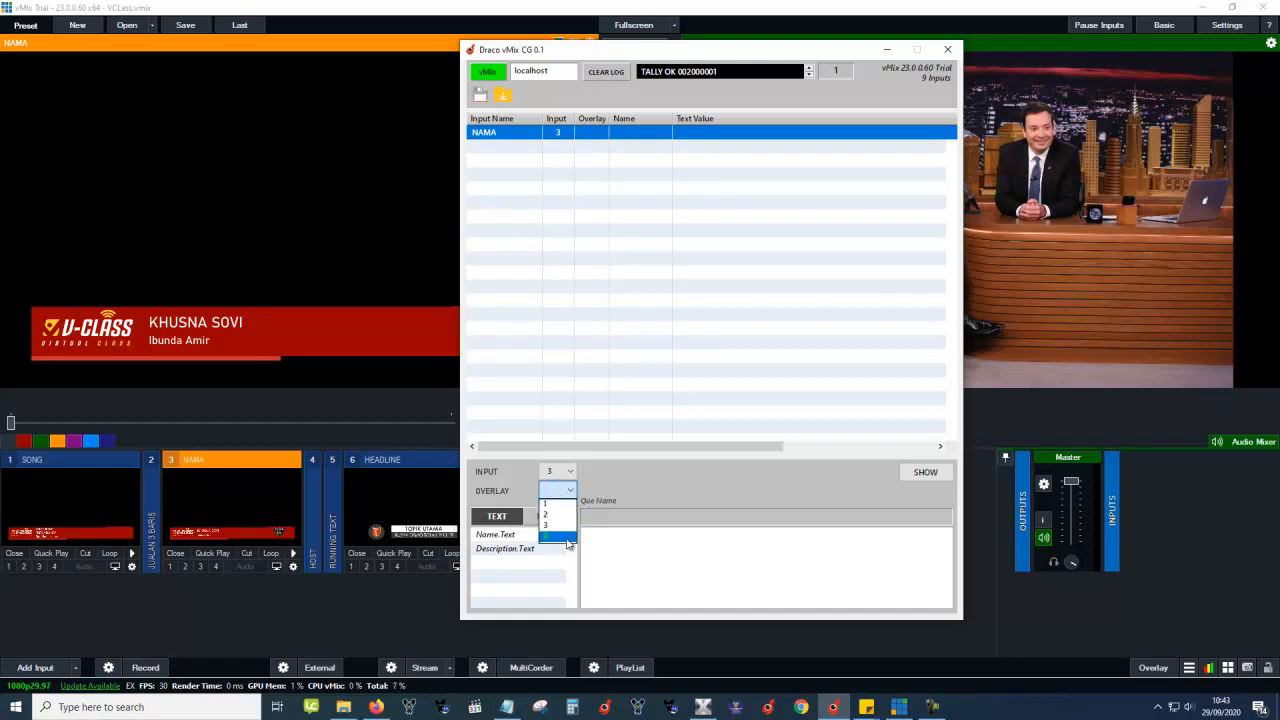
click(561, 538)
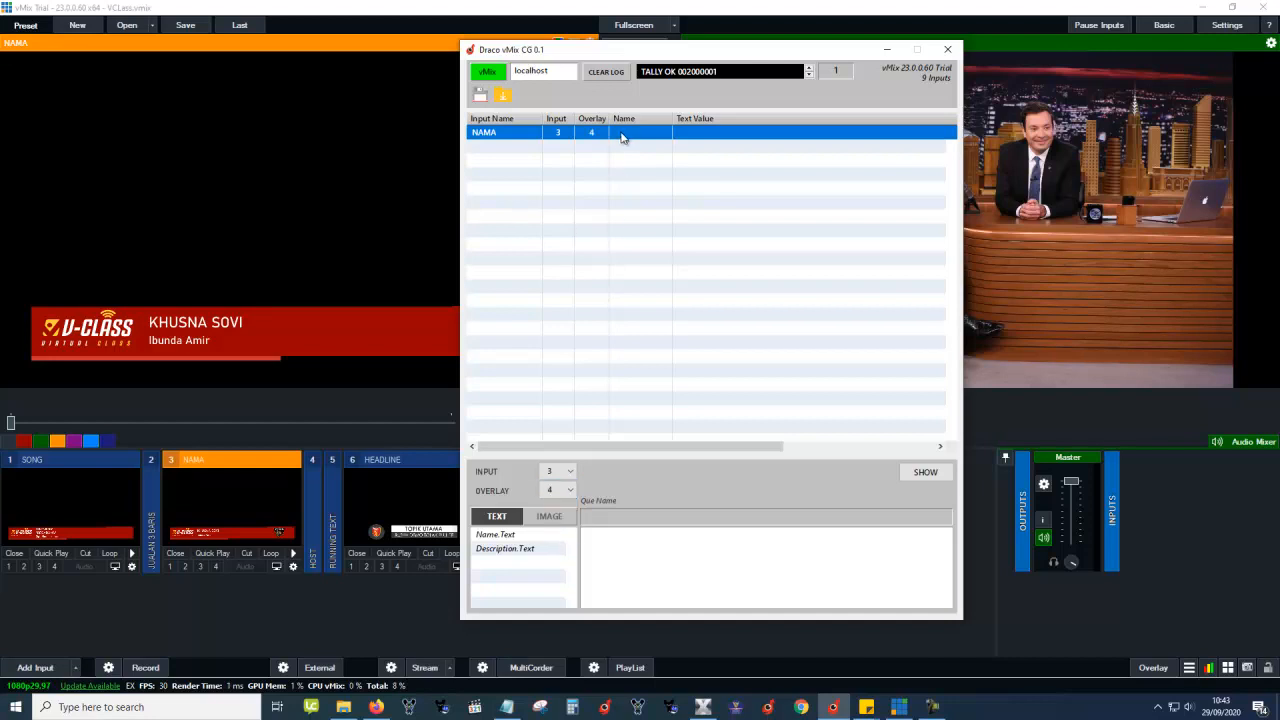
click(659, 519)
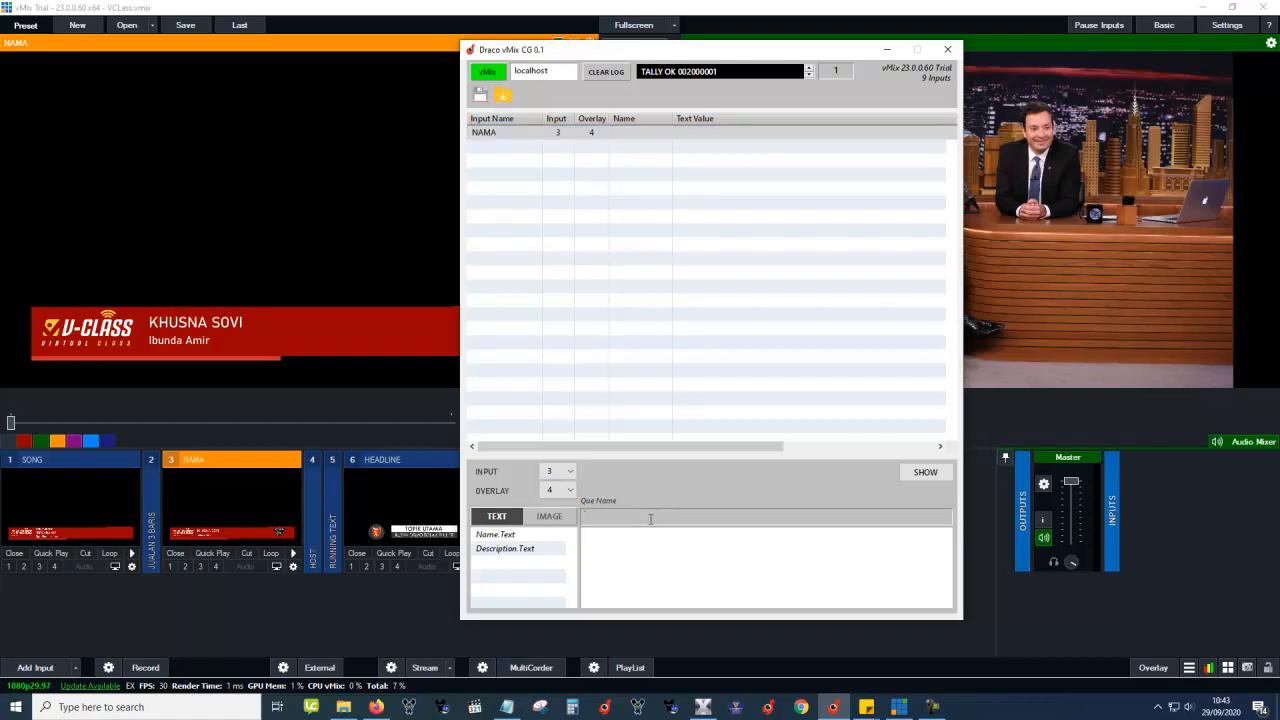
Enter the presenter's full name in the NAMA cue's Name.Text field.
drag(670, 118, 725, 119)
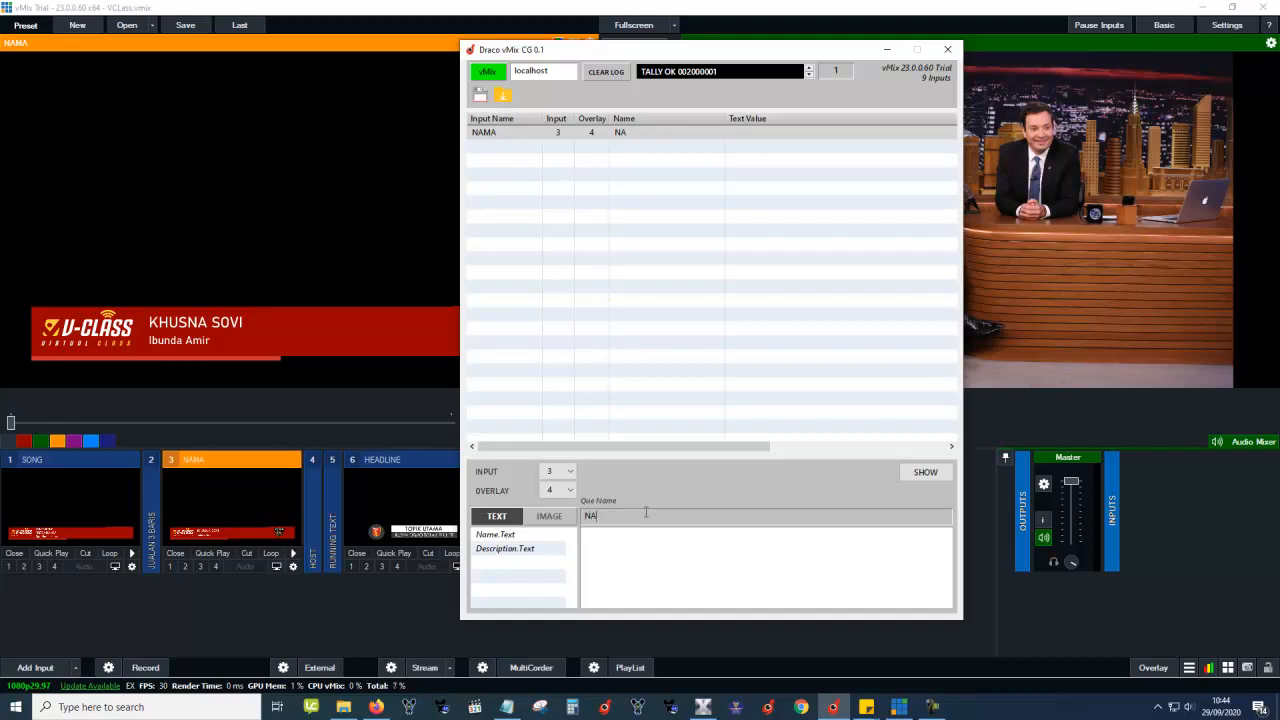
text(AKY)
click(684, 134)
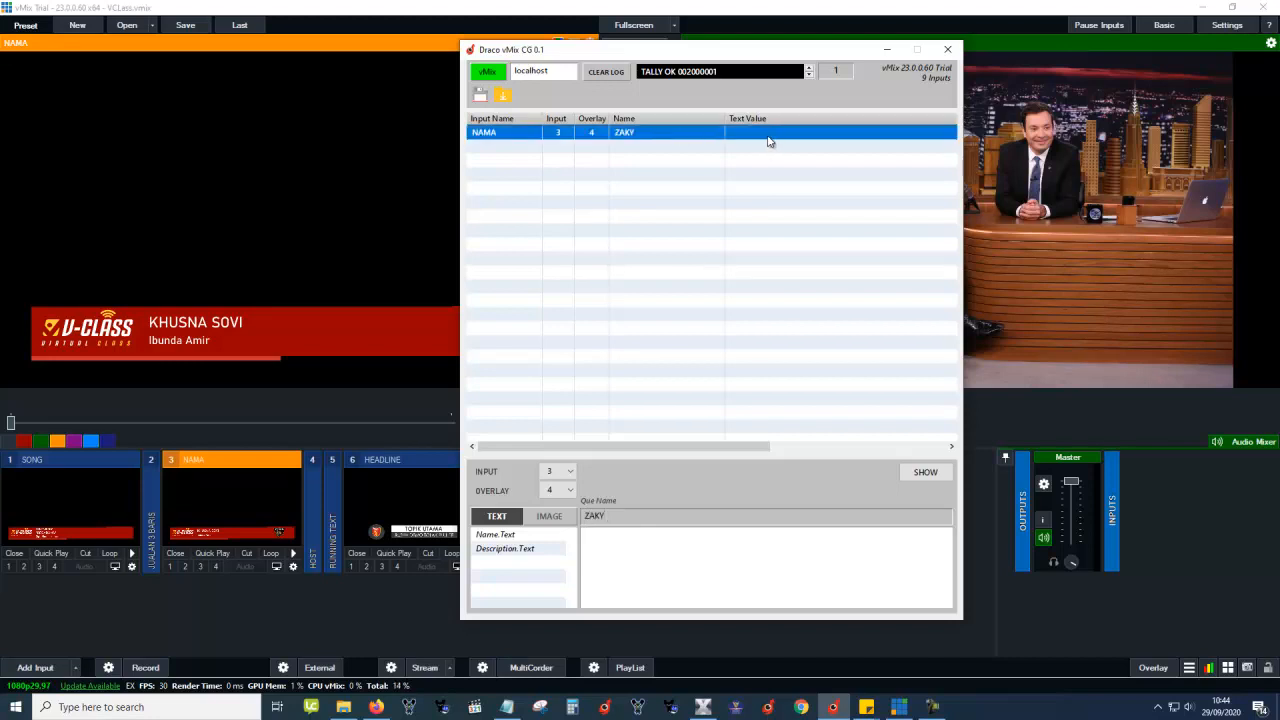
click(518, 536)
click(622, 544)
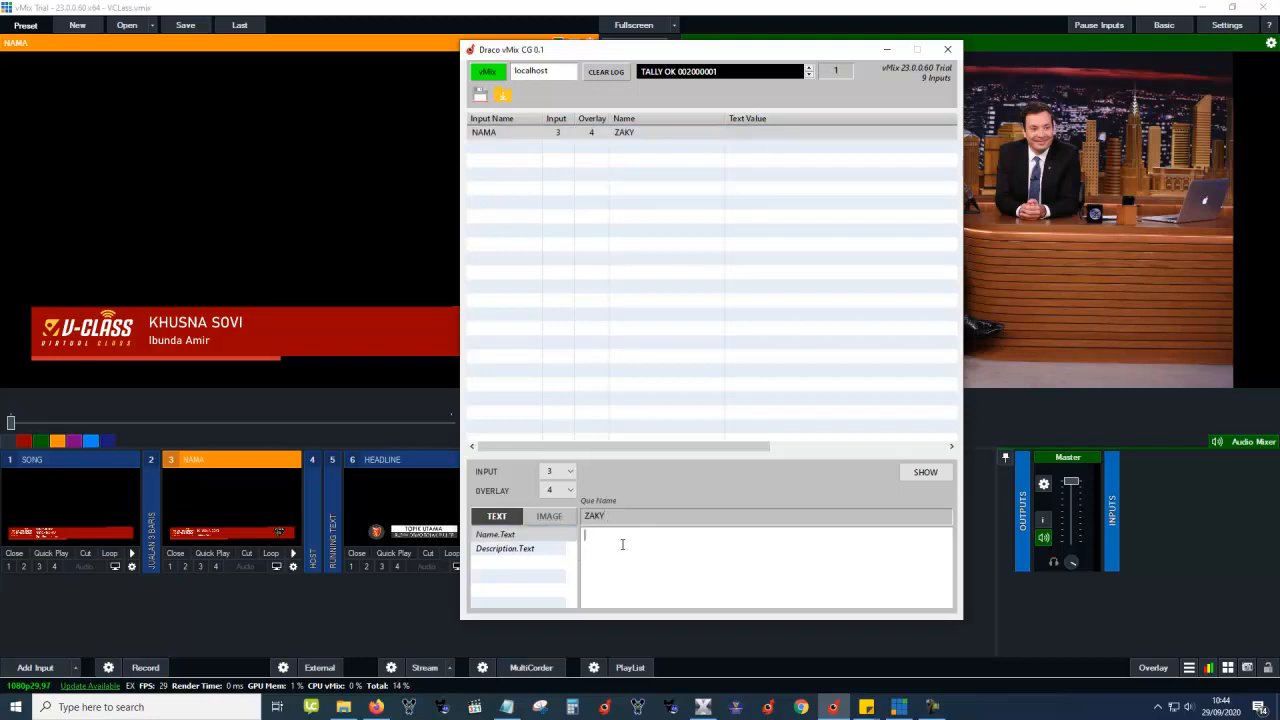
text(ZAKY MUBAROK)
Rename the NAMA cue to Reporter.
click(669, 137)
click(663, 518)
drag(663, 518, 511, 508)
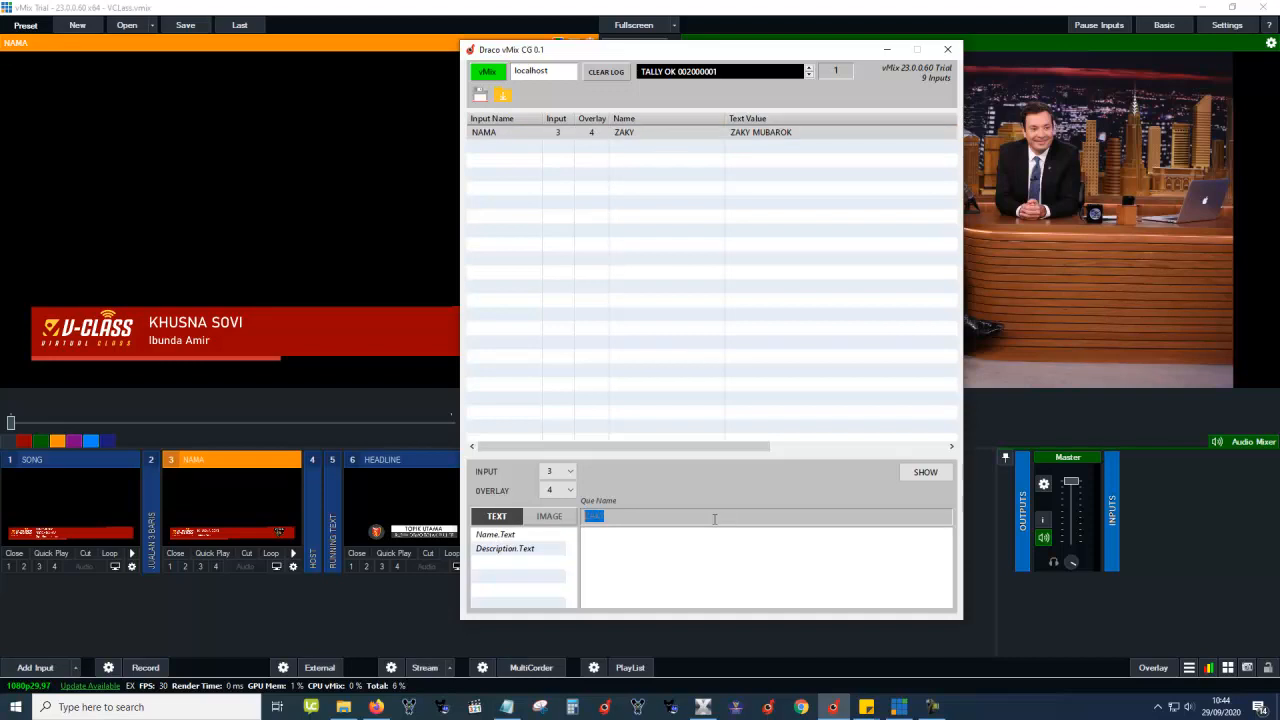
text(Pemirsa)
key(ctrl+a)
text(Rep)
click(644, 132)
drag(725, 118, 678, 119)
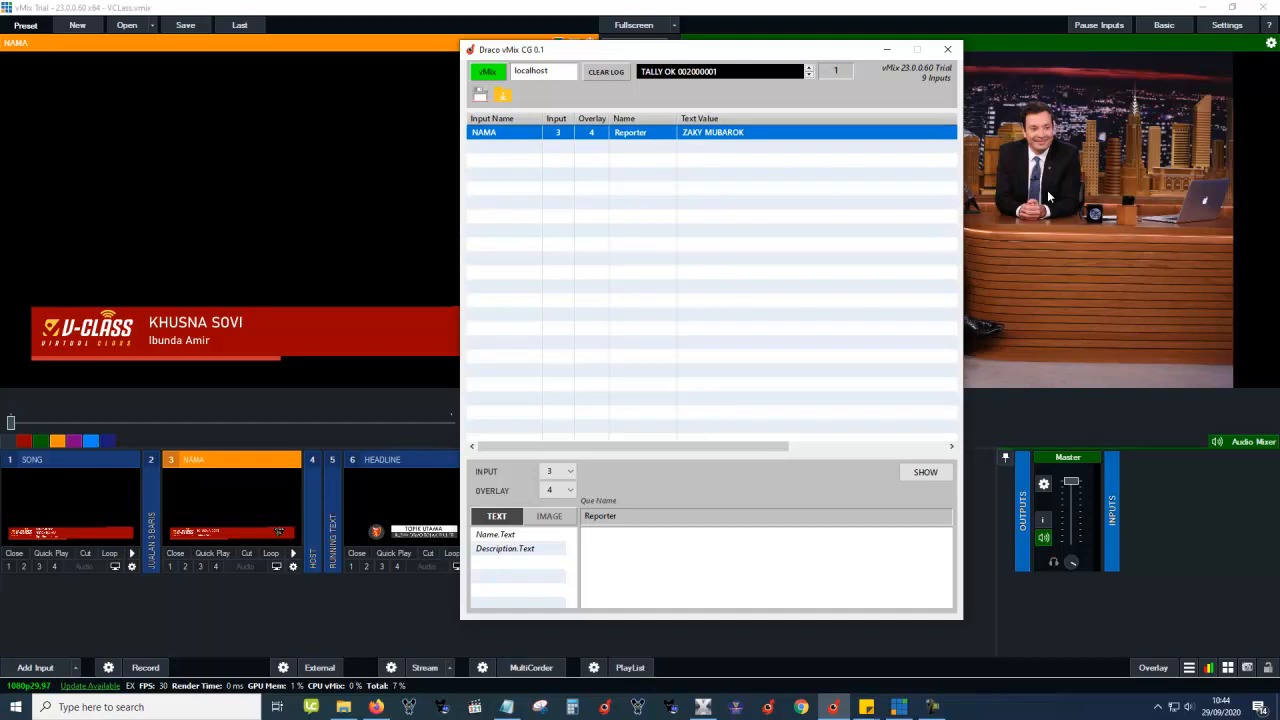
Set the Reporter cue's Description.Text to Jakarta.
click(506, 536)
click(502, 549)
click(645, 550)
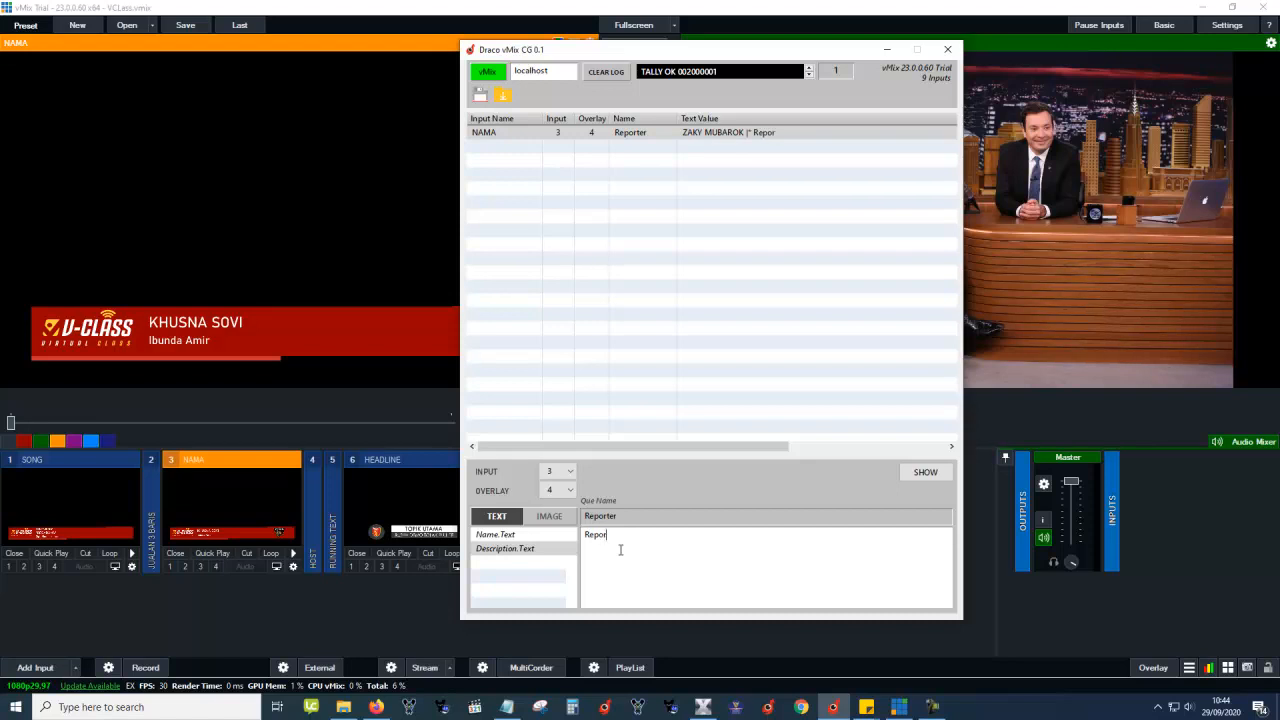
key(ctrl+a)
text(Jak)
click(722, 134)
Put the Reporter lower third on air, then take it off again.
drag(757, 52, 534, 62)
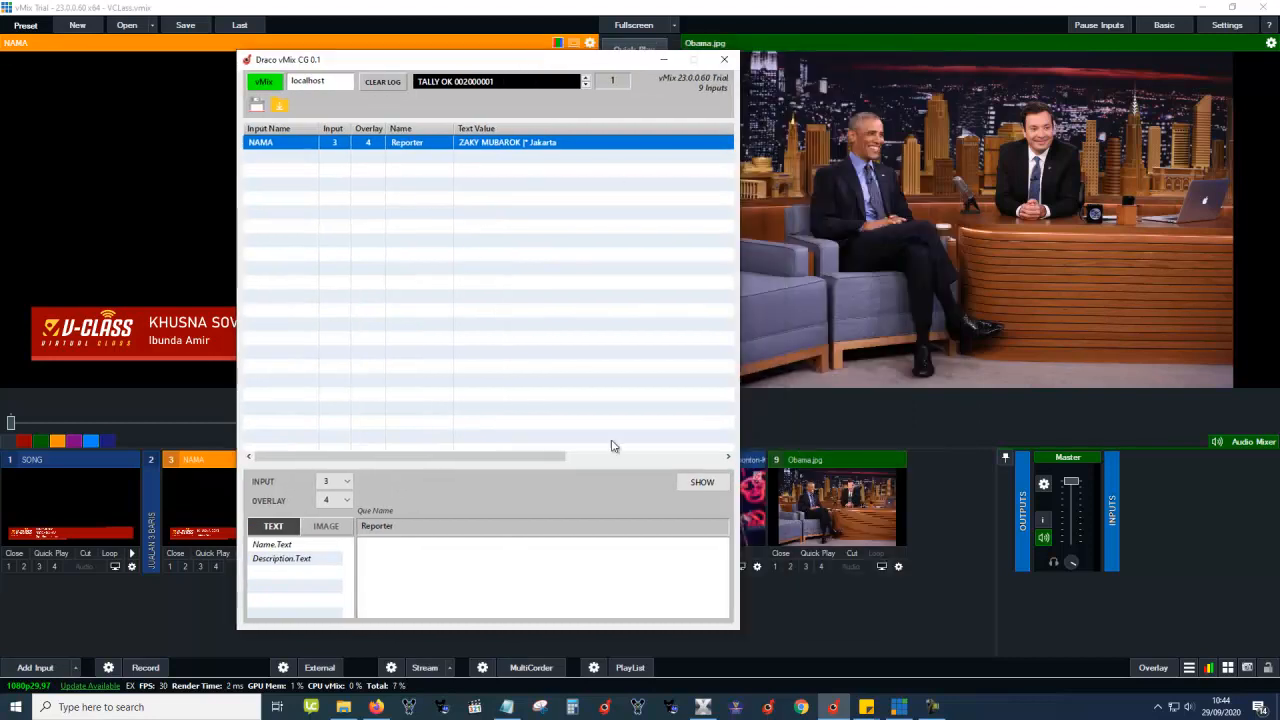
click(703, 483)
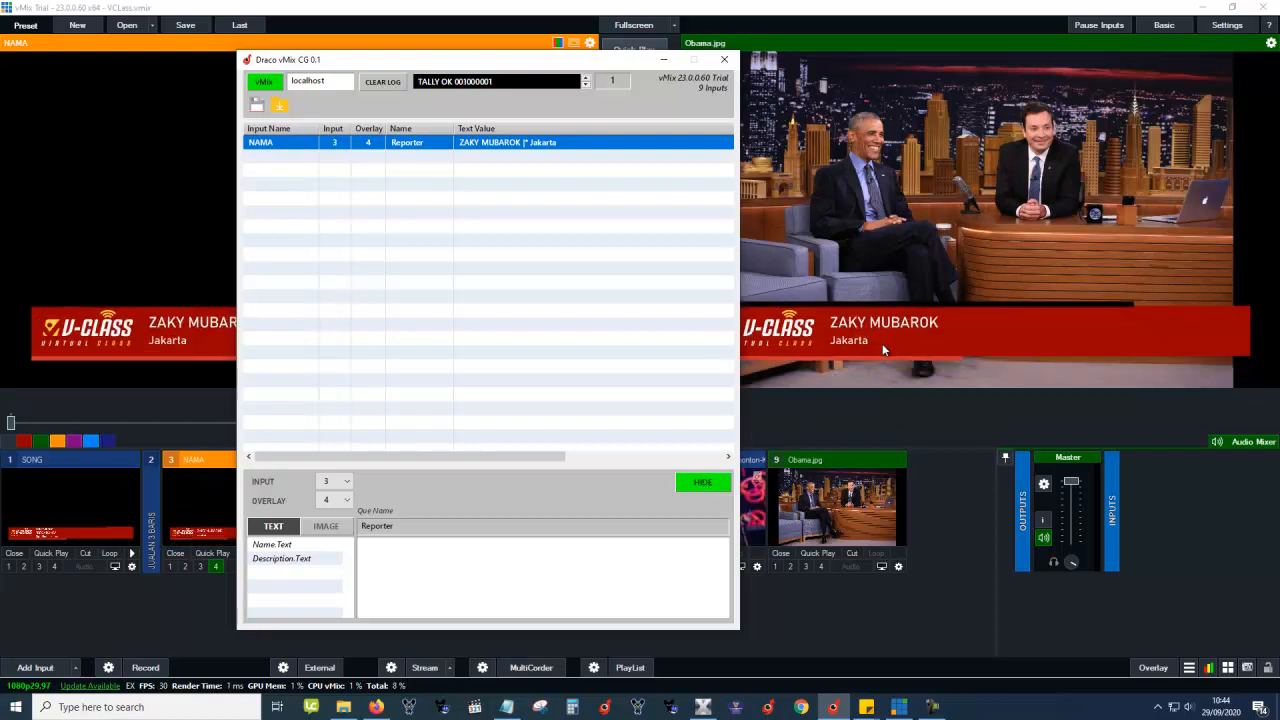
click(704, 486)
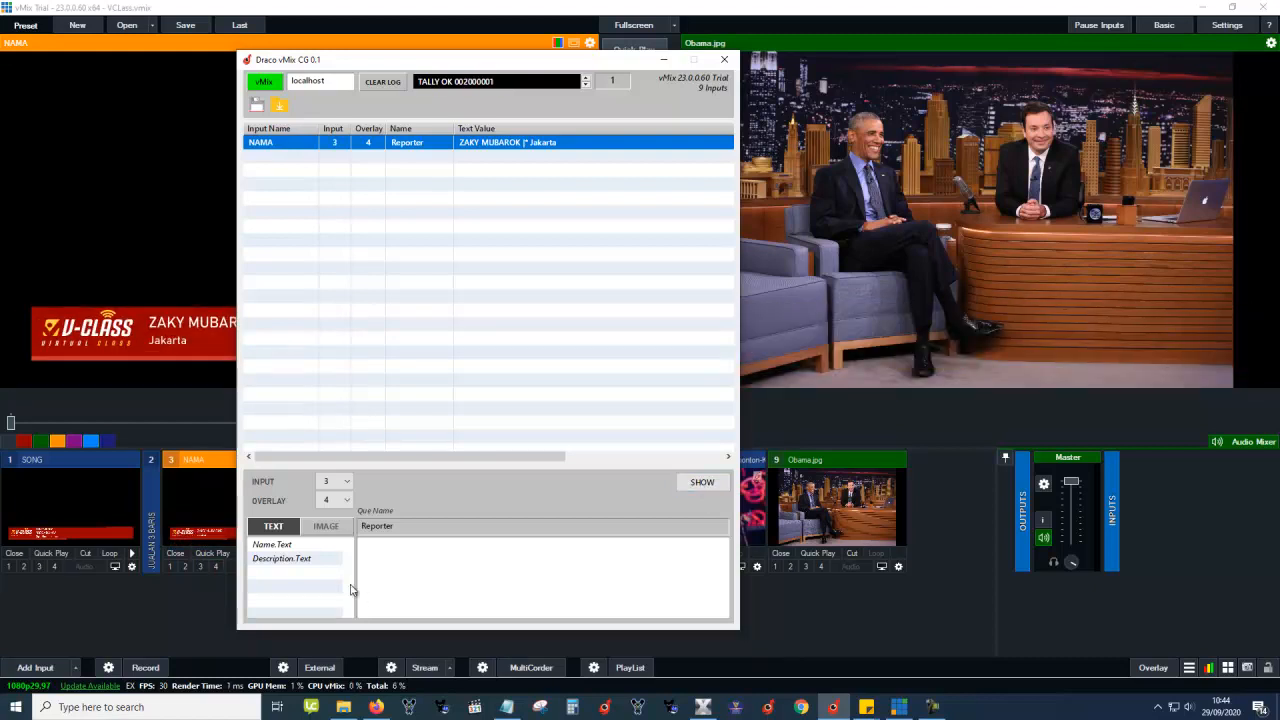
click(335, 533)
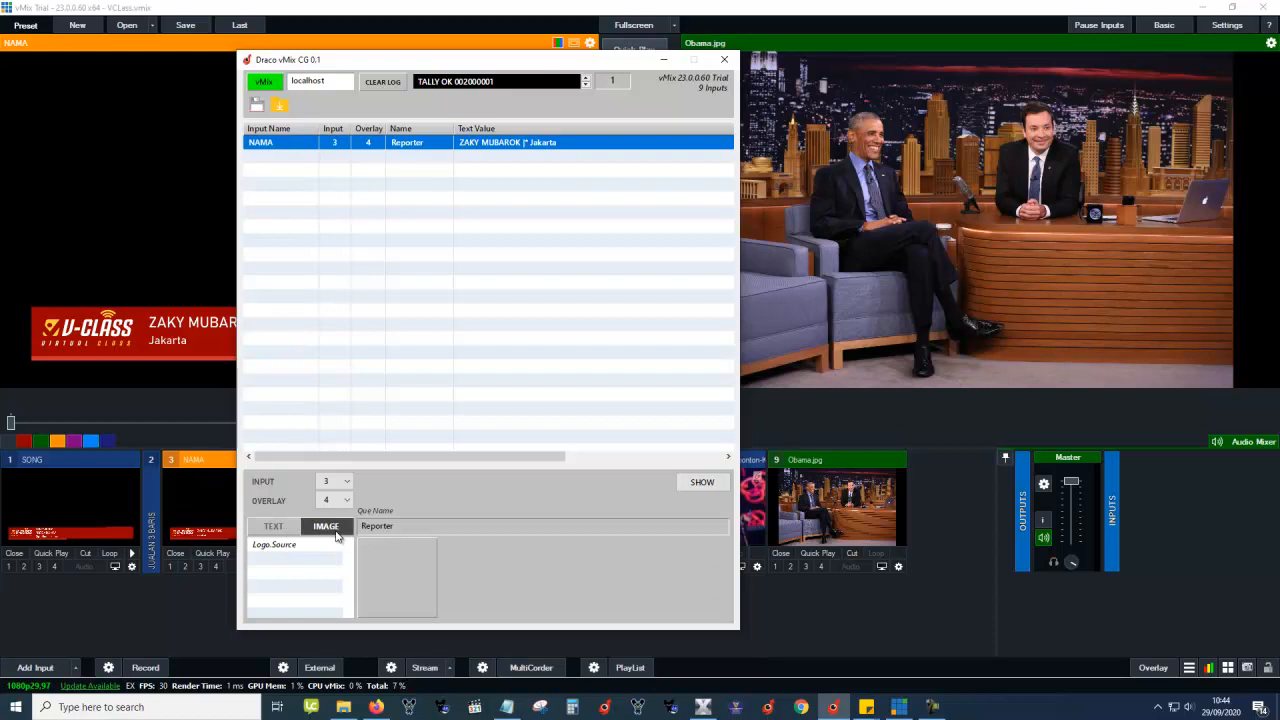
Copy the Reporter cue and paste it into the empty second cue row.
right_click(428, 148)
click(459, 189)
right_click(426, 144)
click(454, 203)
click(412, 158)
right_click(413, 164)
click(445, 219)
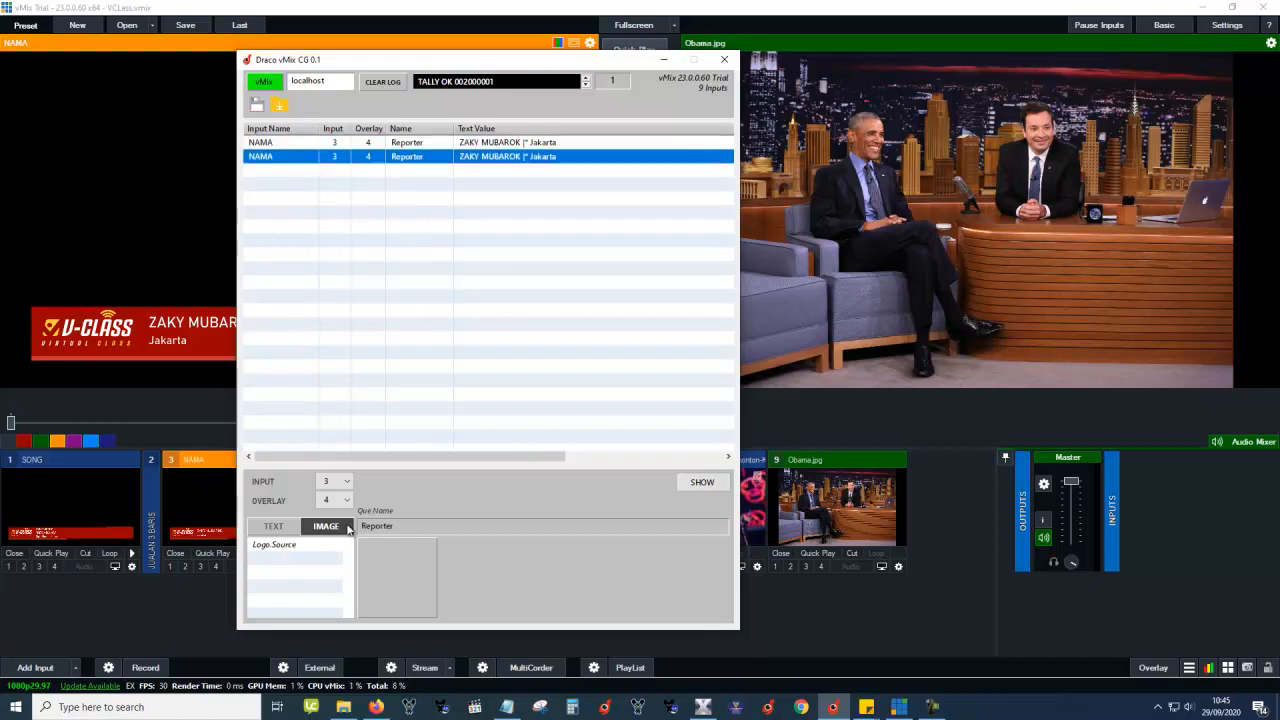
Give the copied cue another person's name and the description Orangtua Siswa.
click(296, 558)
click(294, 550)
drag(427, 546, 237, 523)
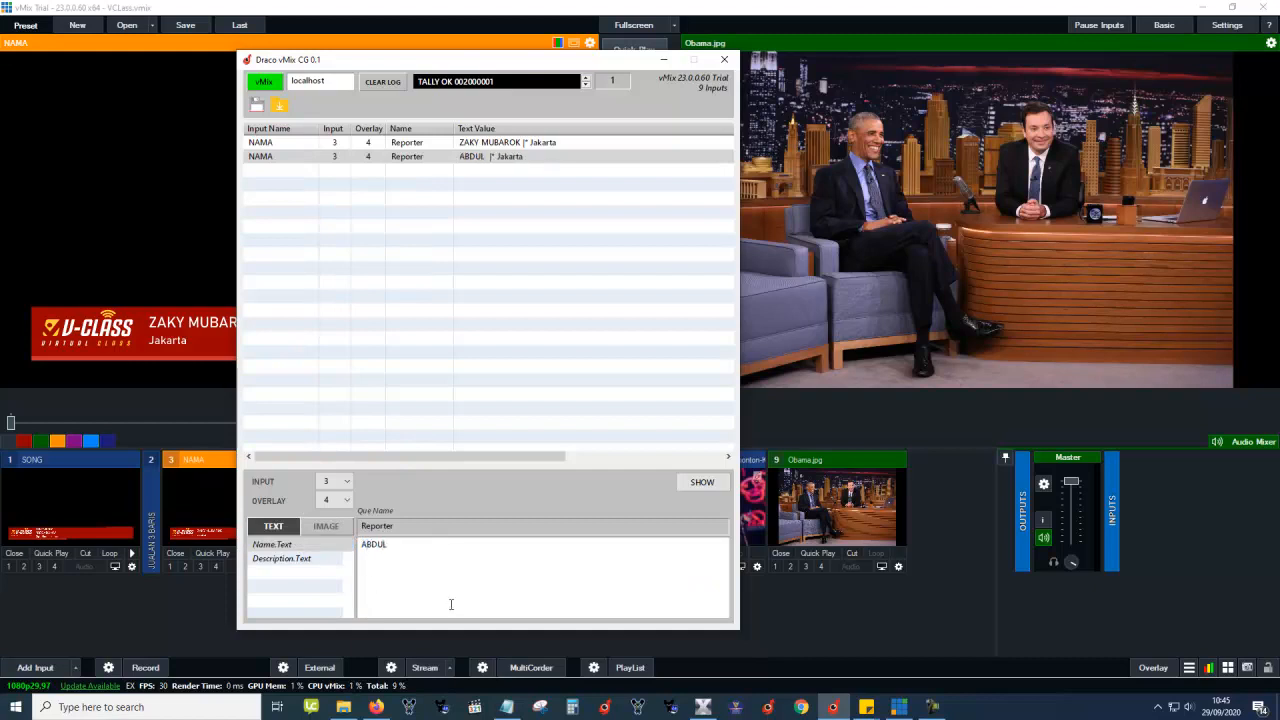
click(326, 567)
drag(469, 545, 240, 545)
text(O)
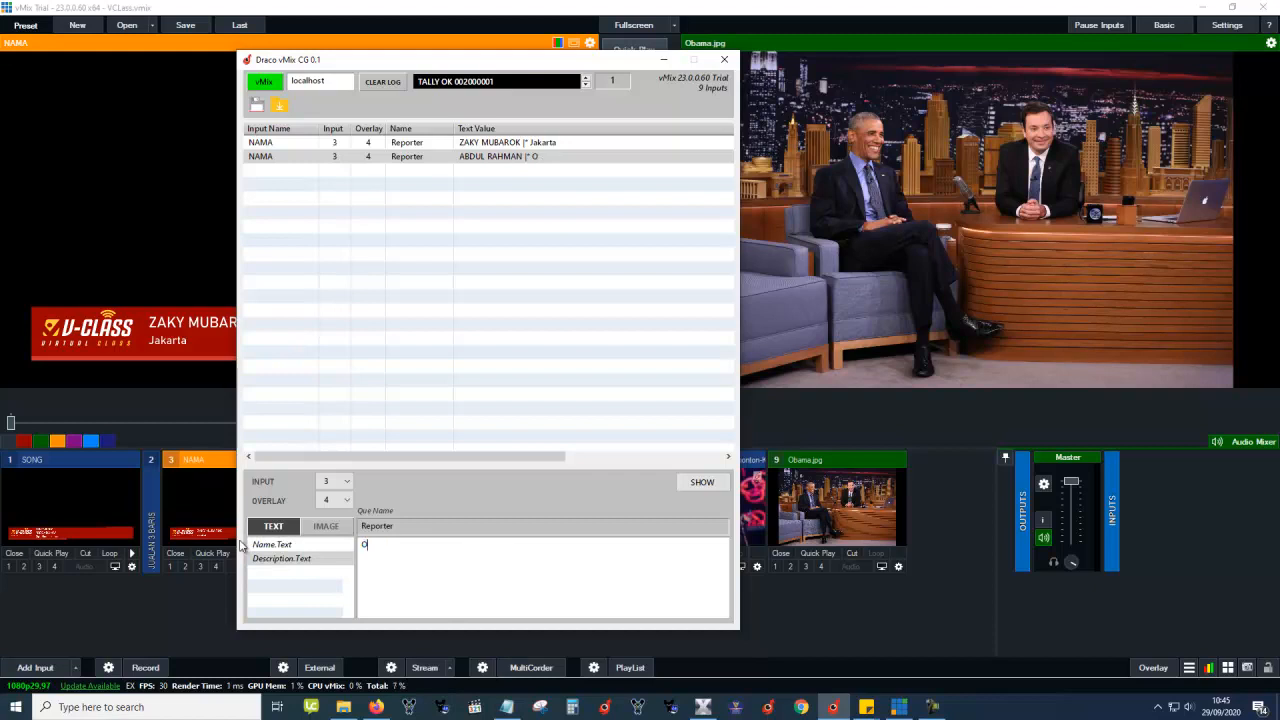
text(rangtua Siswa)
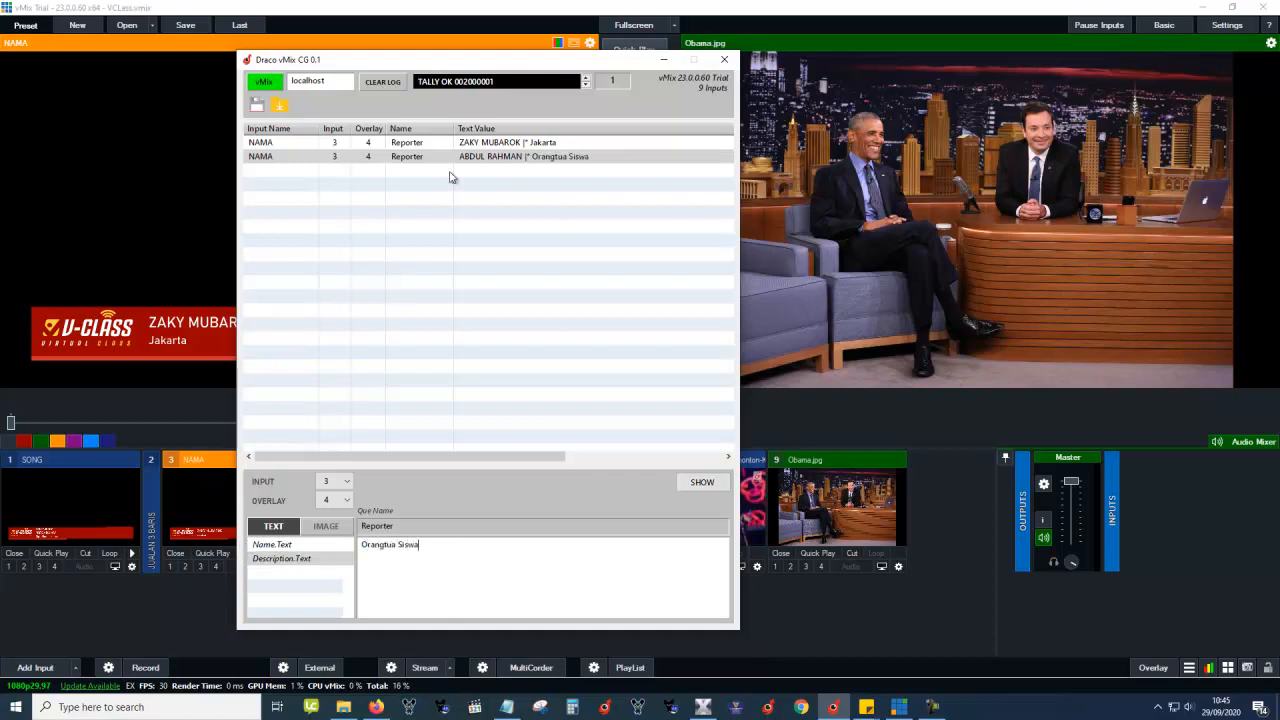
Rename the second cue from Reporter to Ortu.
click(418, 158)
click(420, 528)
drag(420, 528, 270, 508)
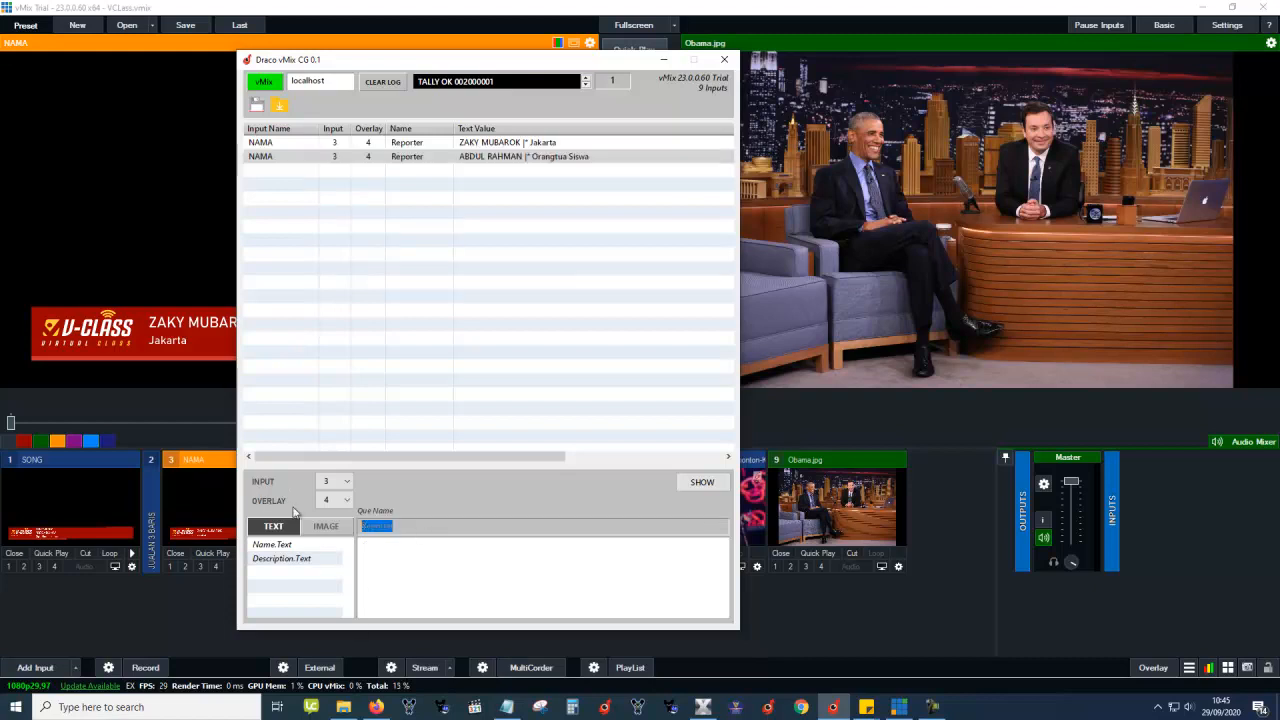
text(O)
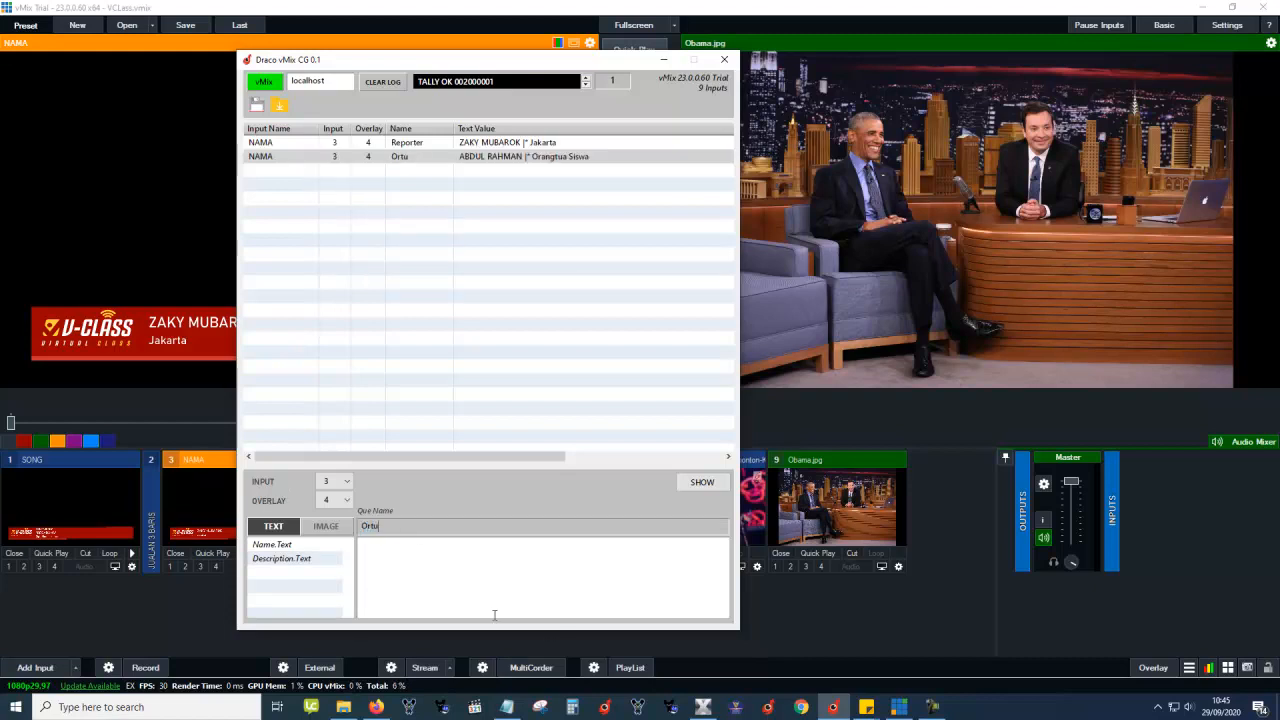
text(rtu)
Set the Ortu cue's Logo.Source to Babel United.png from the vMix Image Team folder.
click(428, 158)
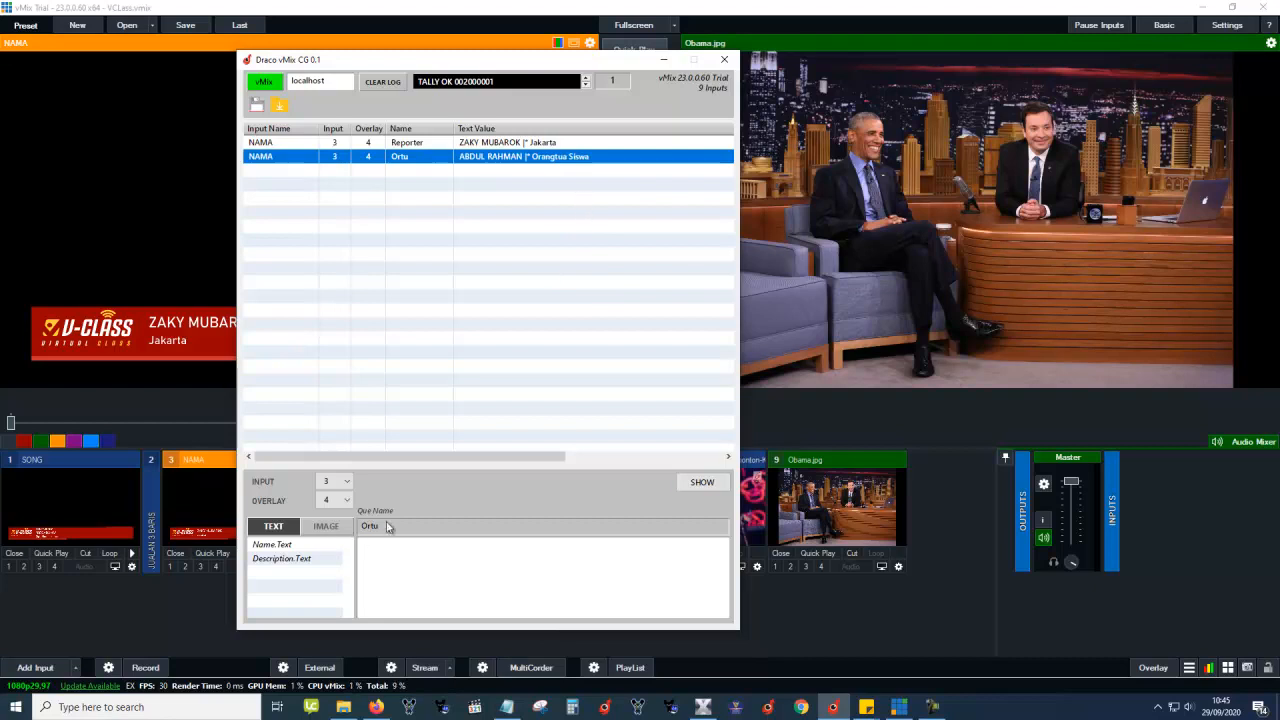
click(328, 527)
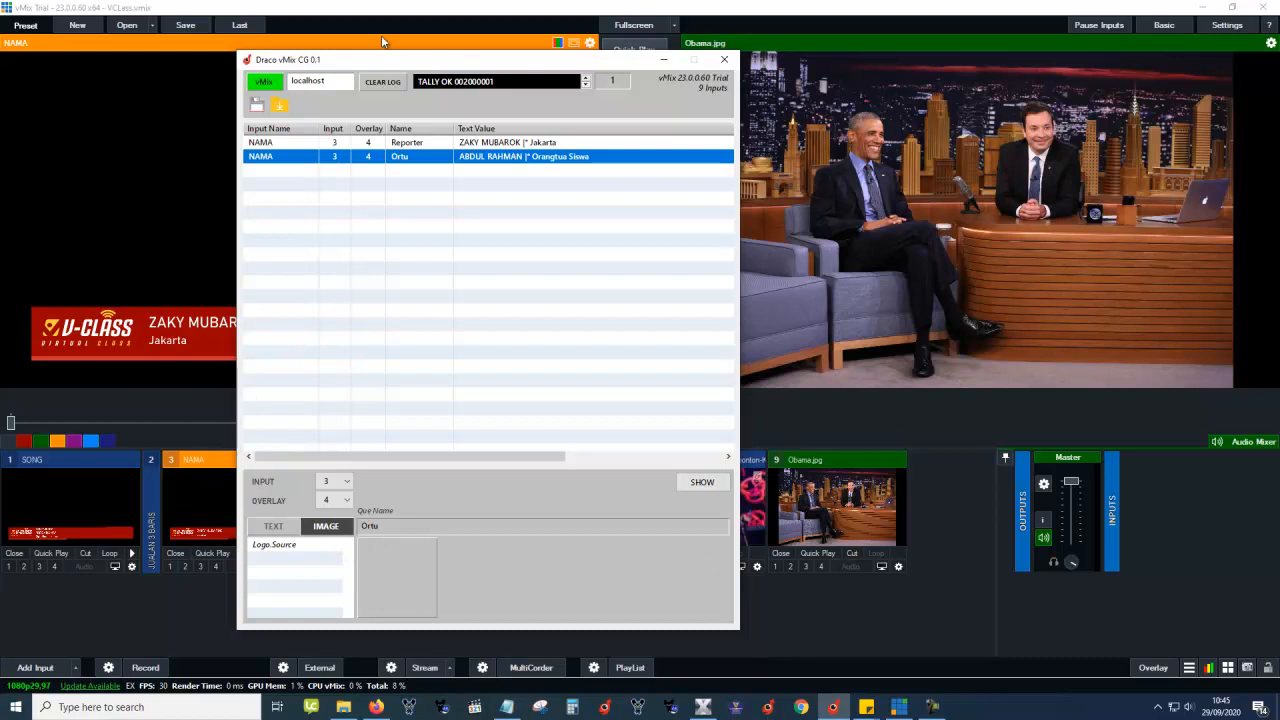
click(346, 28)
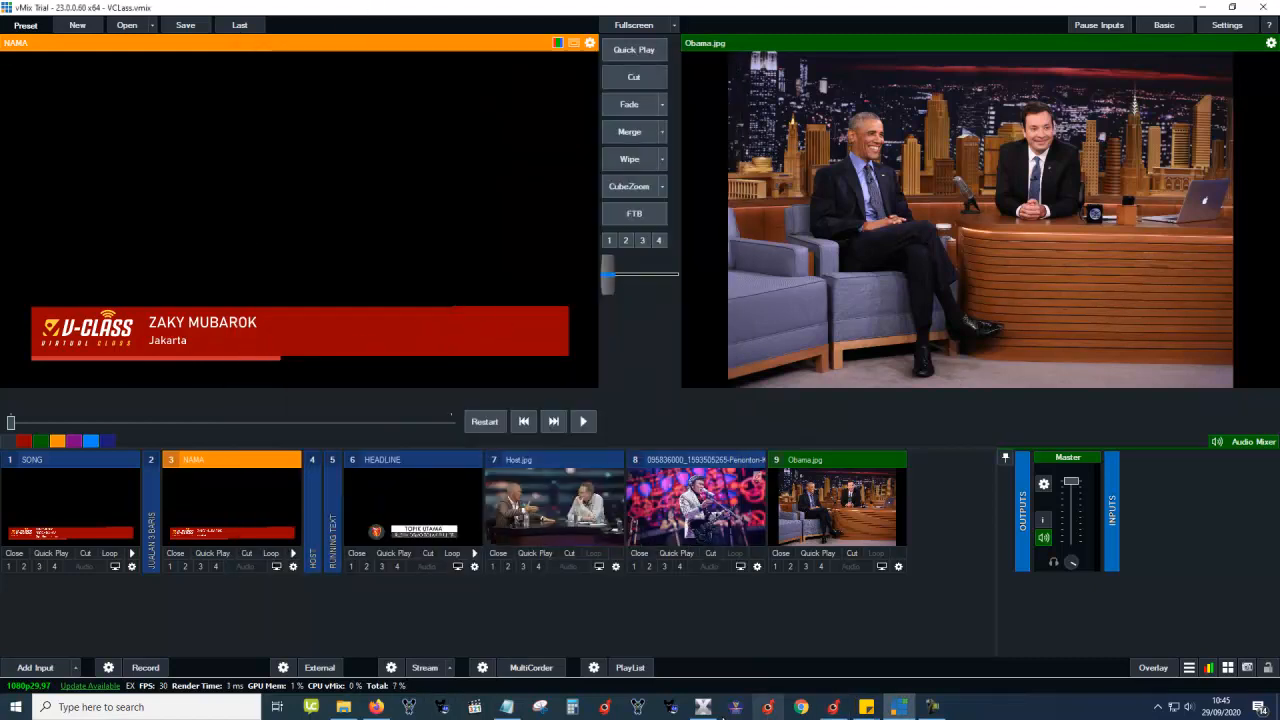
click(833, 707)
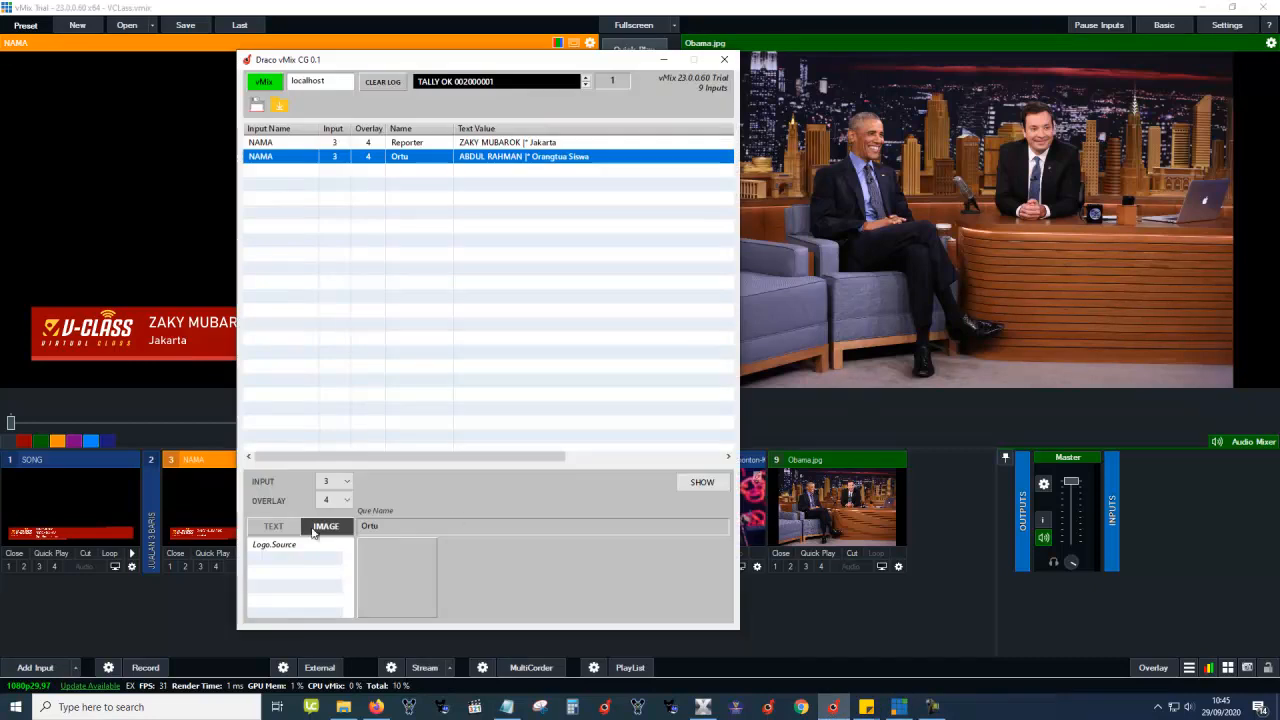
click(284, 547)
click(398, 578)
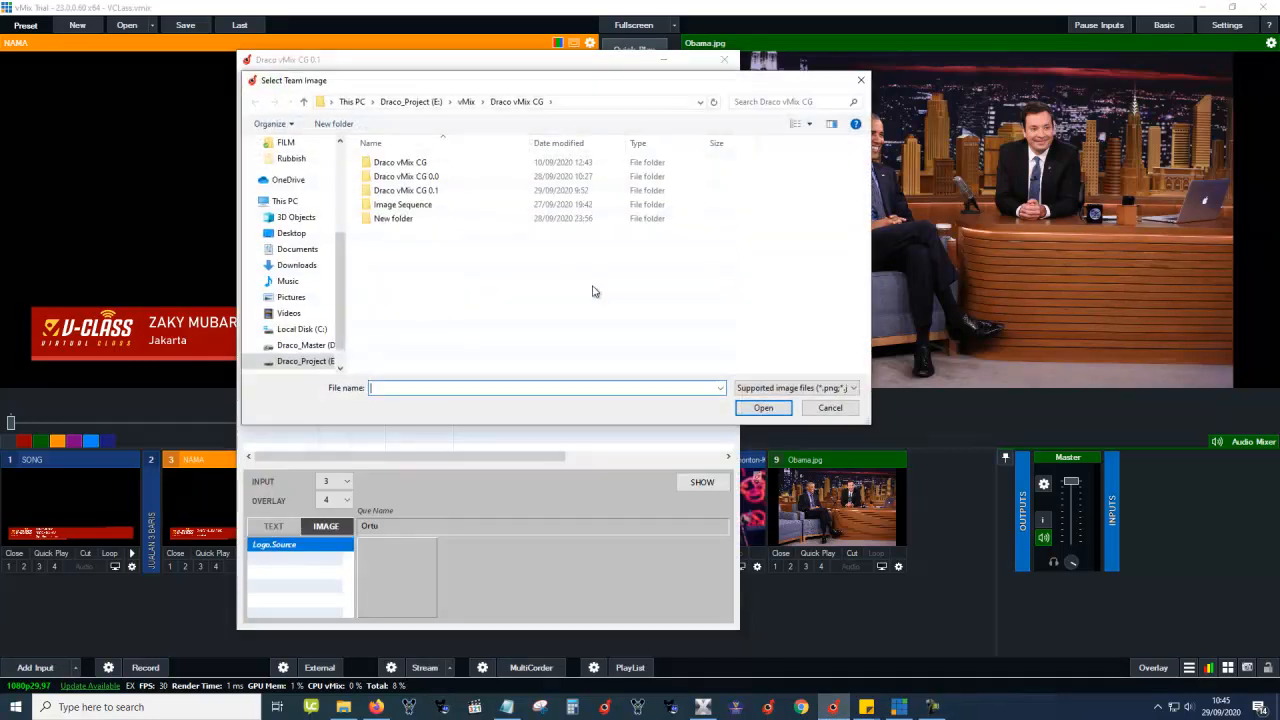
click(466, 102)
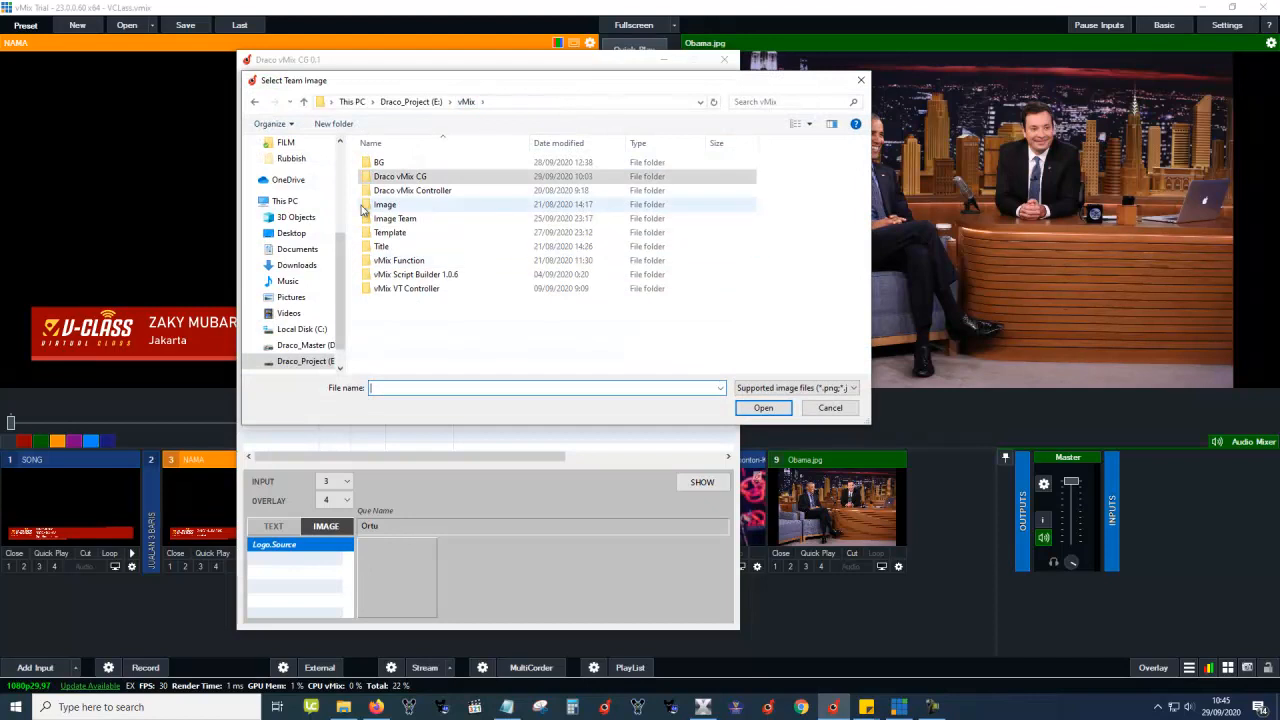
double_click(410, 220)
click(390, 175)
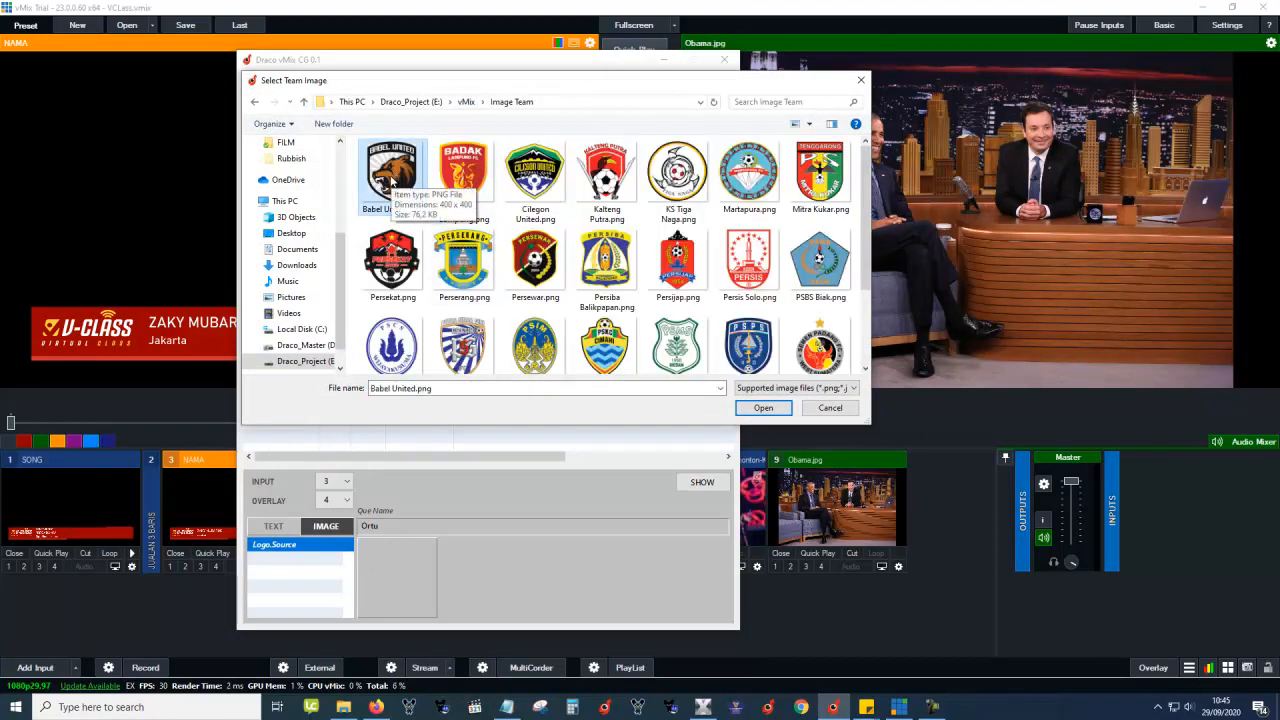
double_click(393, 178)
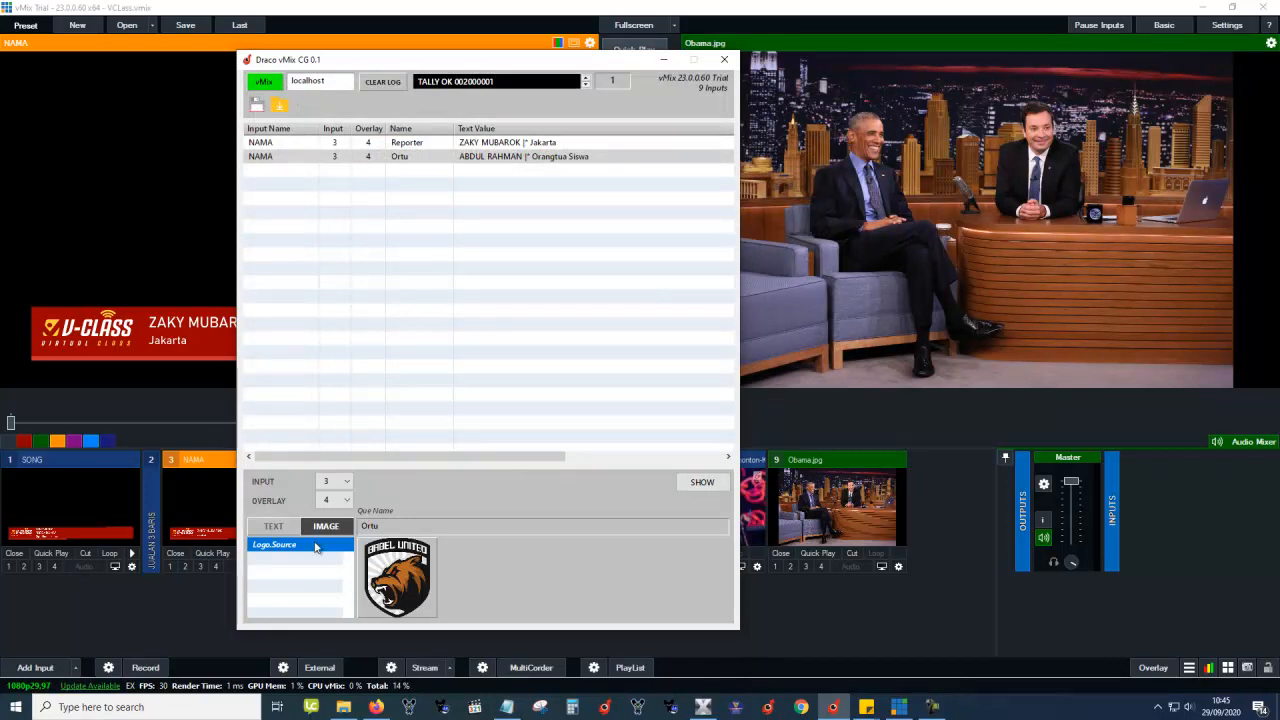
click(438, 158)
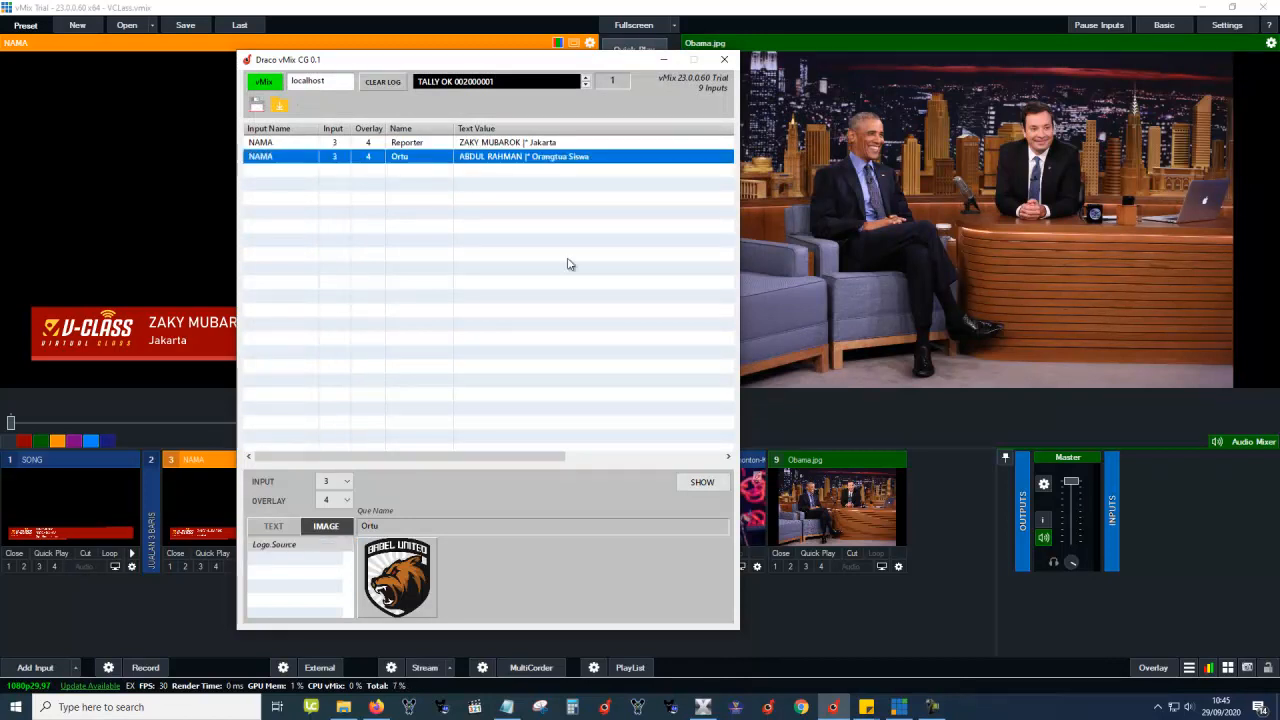
Air the Ortu lower third, then the Reporter lower third, taking each off again.
click(702, 482)
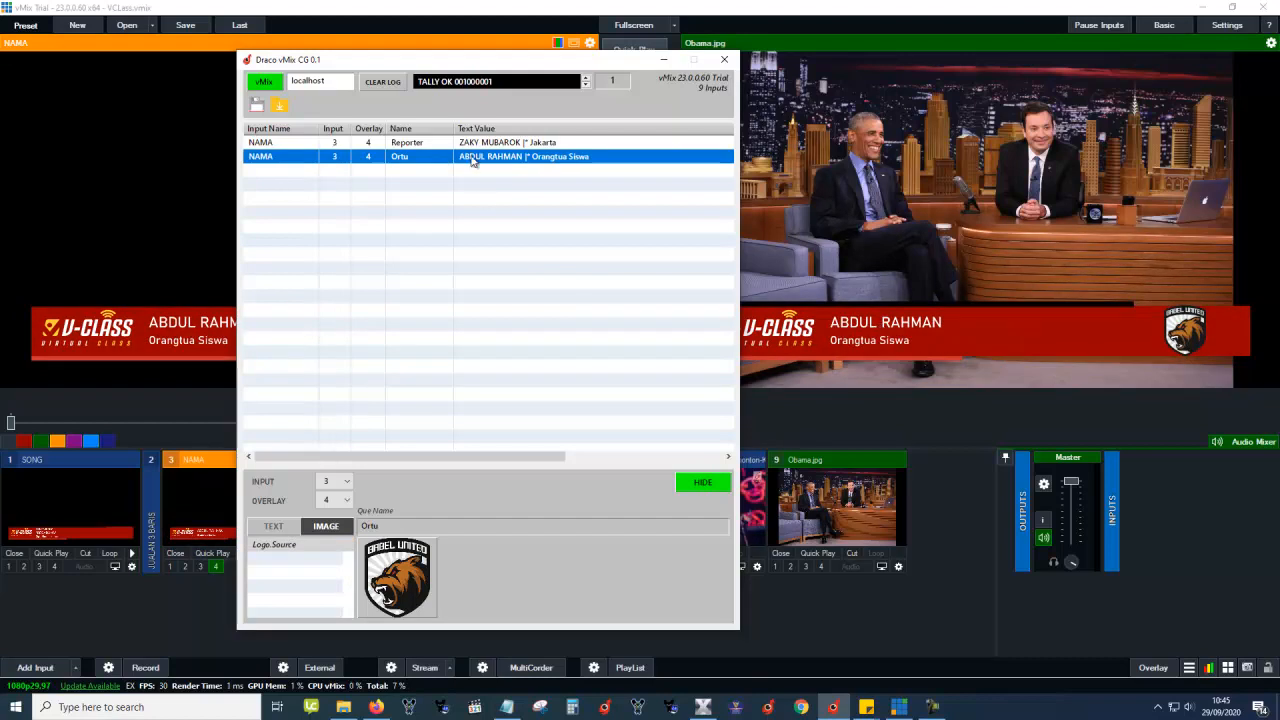
double_click(474, 157)
click(475, 146)
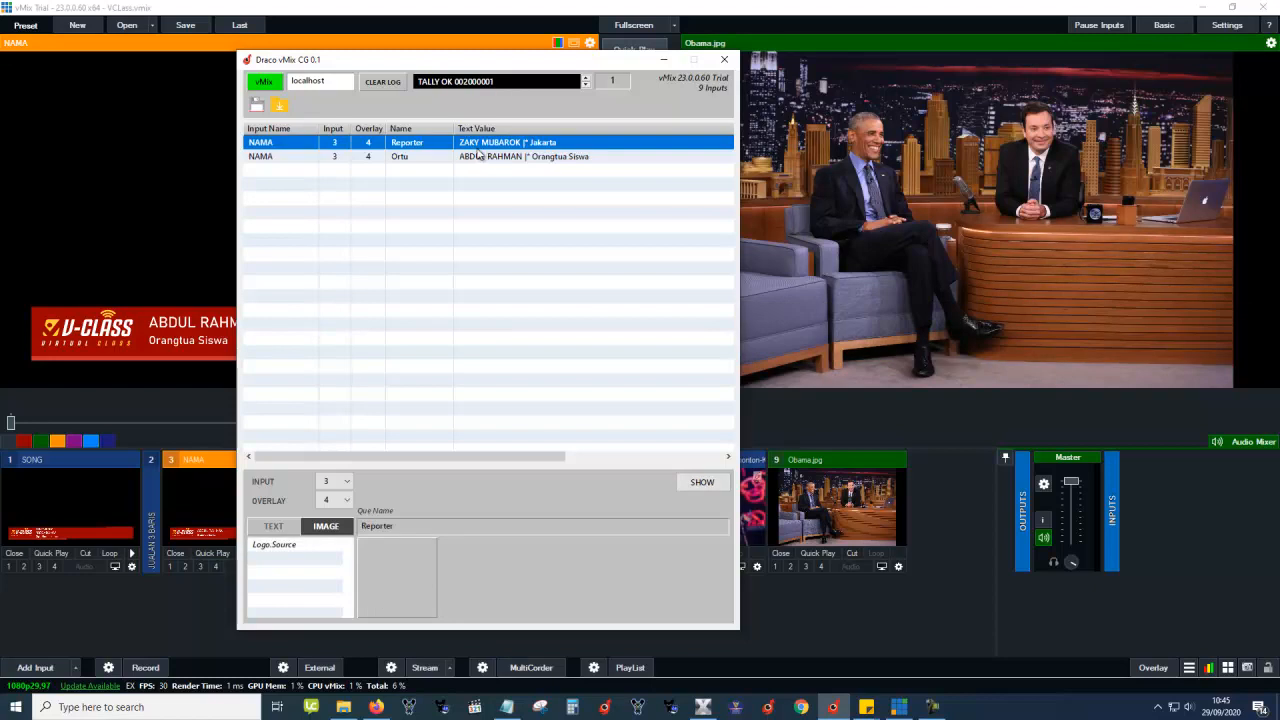
double_click(479, 150)
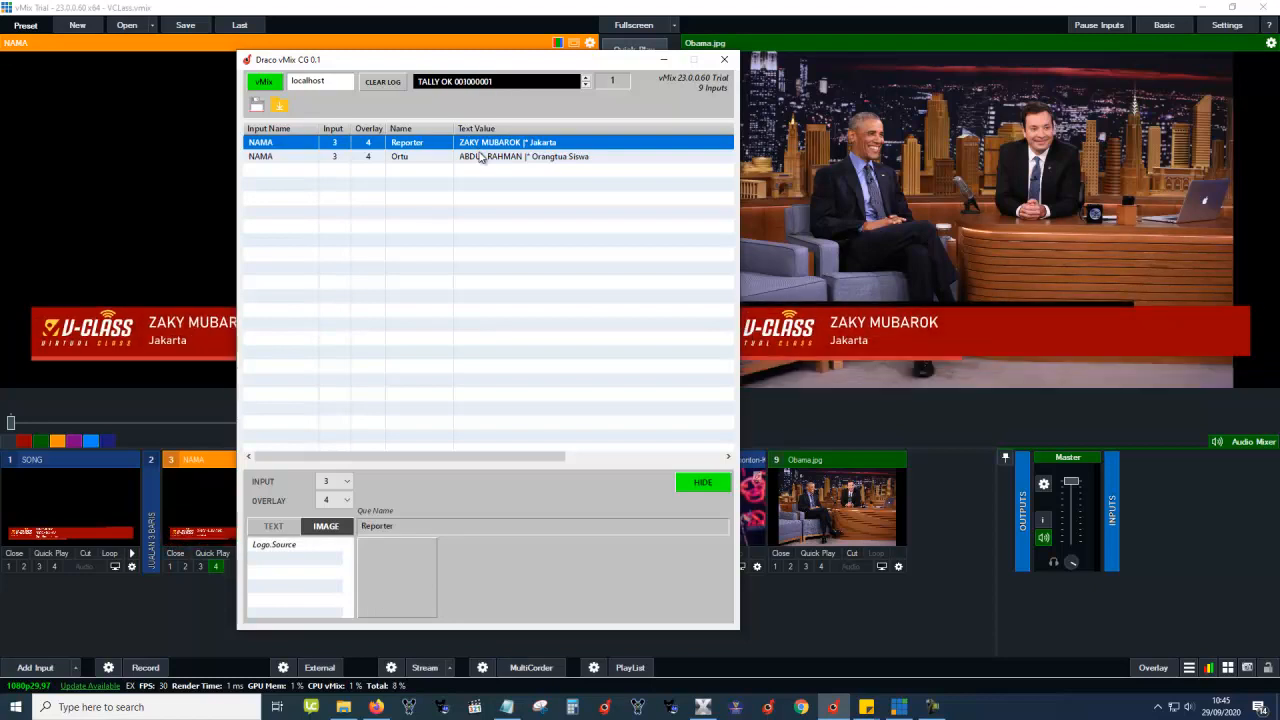
double_click(480, 157)
click(466, 148)
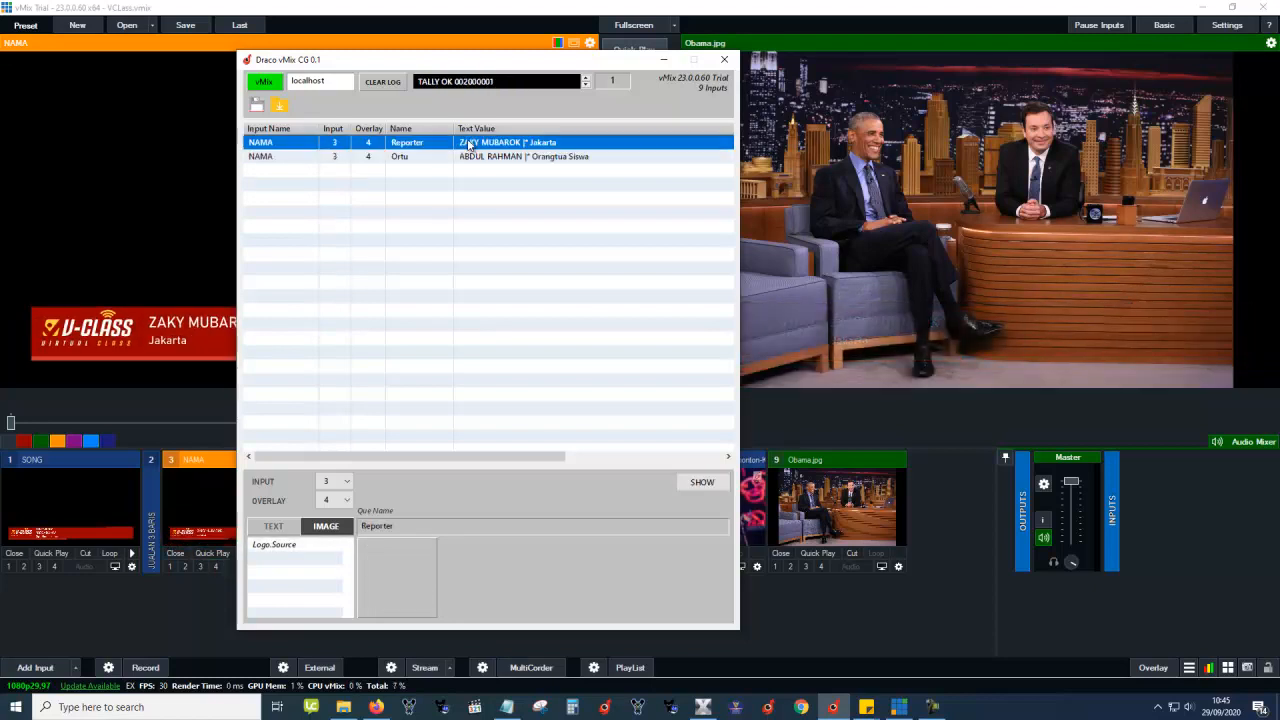
click(466, 158)
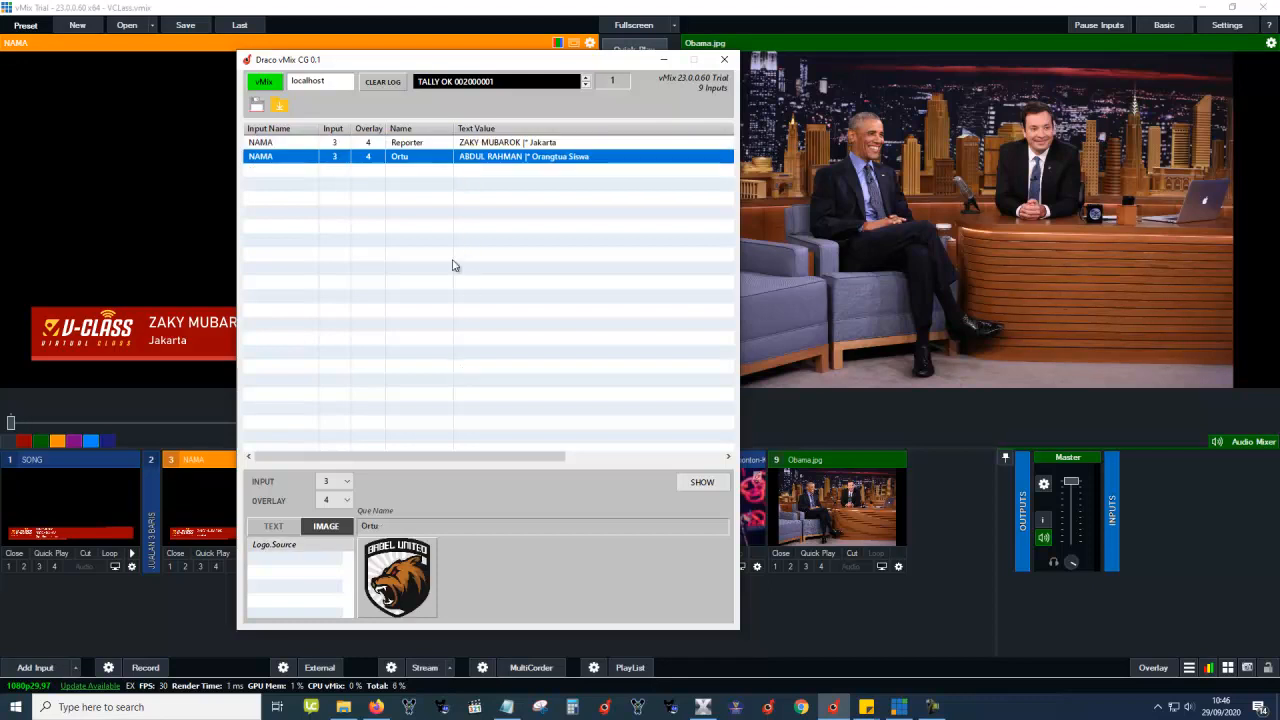
Select the Reporter cue and step through the cue list rows.
click(435, 147)
key(Down)
key(Down)
key(Down)
key(Down)
key(Down)
key(Down)
key(Down)
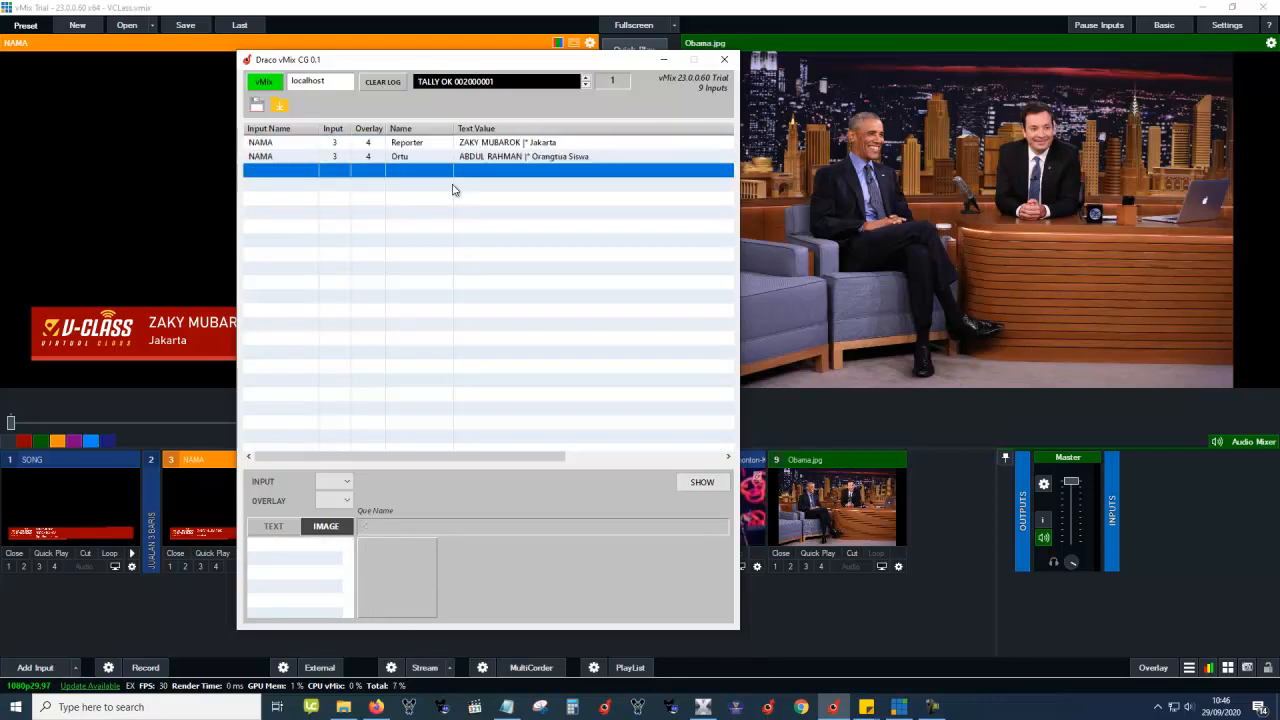
key(Up)
key(Up)
key(Up)
key(Up)
key(Up)
click(346, 147)
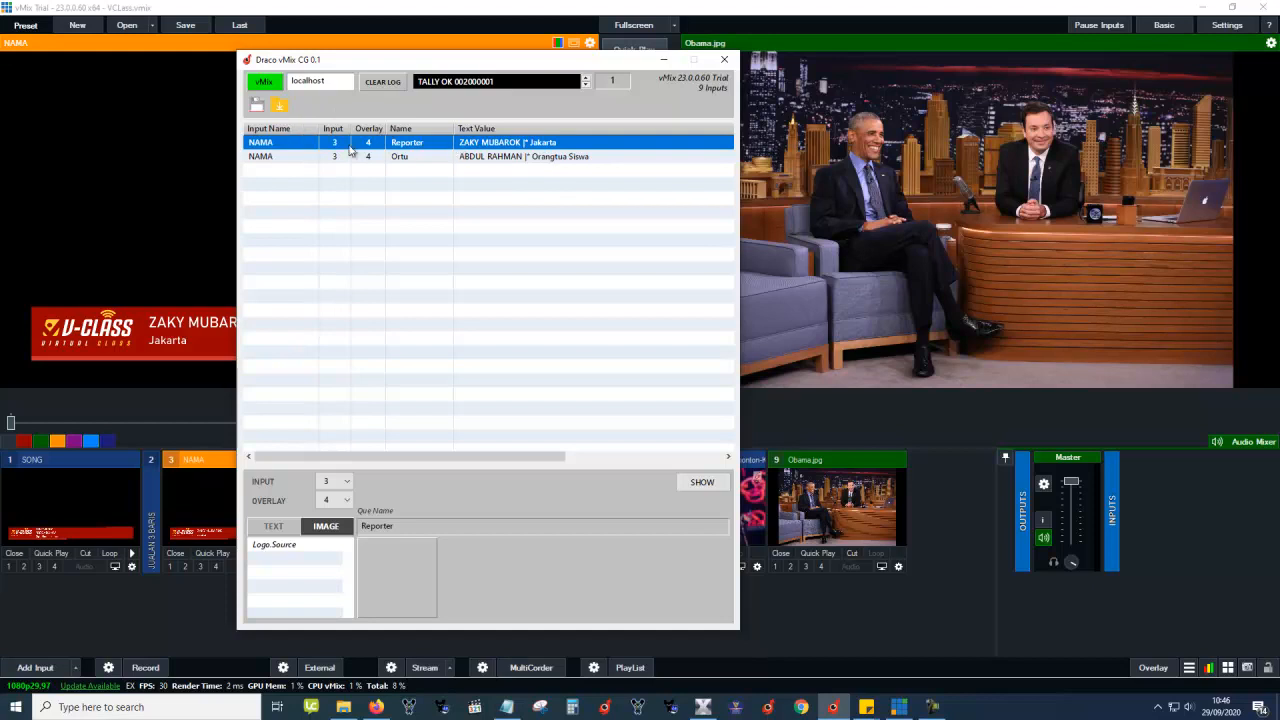
Load Selebrita.xml from E:\vMix\Draco vMix CG as the new rundown.
click(280, 105)
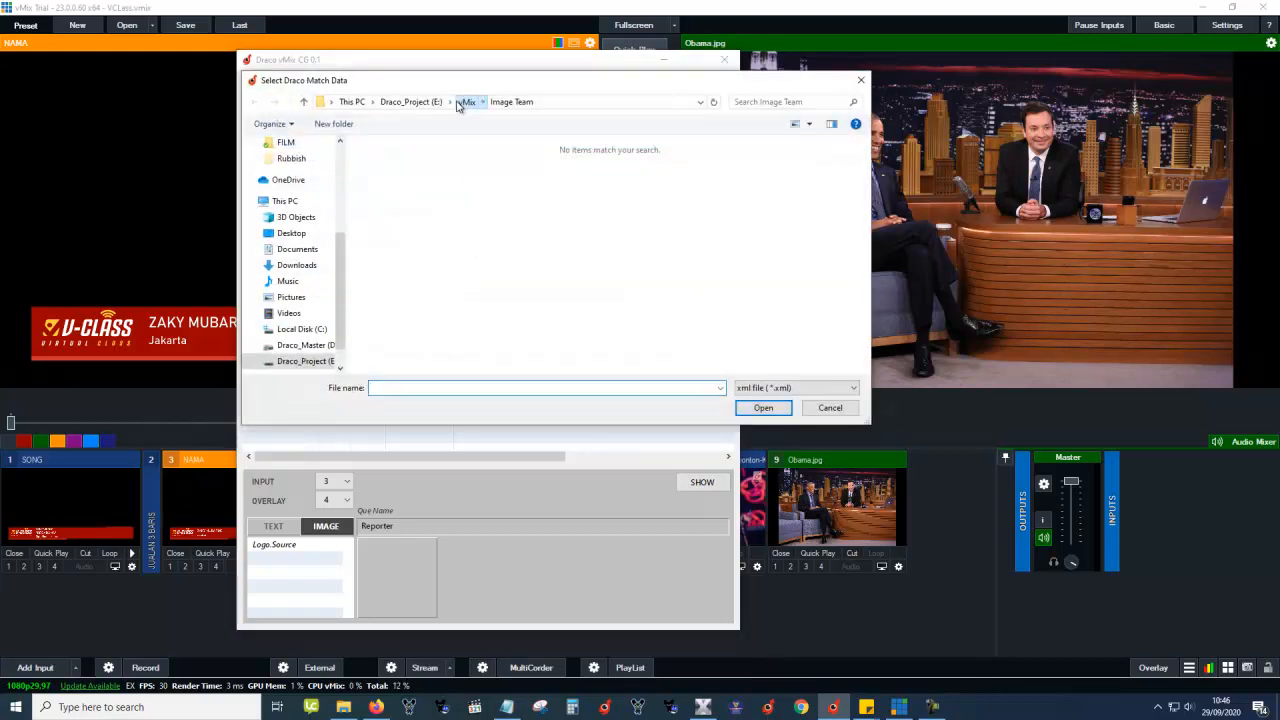
click(466, 101)
double_click(400, 176)
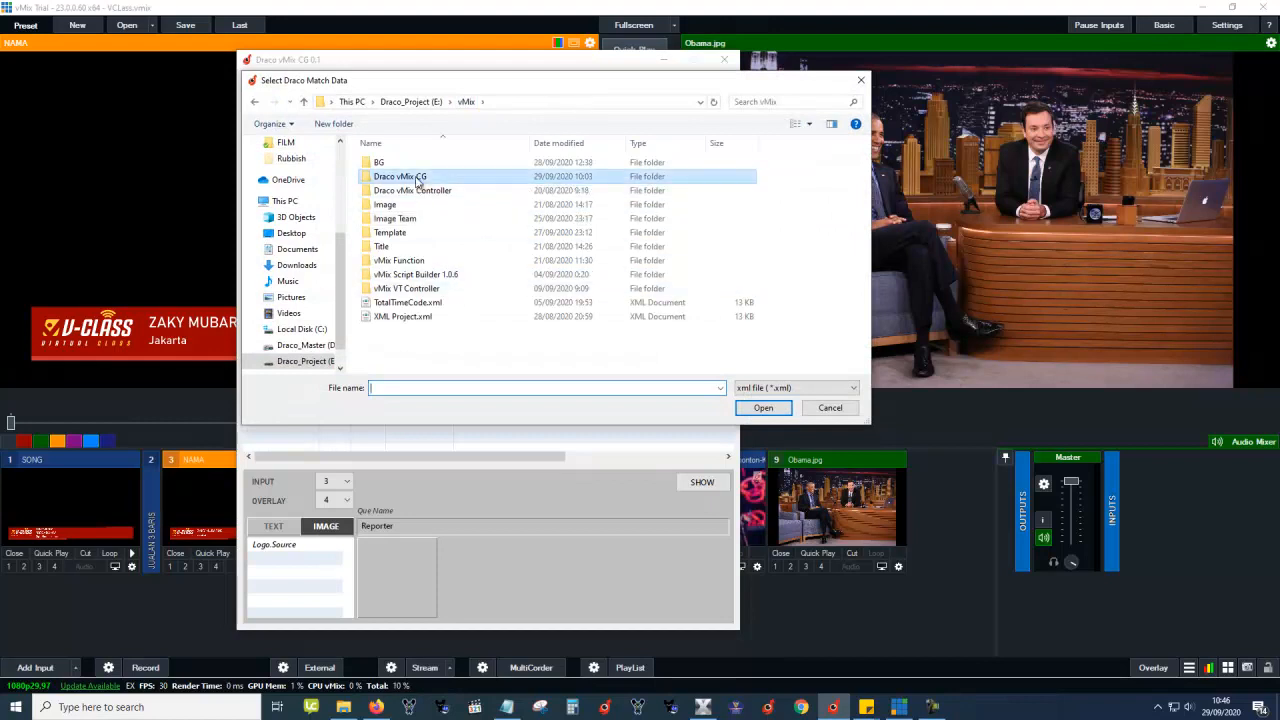
click(403, 232)
double_click(410, 248)
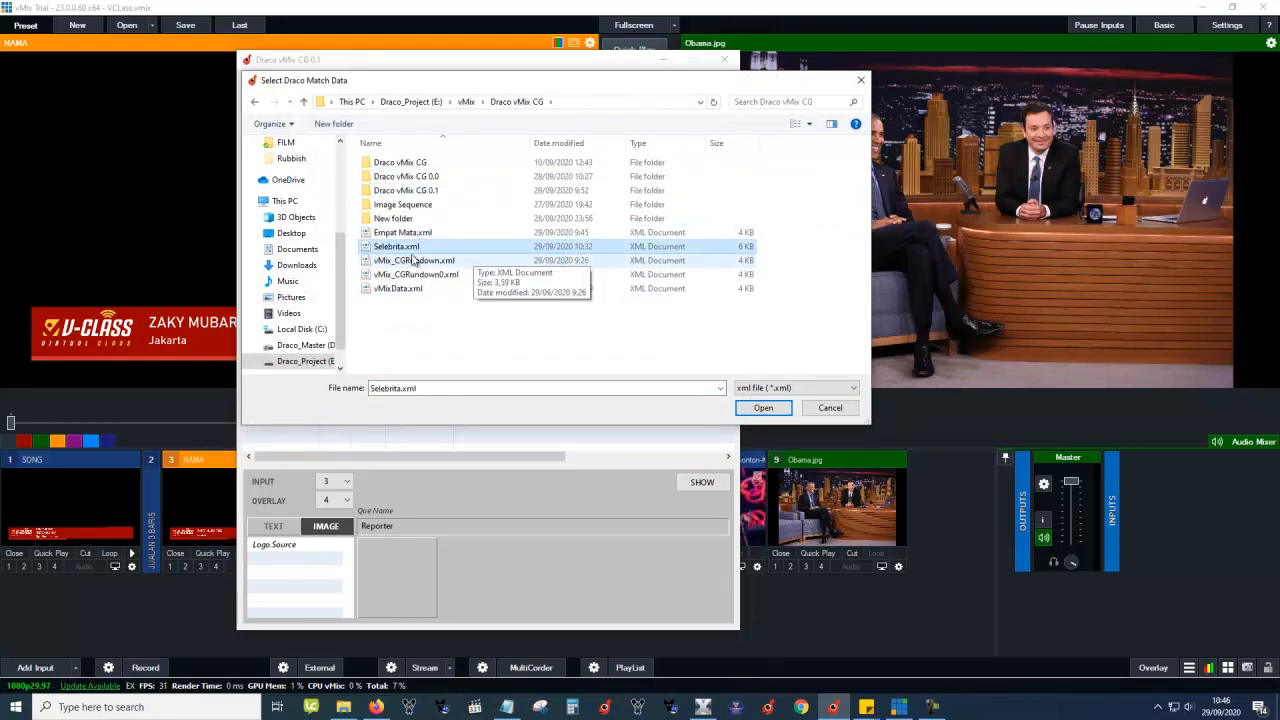
click(428, 186)
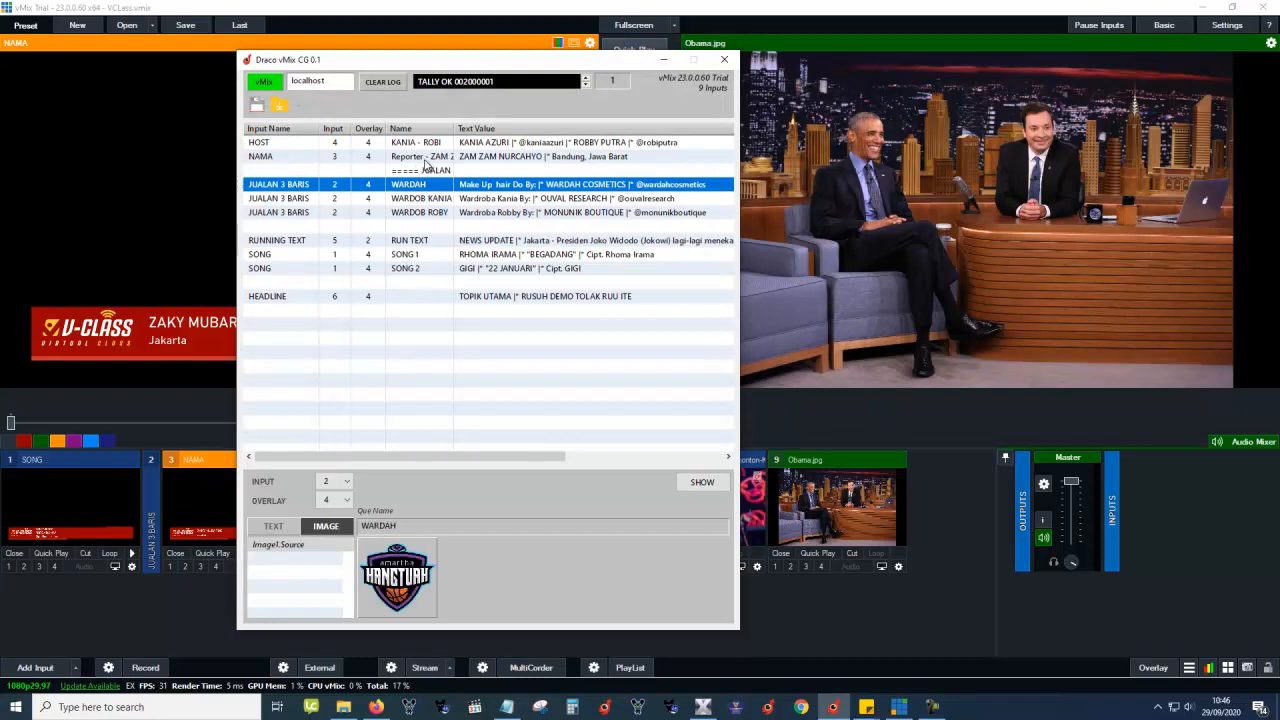
Step through the HOST, SONG 2 and WARDOB KANIA cues down to RUNNING TEXT (input 5, overlay 2).
click(428, 146)
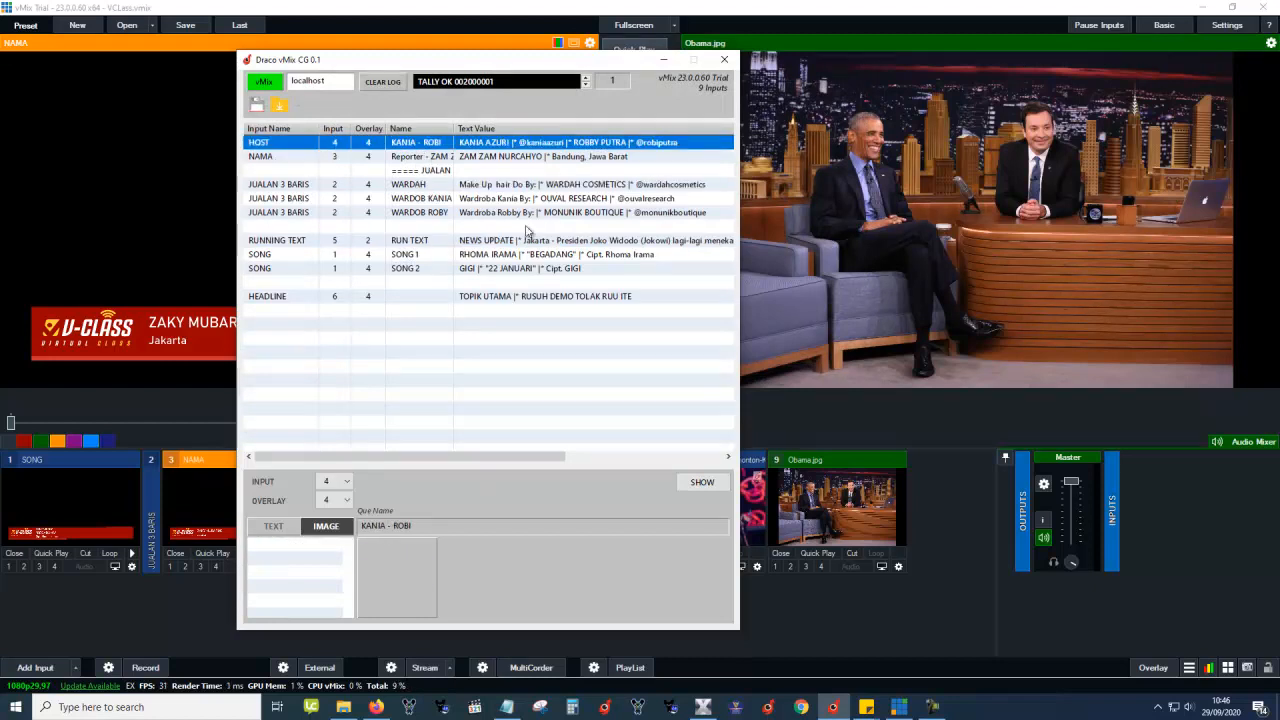
key(Down)
key(Down)
key(Down)
key(Down)
key(Down)
key(Down)
key(Down)
key(Down)
key(Down)
key(Down)
key(Up)
key(Up)
key(Up)
key(Up)
key(Up)
key(Up)
key(Up)
key(Up)
key(Up)
key(Up)
key(Down)
key(Down)
key(Down)
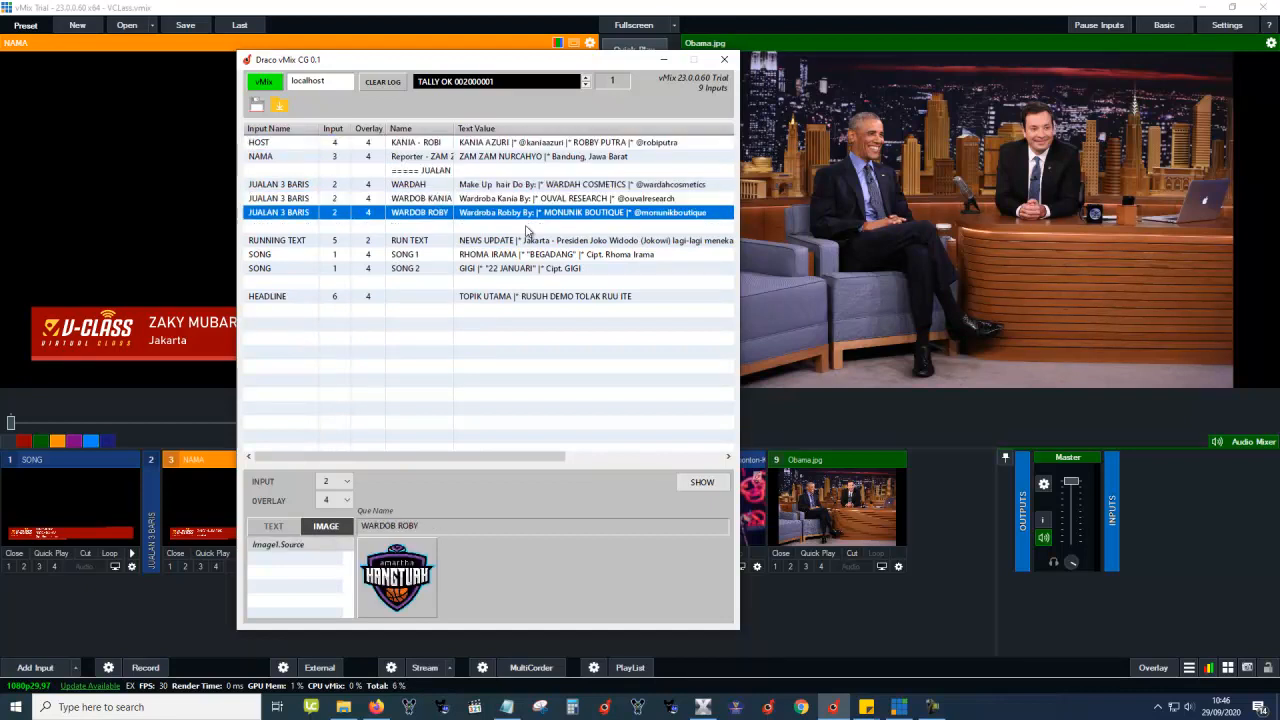
key(Down)
key(Down)
key(Down)
key(Up)
key(Up)
key(Up)
key(Up)
key(Up)
key(Up)
key(Down)
key(Down)
key(Down)
key(Down)
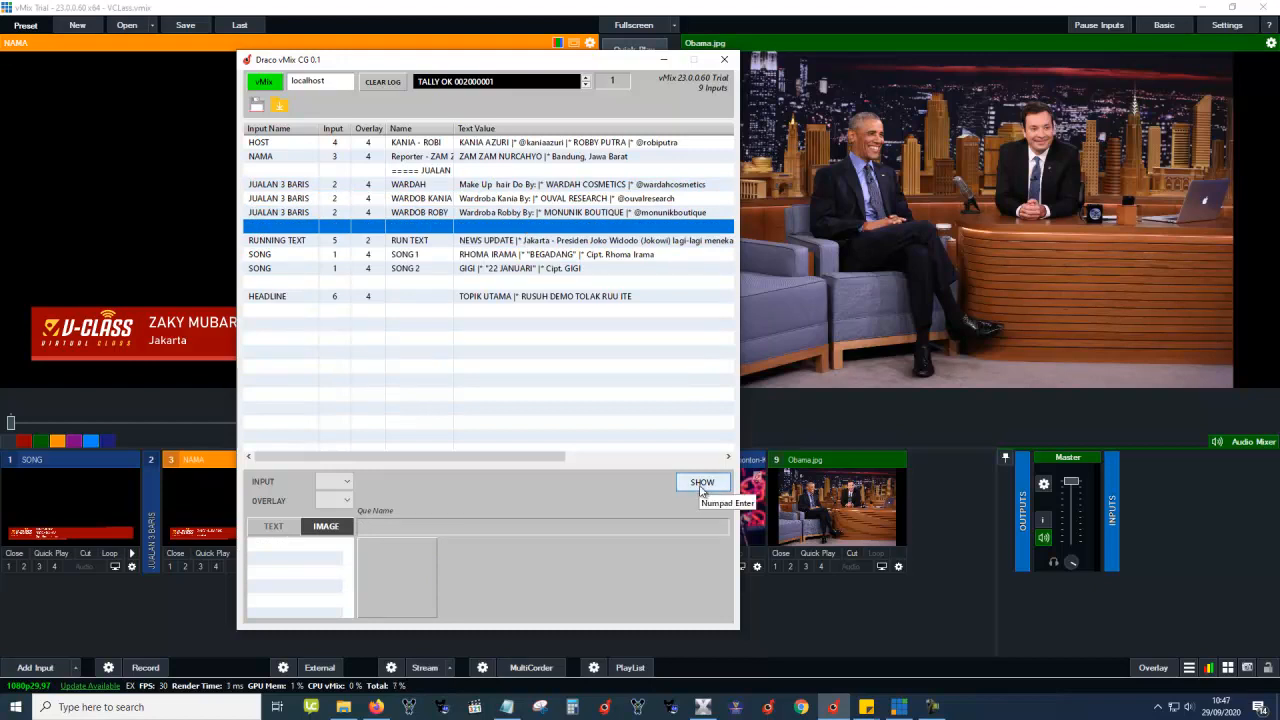
click(578, 200)
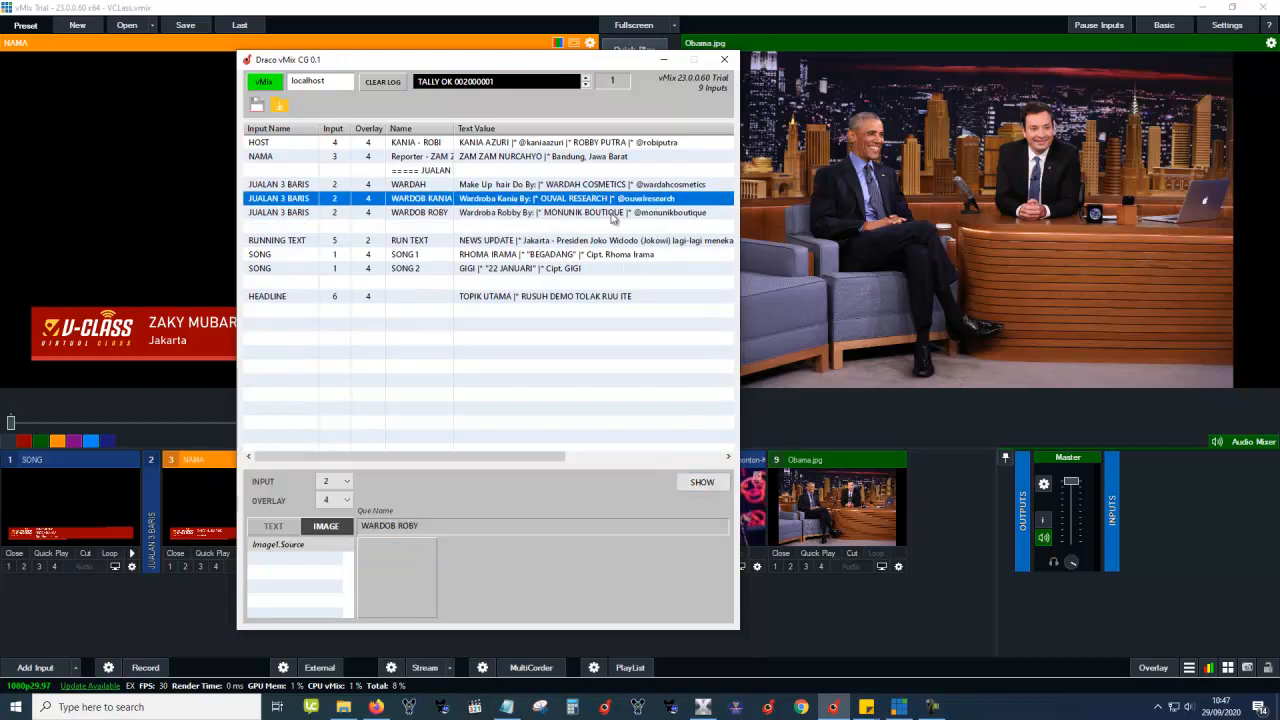
key(Down)
key(Down)
key(Down)
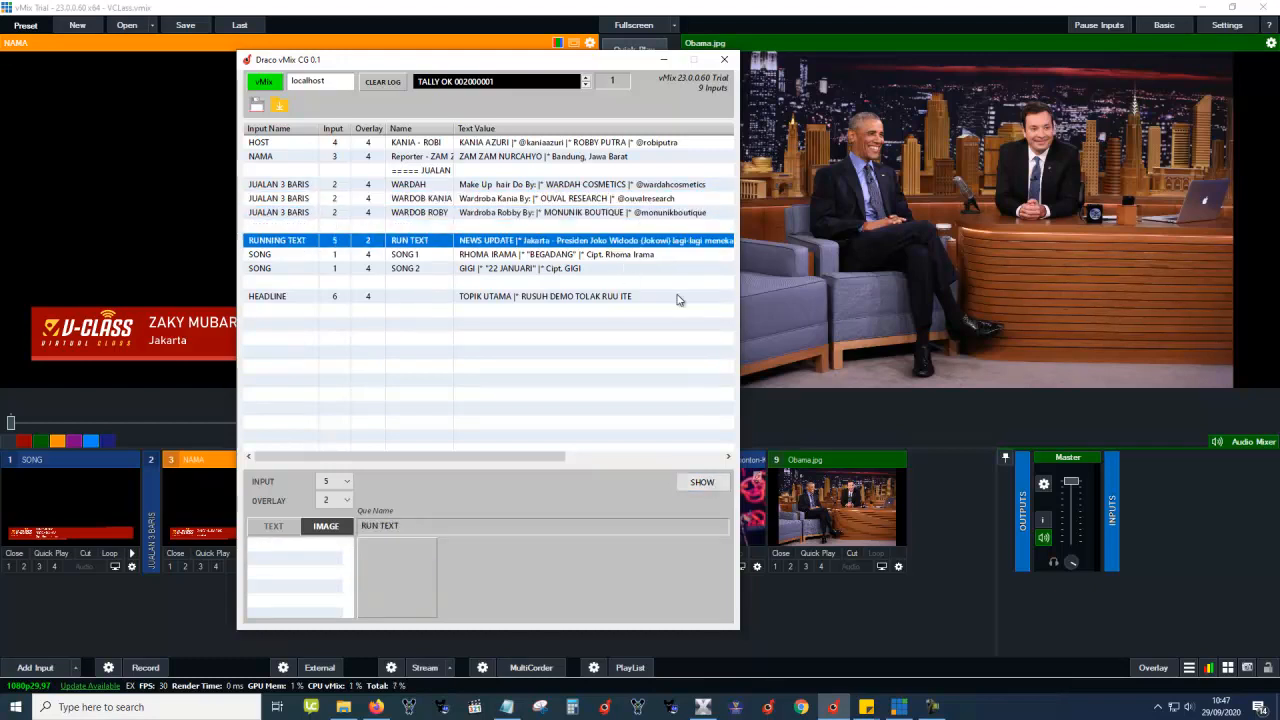
Air and clear the running-text ticker, then air and clear the HOST lower third.
key(KP_Enter)
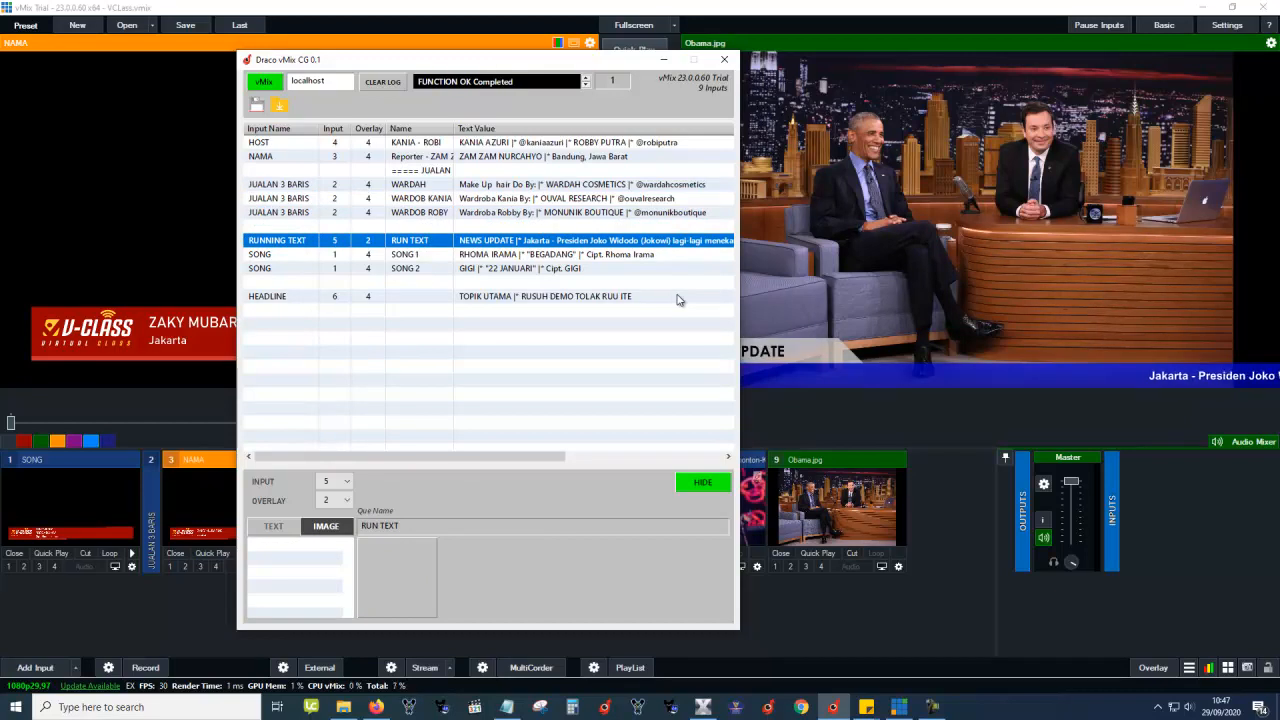
key(KP_Enter)
key(Up)
key(Up)
key(Up)
key(Up)
key(Up)
key(Up)
key(Up)
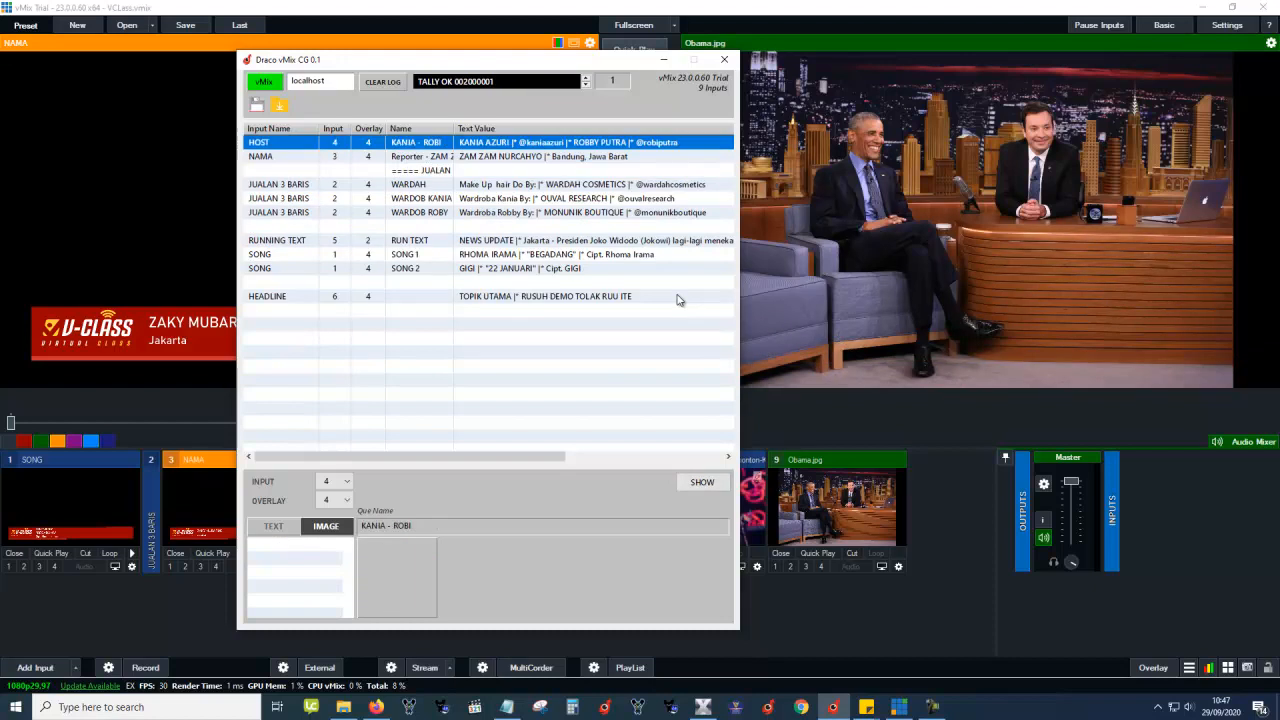
key(KP_Enter)
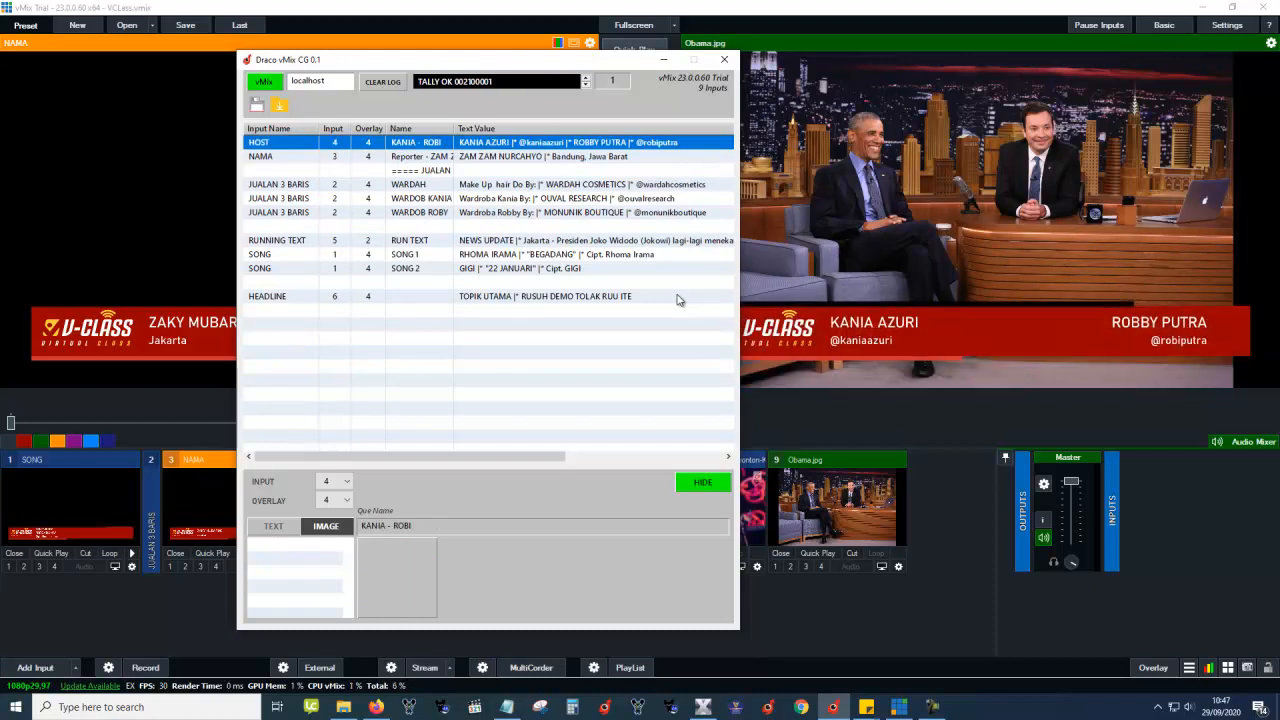
key(KP_Enter)
Air and clear the TOPIK UTAMA headline, then reselect the WARDOB KANIA, NAMA and HOST cues.
click(578, 300)
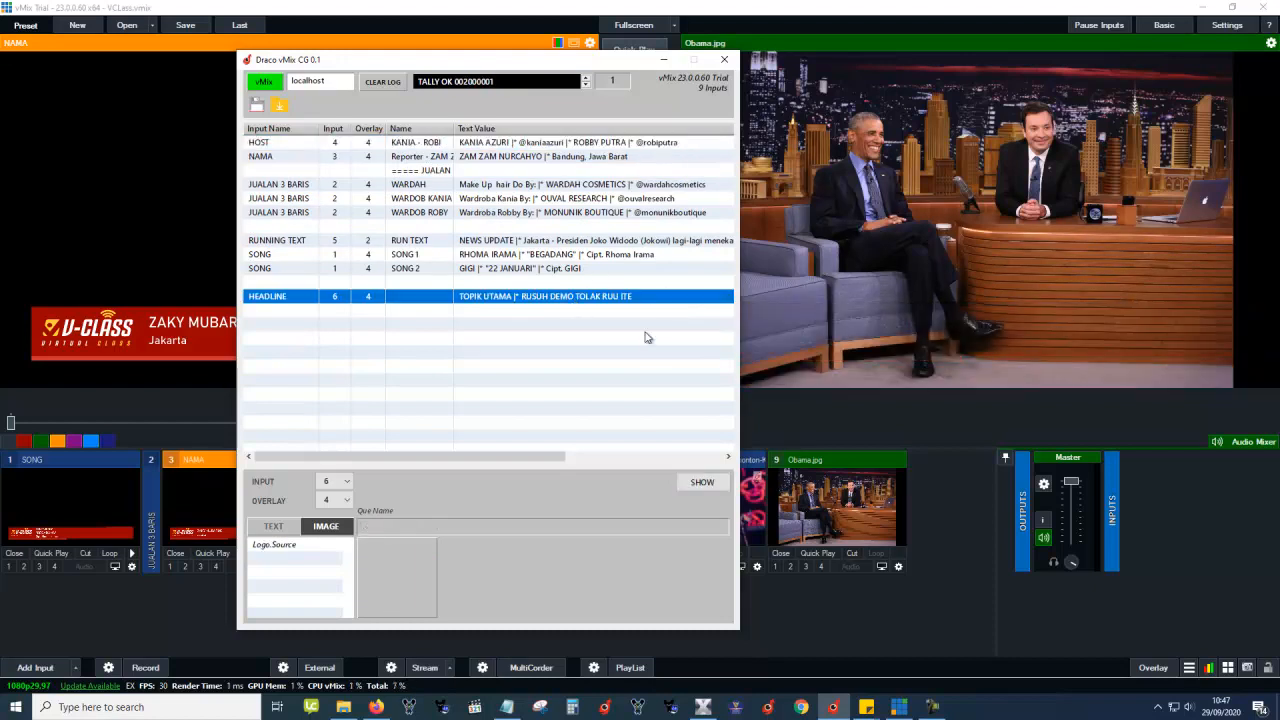
key(KP_Enter)
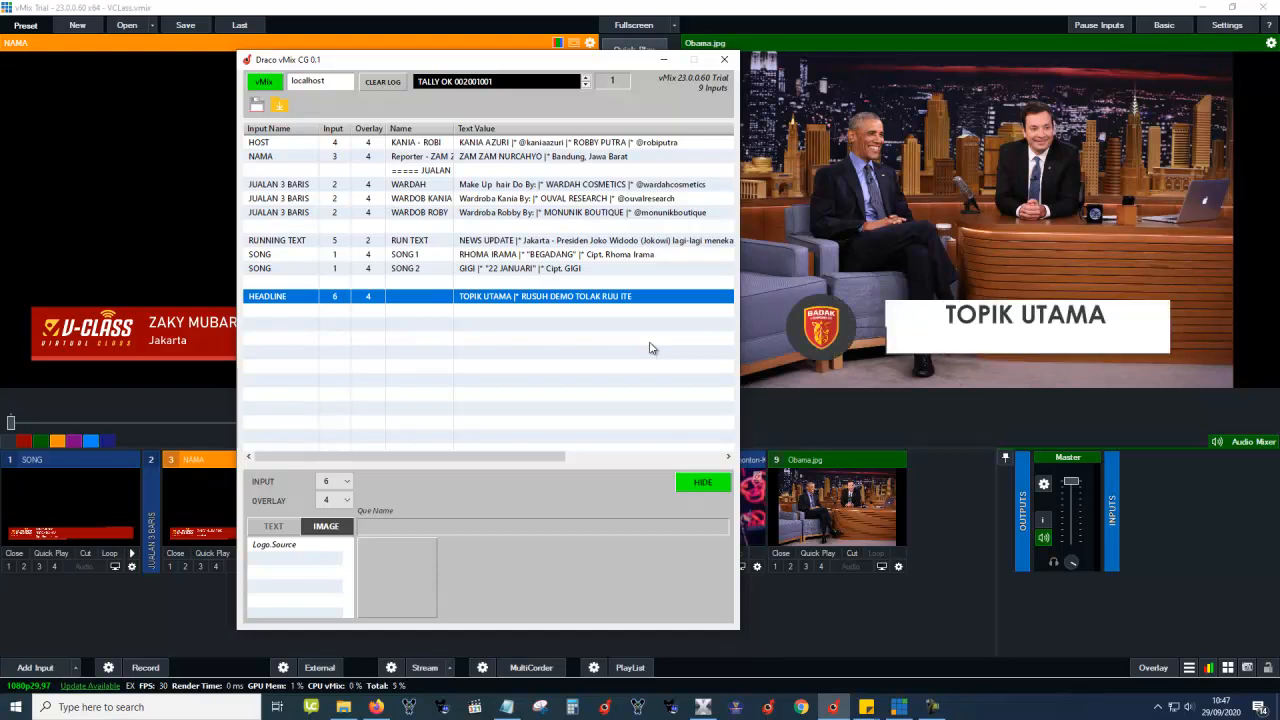
key(KP_Enter)
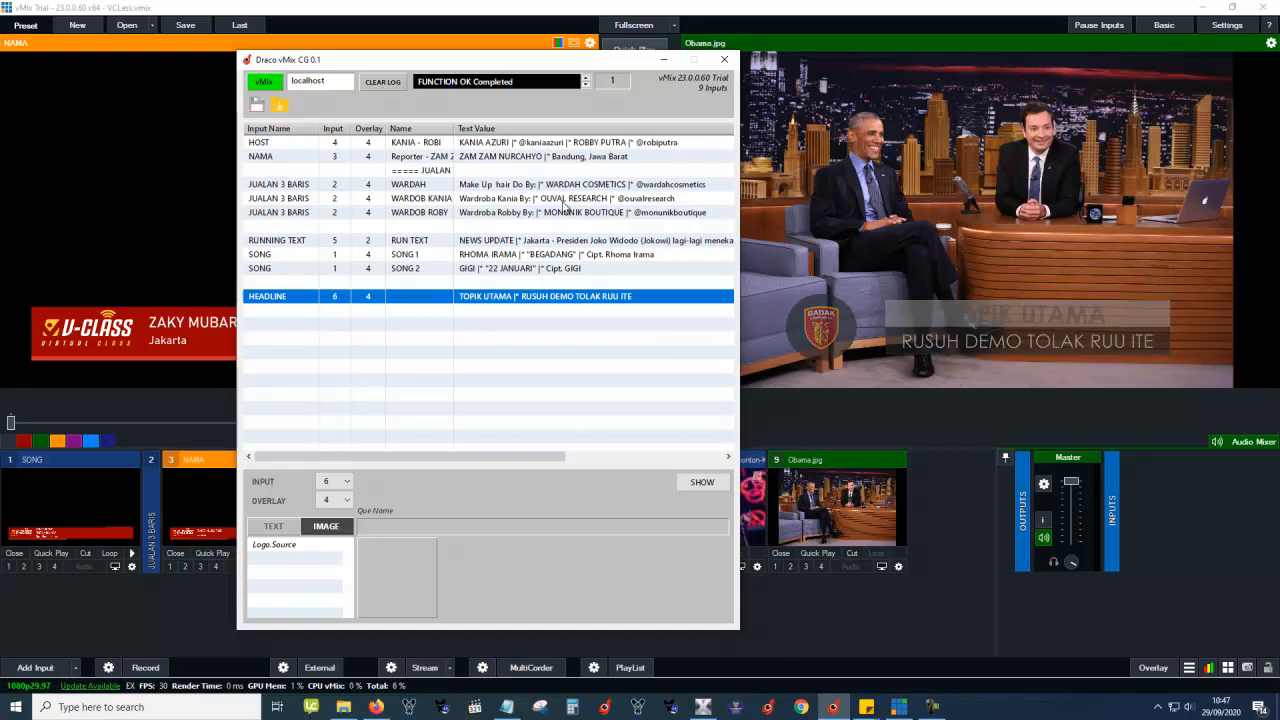
click(565, 200)
click(559, 160)
click(550, 145)
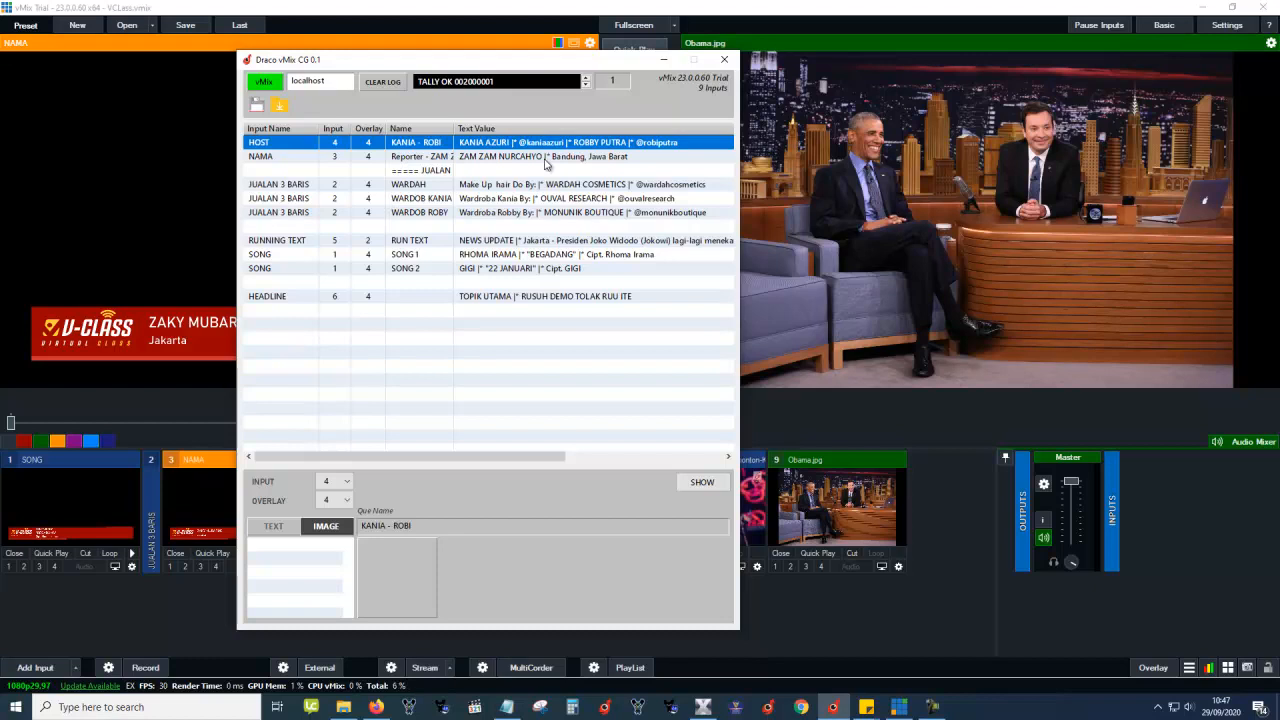
key(Down)
key(Down)
key(Down)
key(Down)
key(Down)
key(Down)
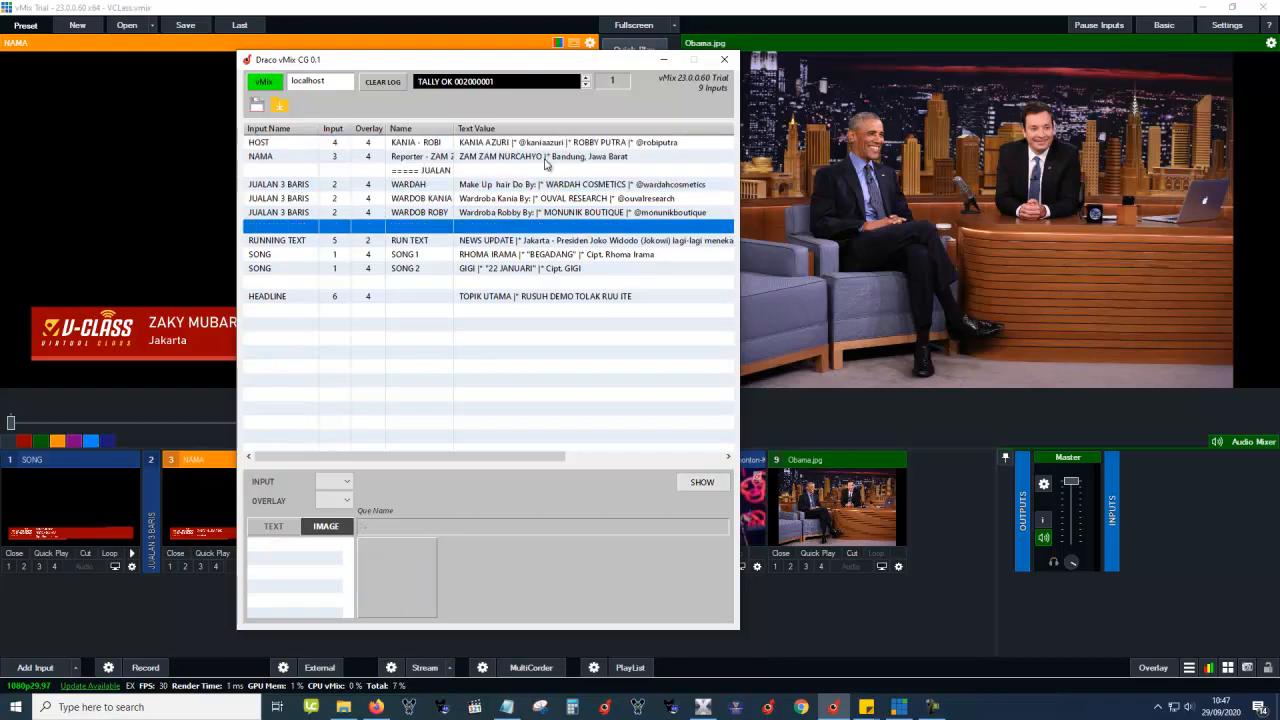
click(546, 243)
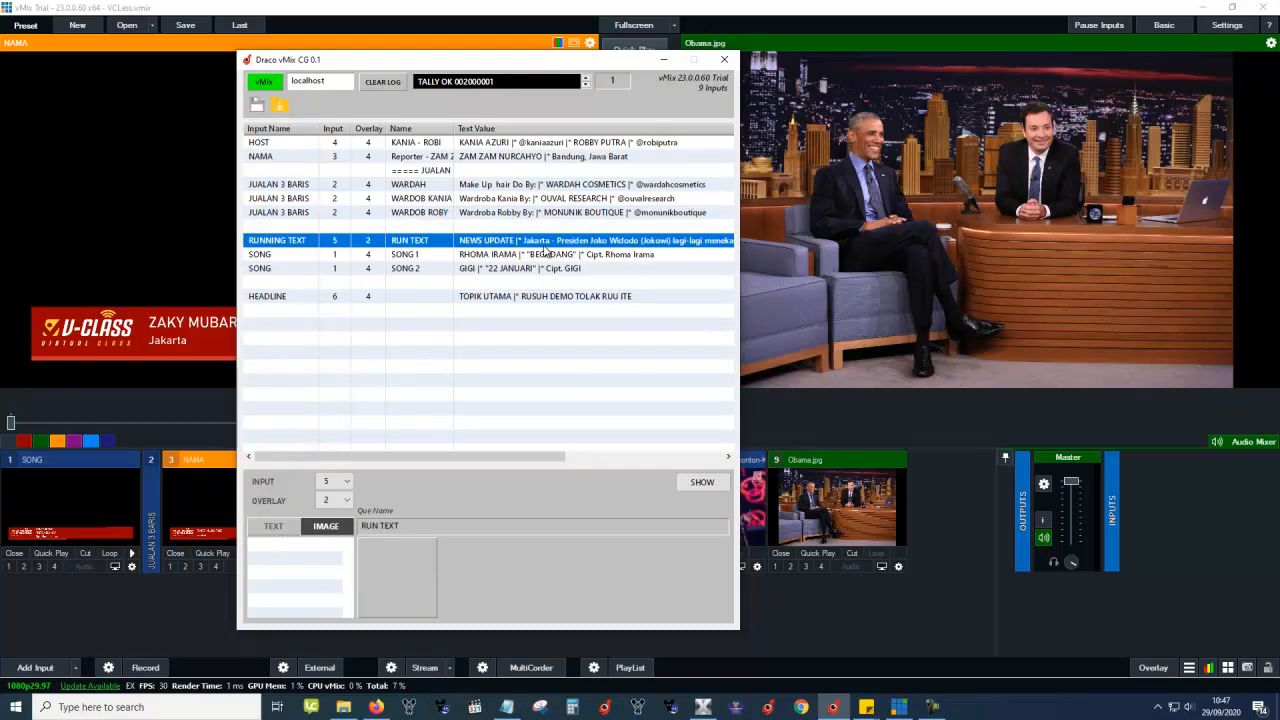
click(526, 310)
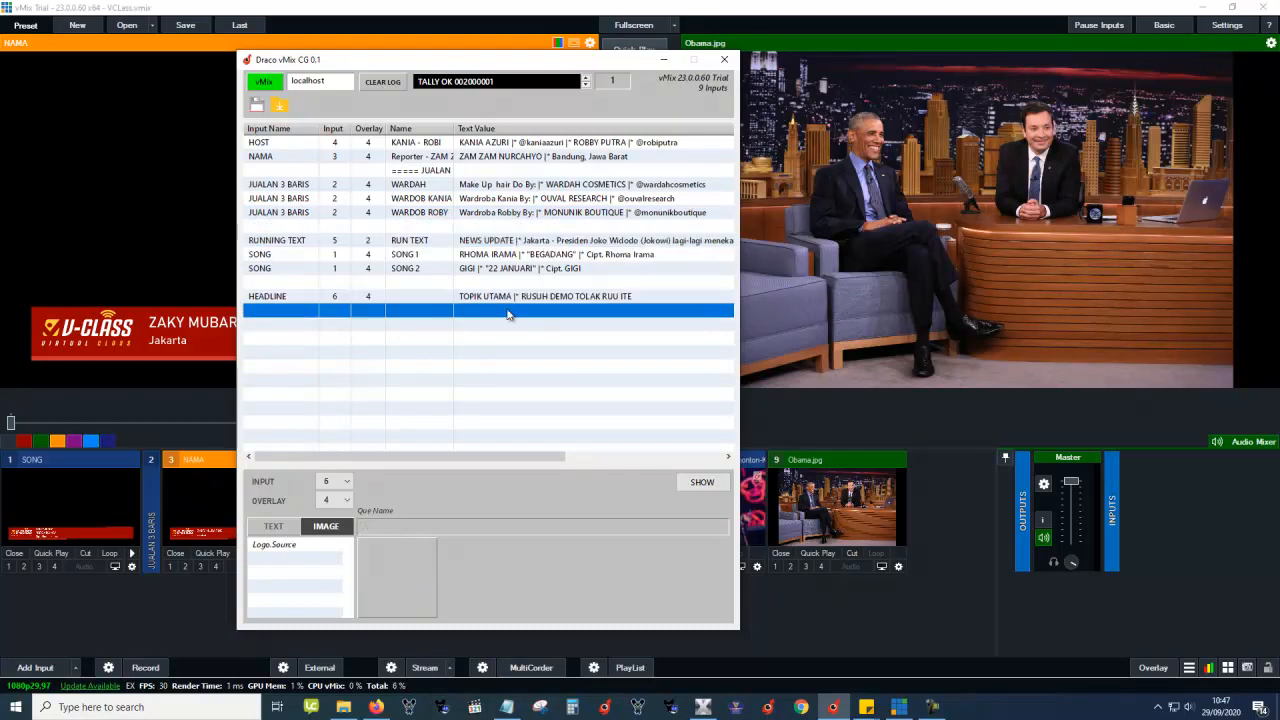
right_click(444, 313)
click(482, 393)
click(435, 328)
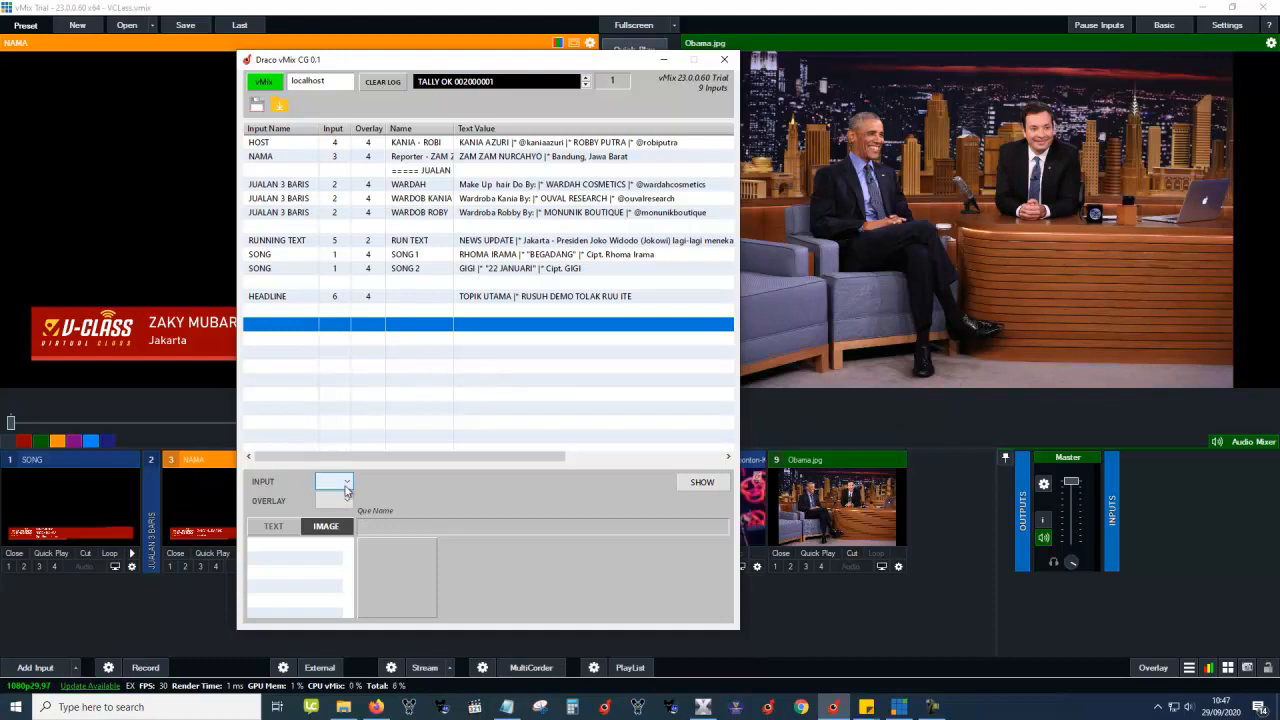
right_click(436, 331)
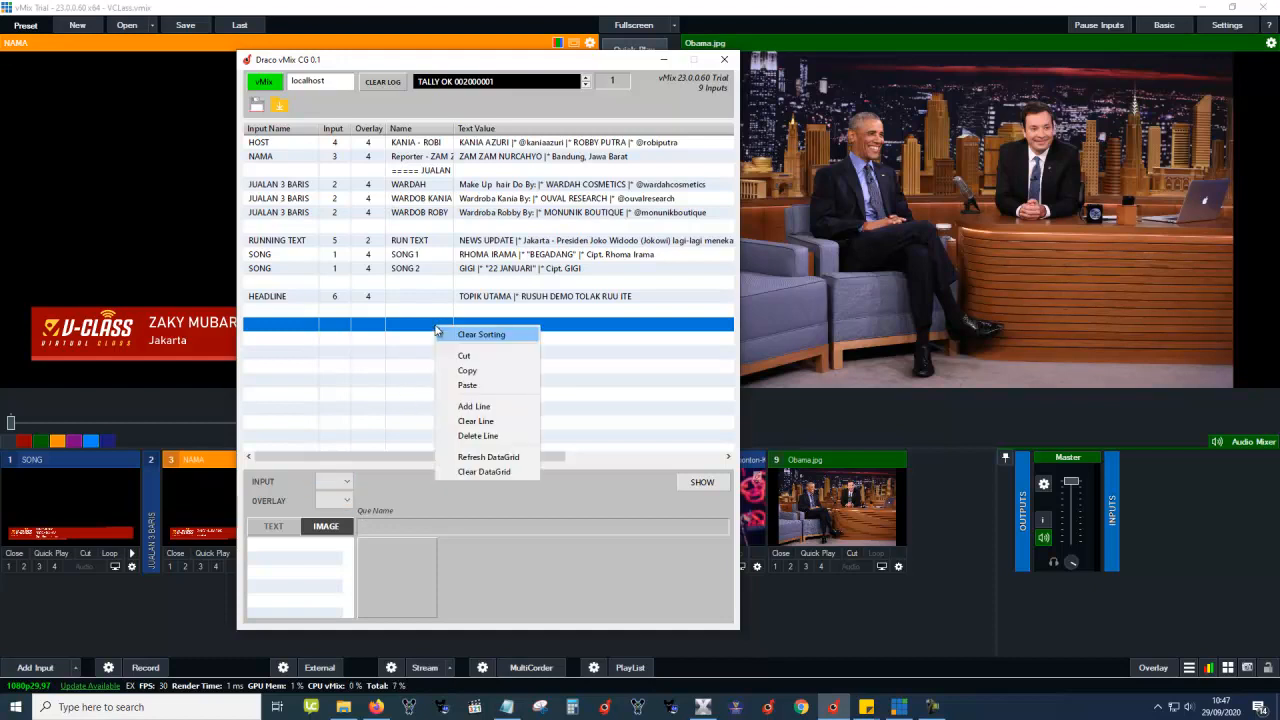
click(472, 407)
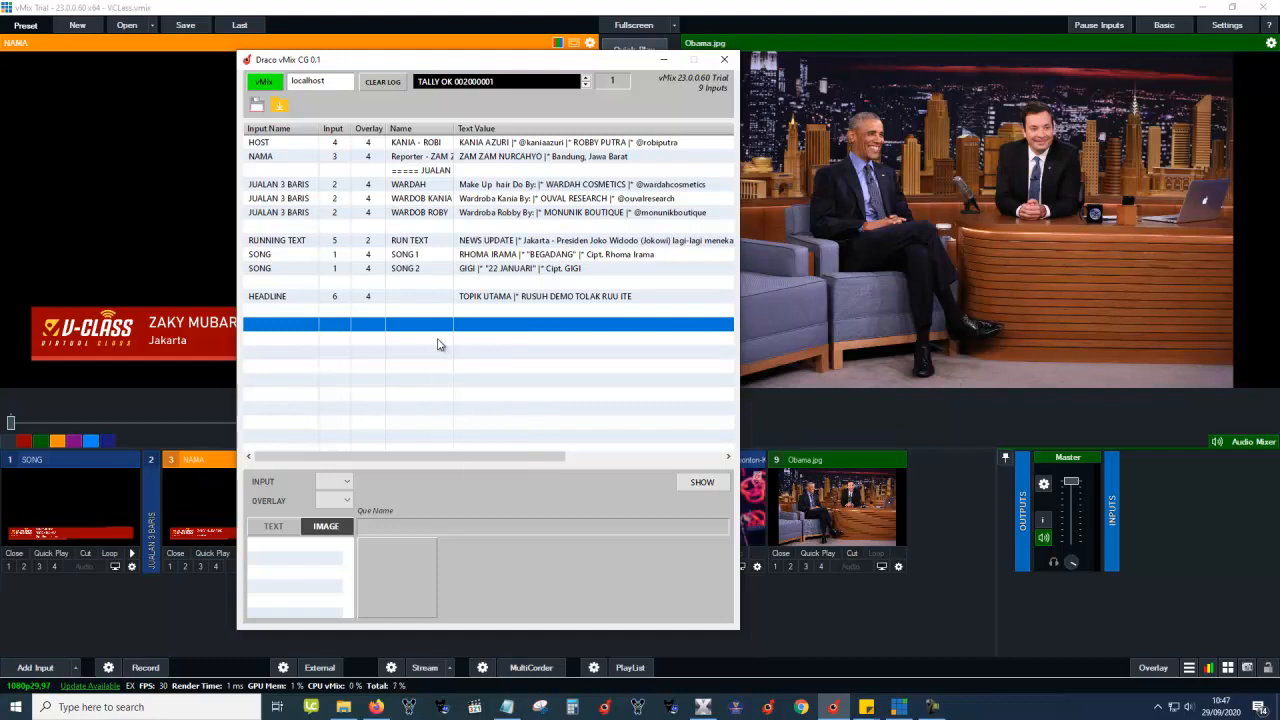
click(437, 343)
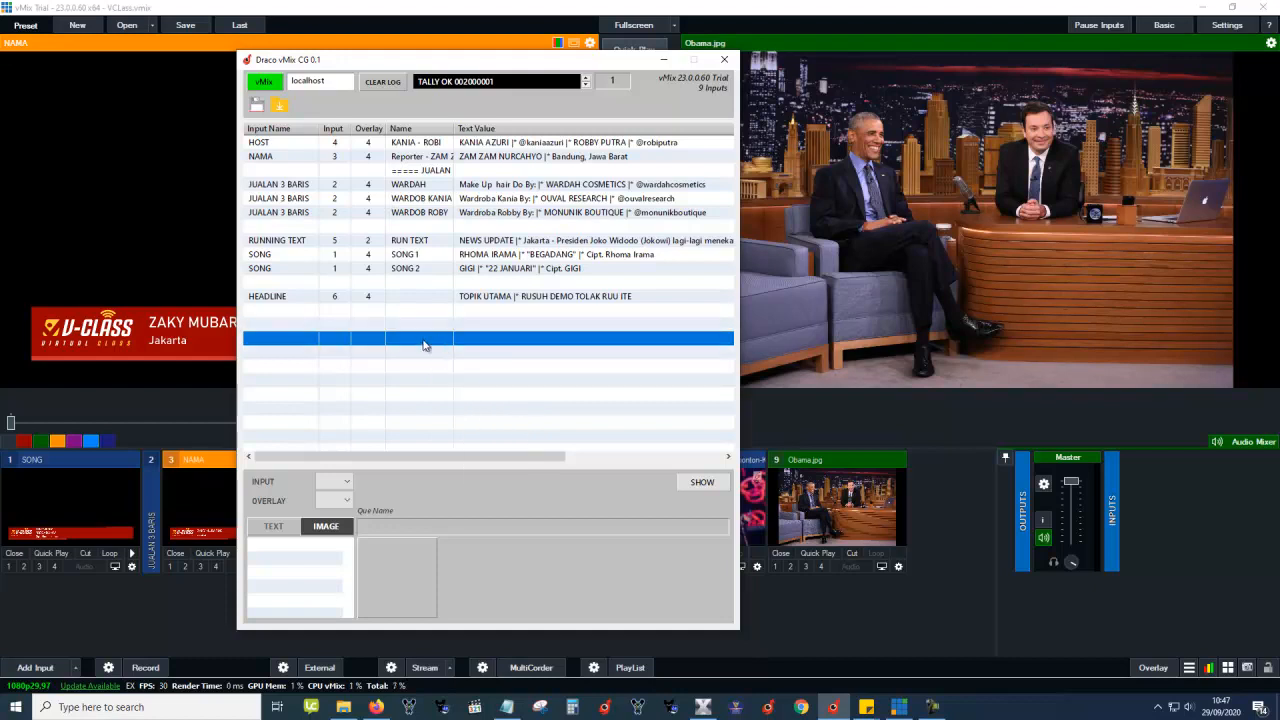
click(344, 482)
click(336, 517)
click(340, 482)
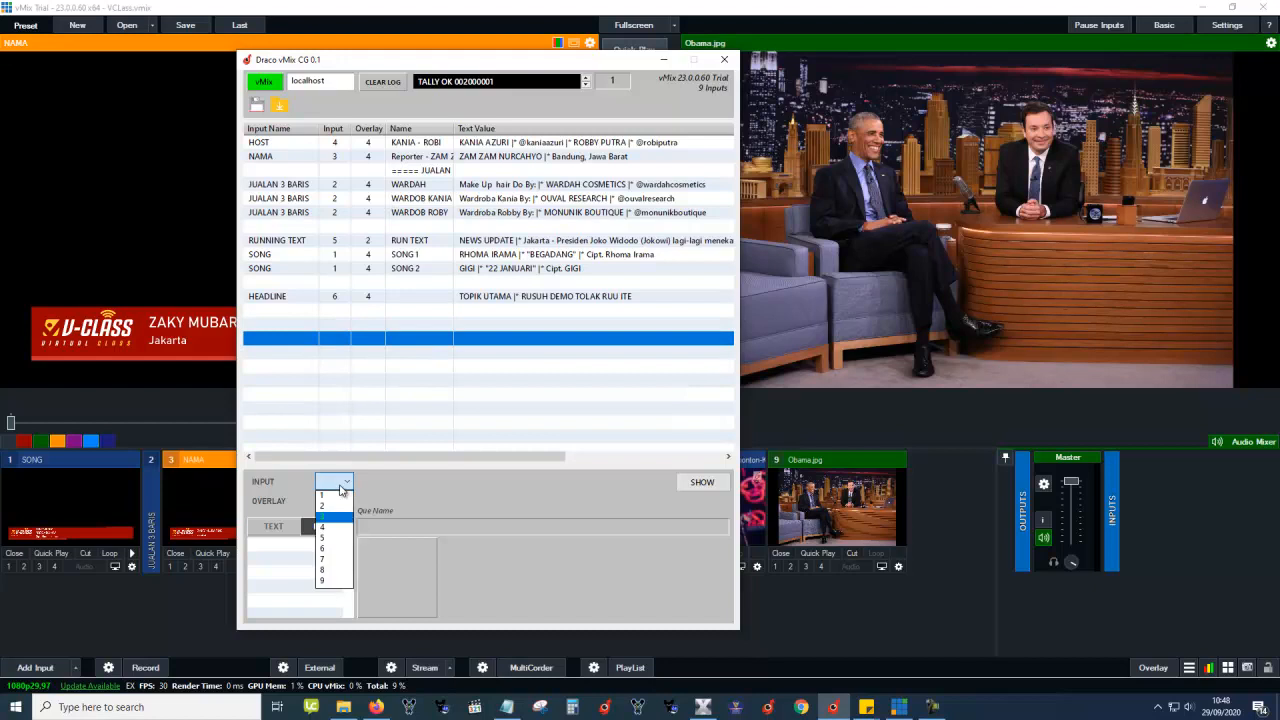
click(333, 518)
click(409, 316)
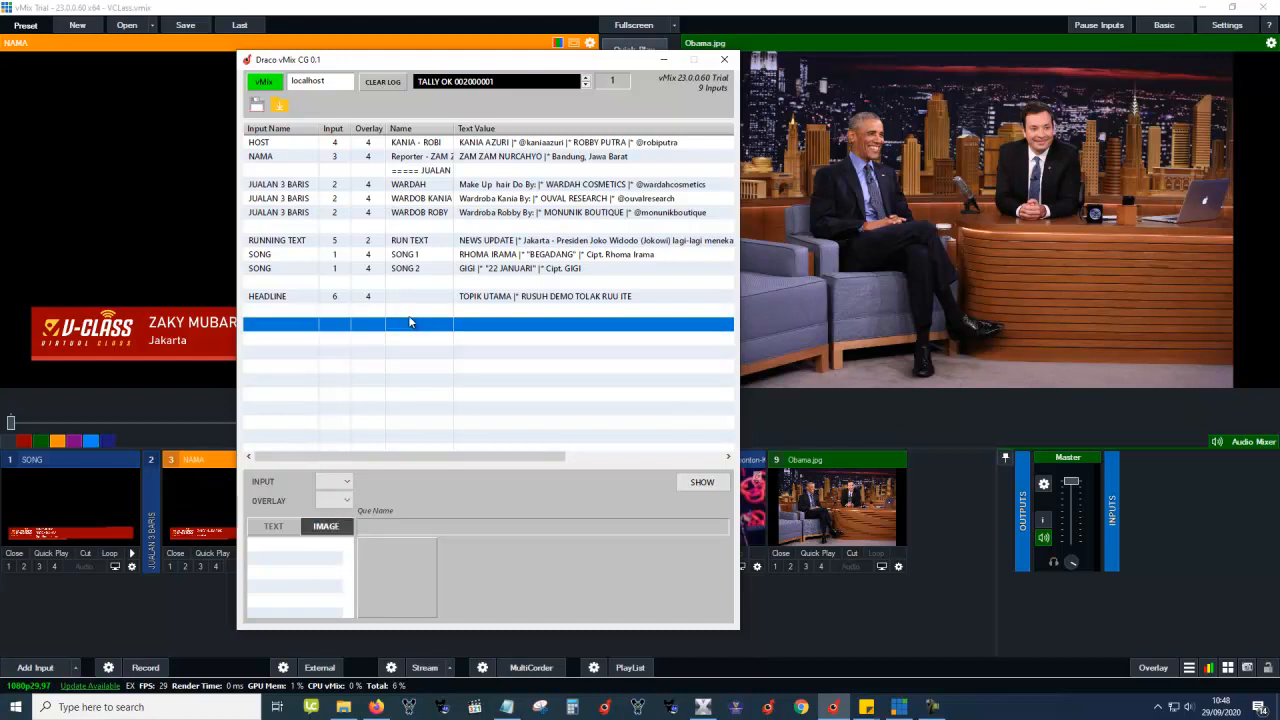
click(335, 481)
click(340, 507)
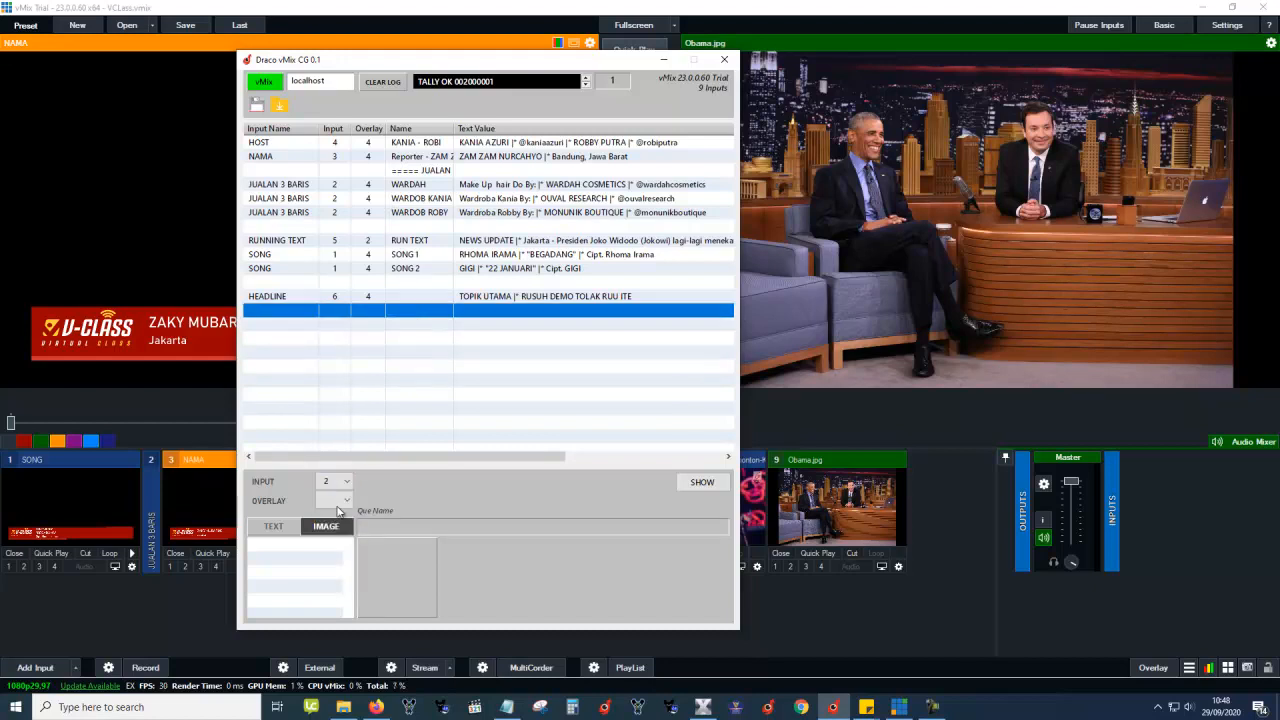
click(394, 300)
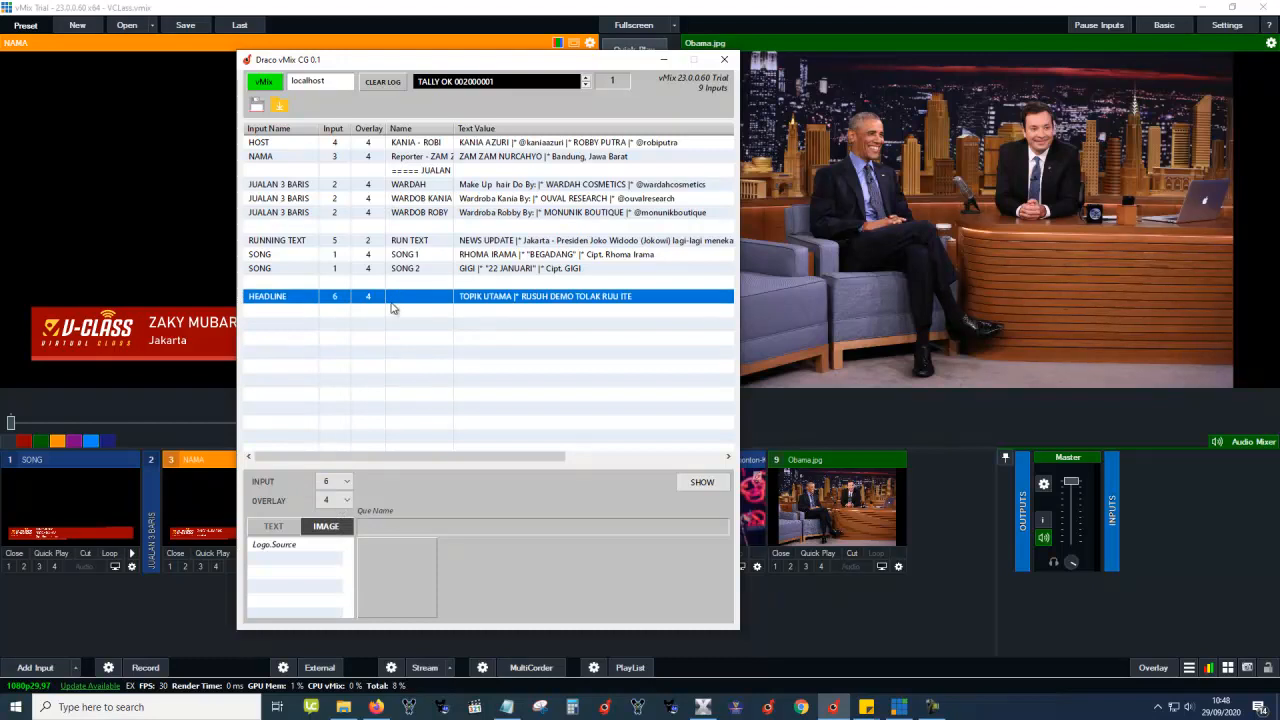
click(393, 310)
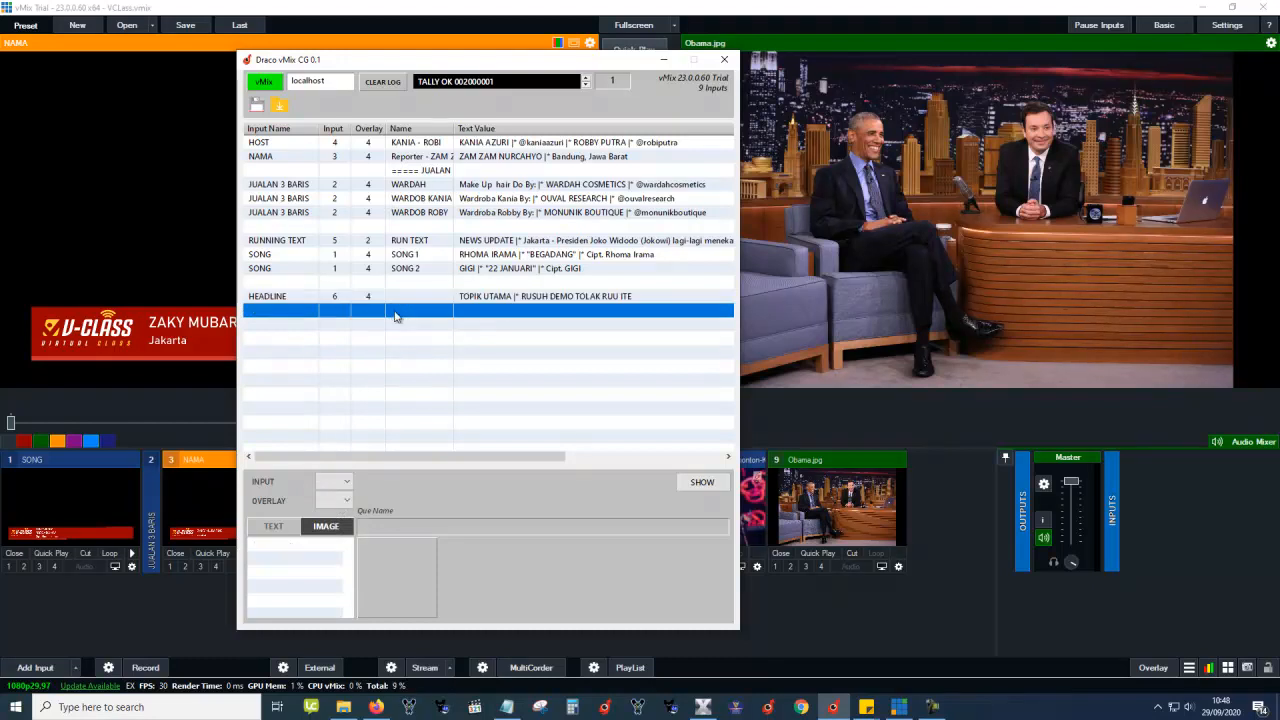
click(371, 297)
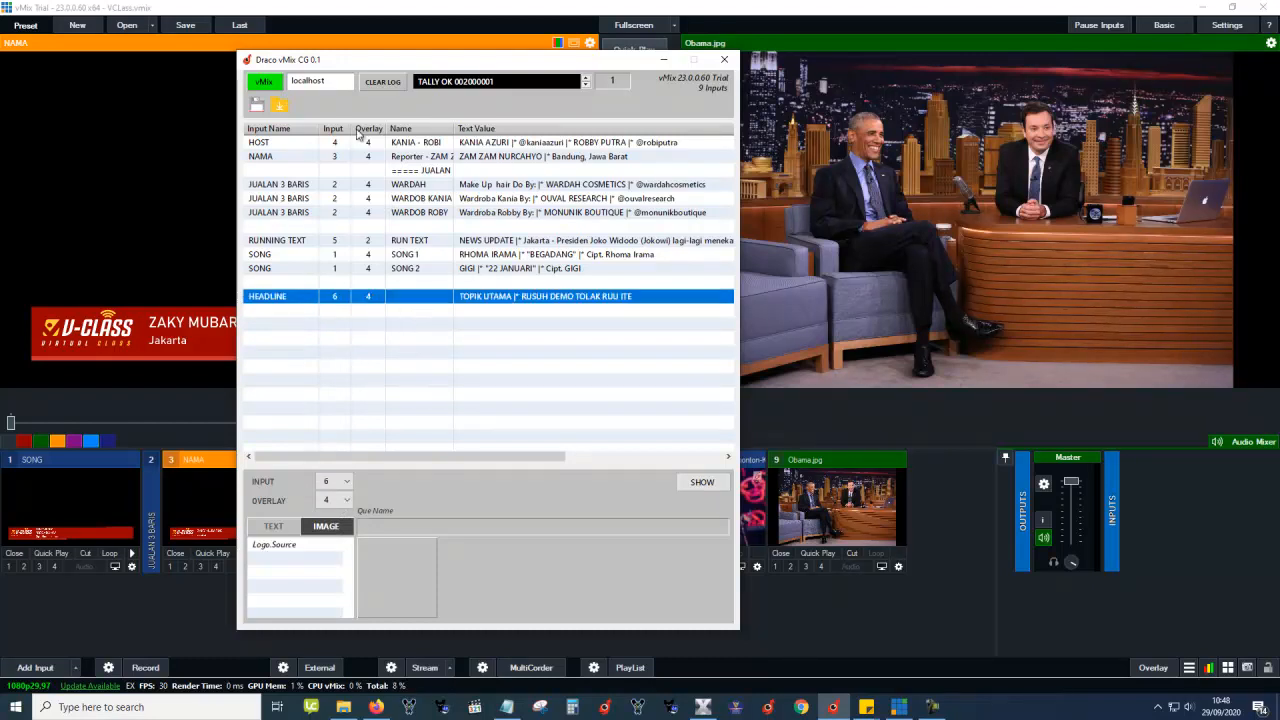
click(393, 282)
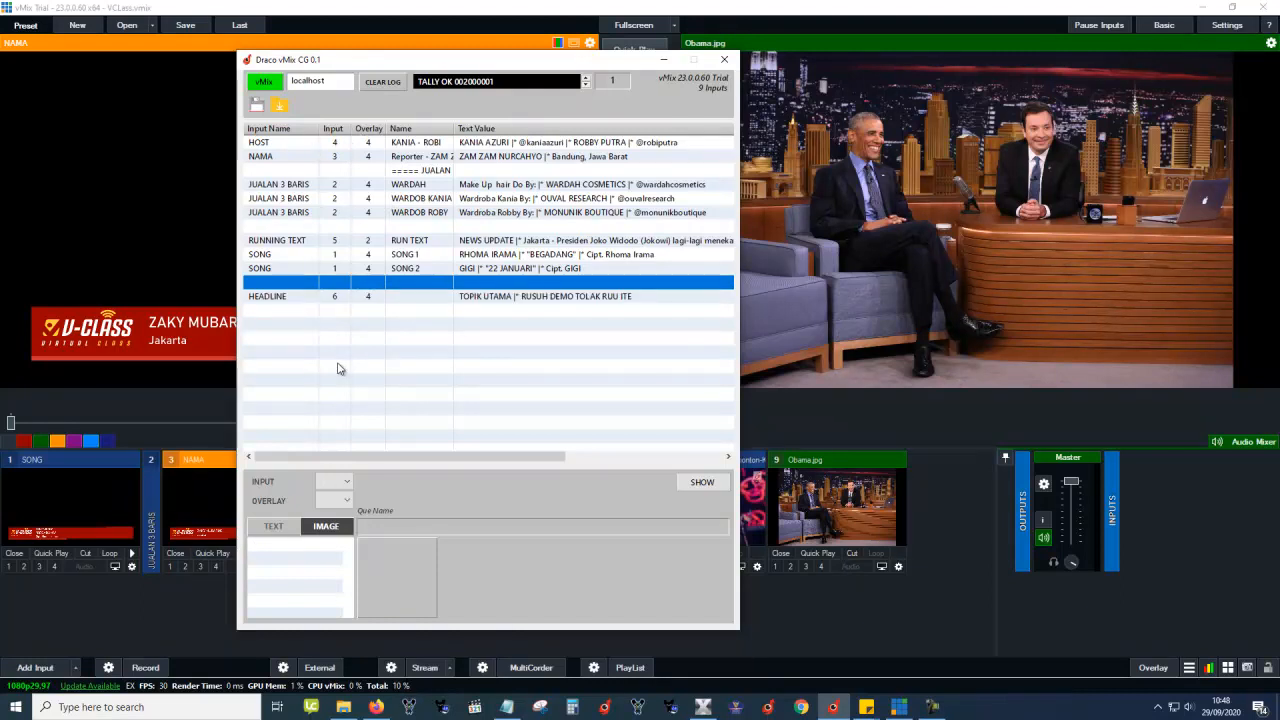
click(333, 481)
click(335, 511)
click(418, 297)
click(437, 312)
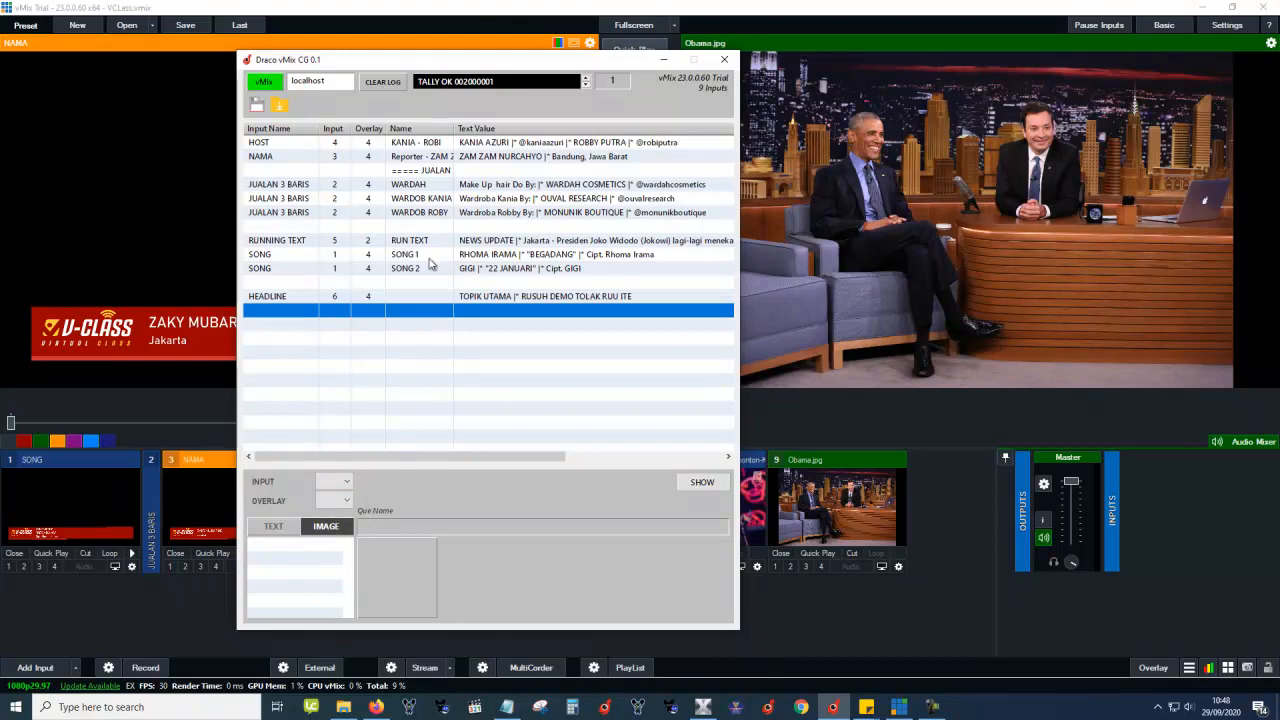
Relaunch Draco vMix CG and add a single new line to the empty rundown.
click(725, 59)
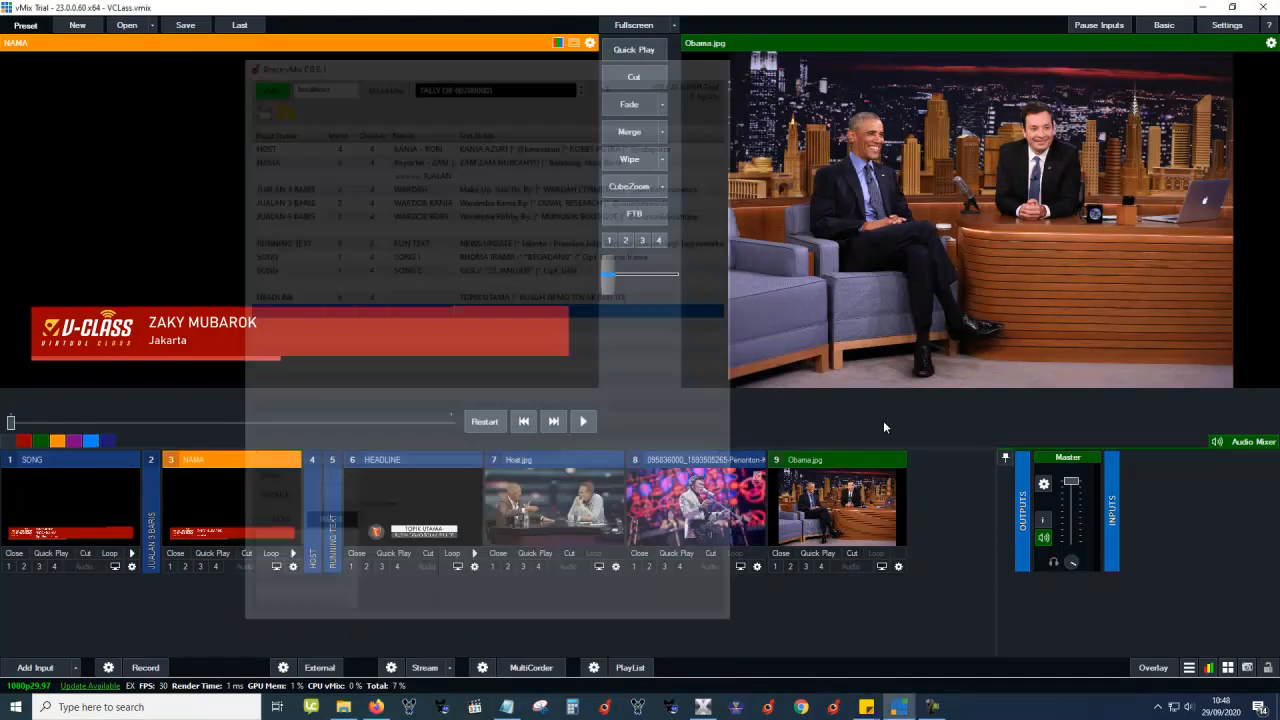
click(837, 708)
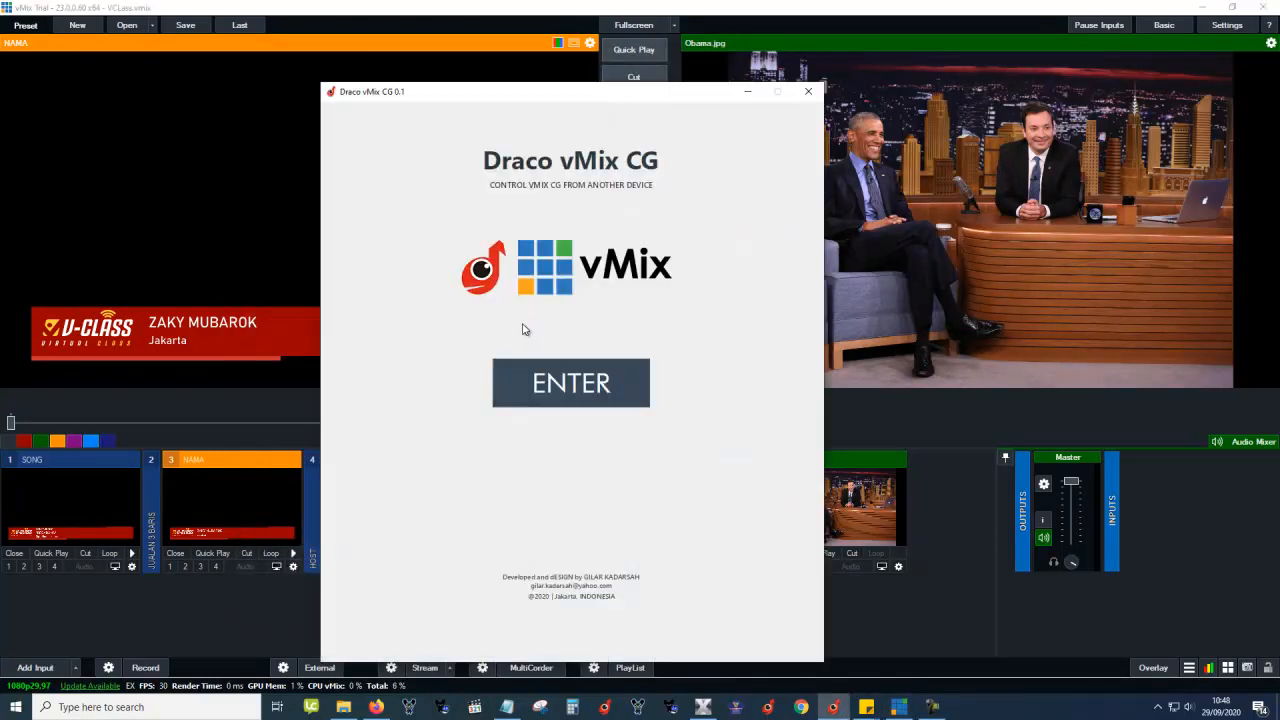
click(574, 386)
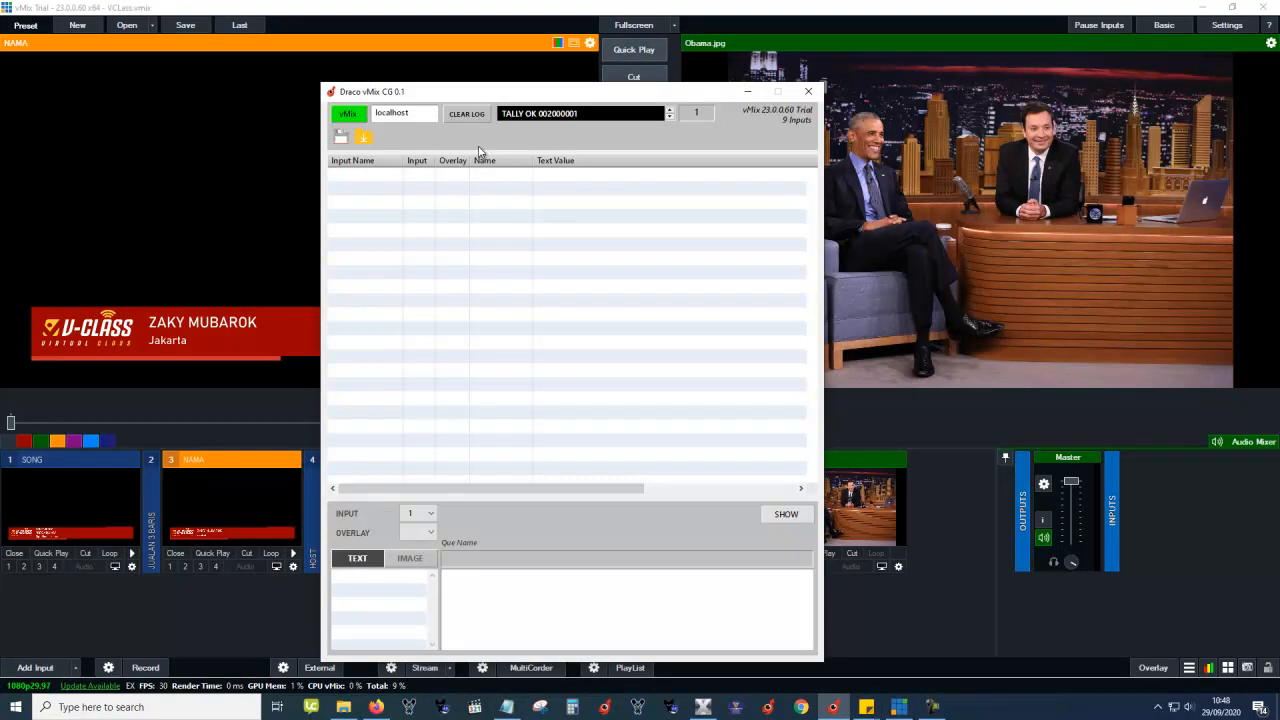
click(400, 180)
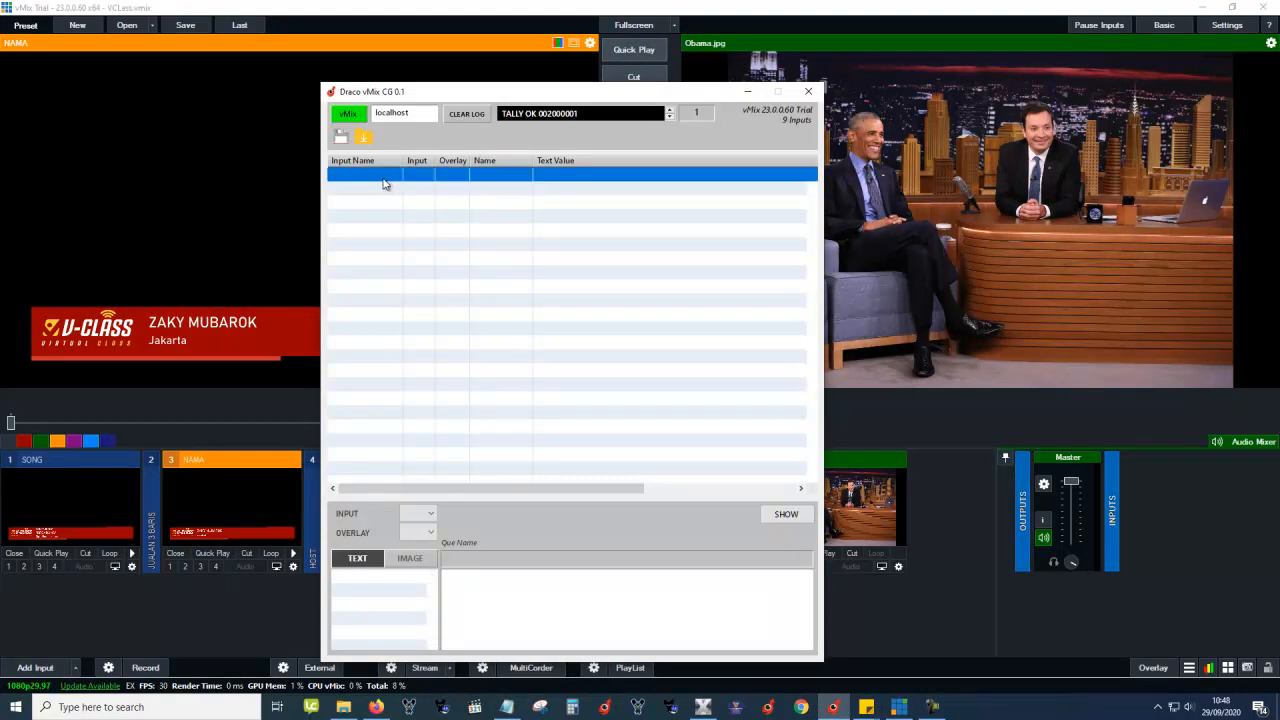
drag(381, 183, 389, 292)
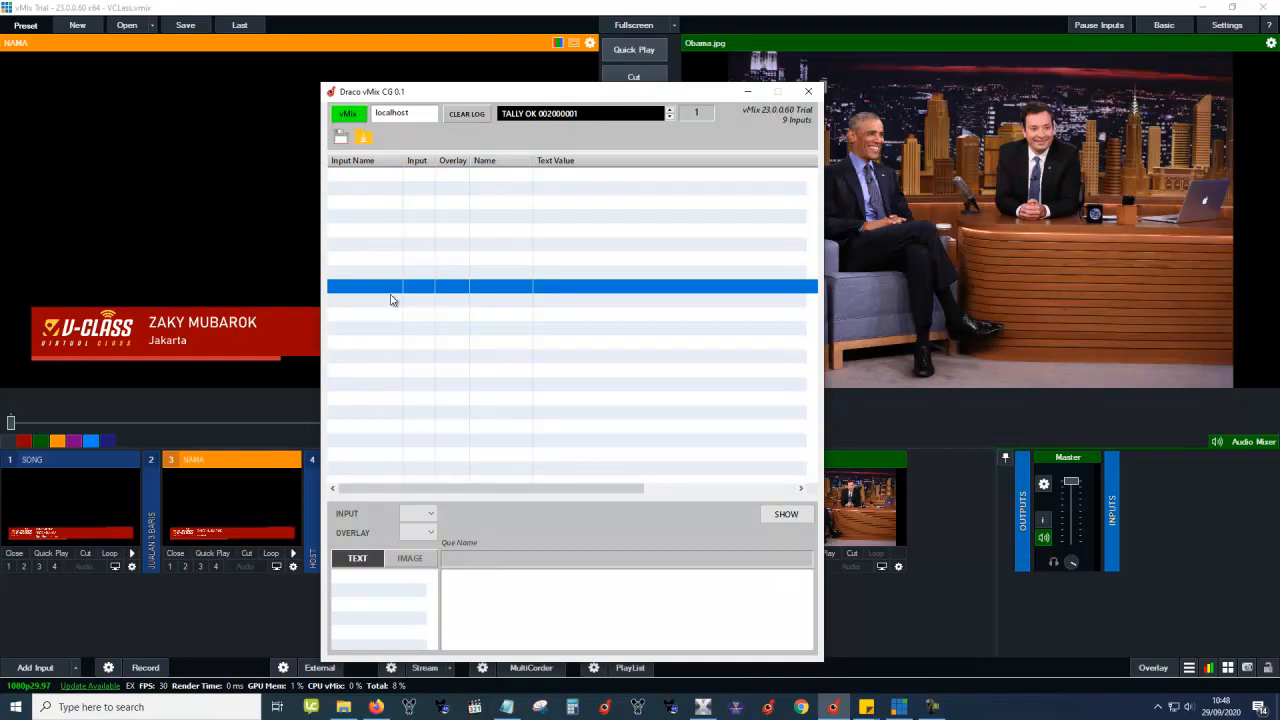
right_click(388, 289)
click(434, 369)
click(376, 302)
Reconnect to vMix and link the new row to input 3 NAMA on overlay 2.
click(353, 117)
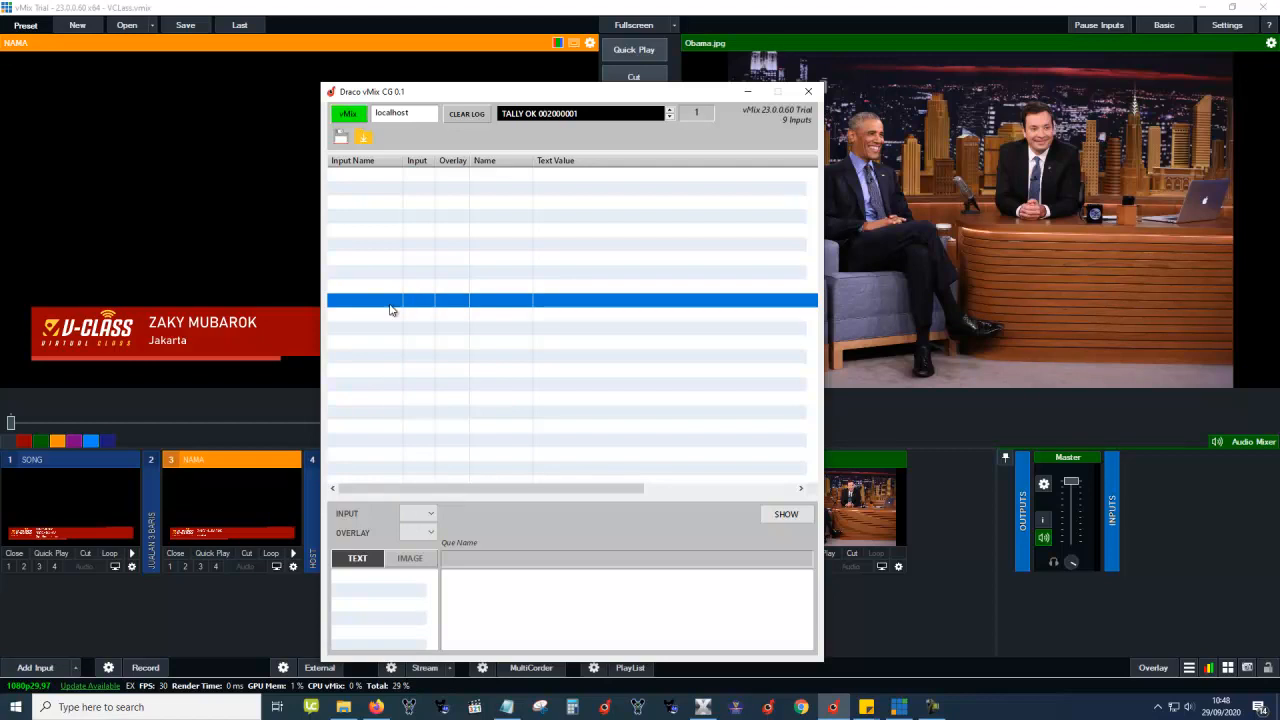
click(430, 514)
click(419, 544)
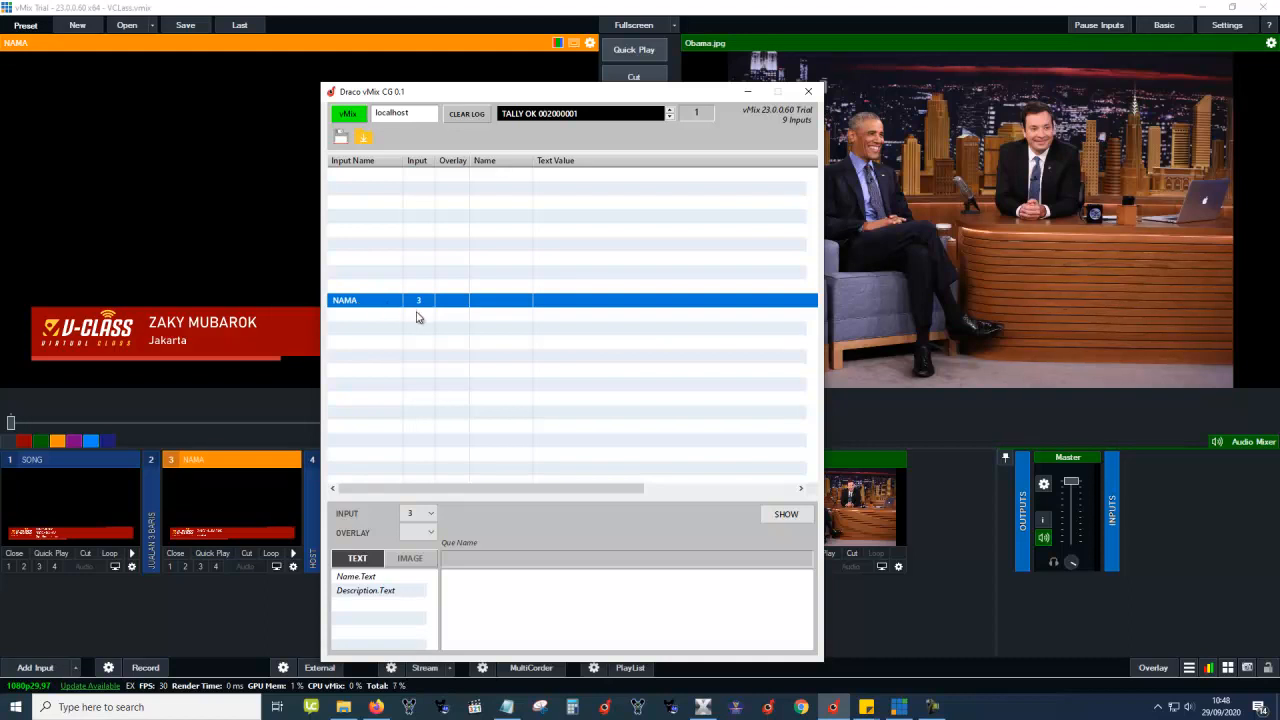
click(423, 532)
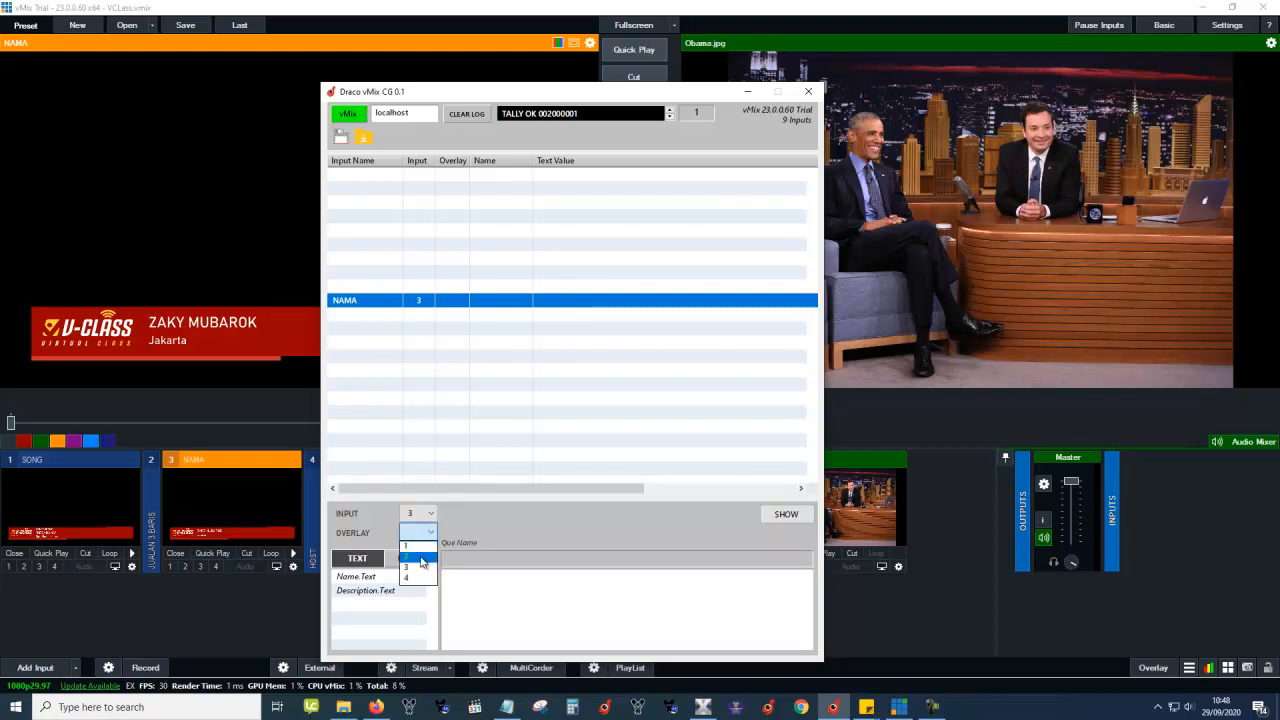
click(420, 558)
right_click(432, 301)
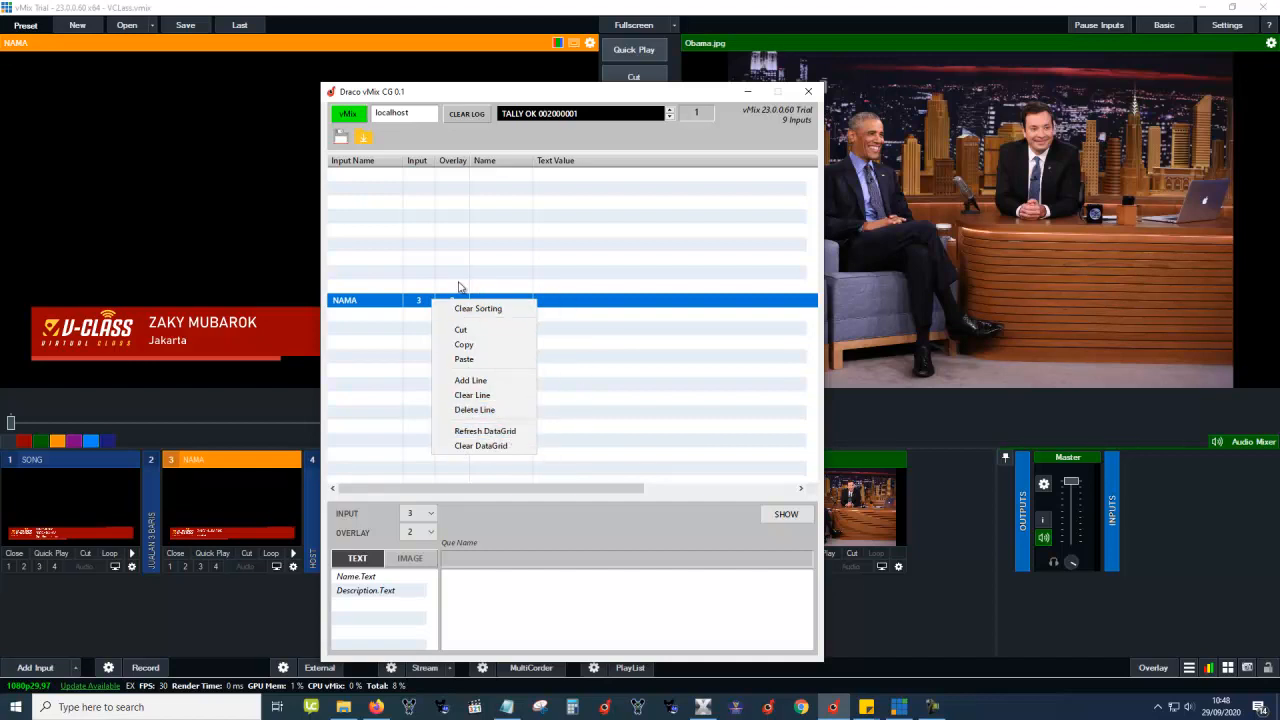
click(590, 300)
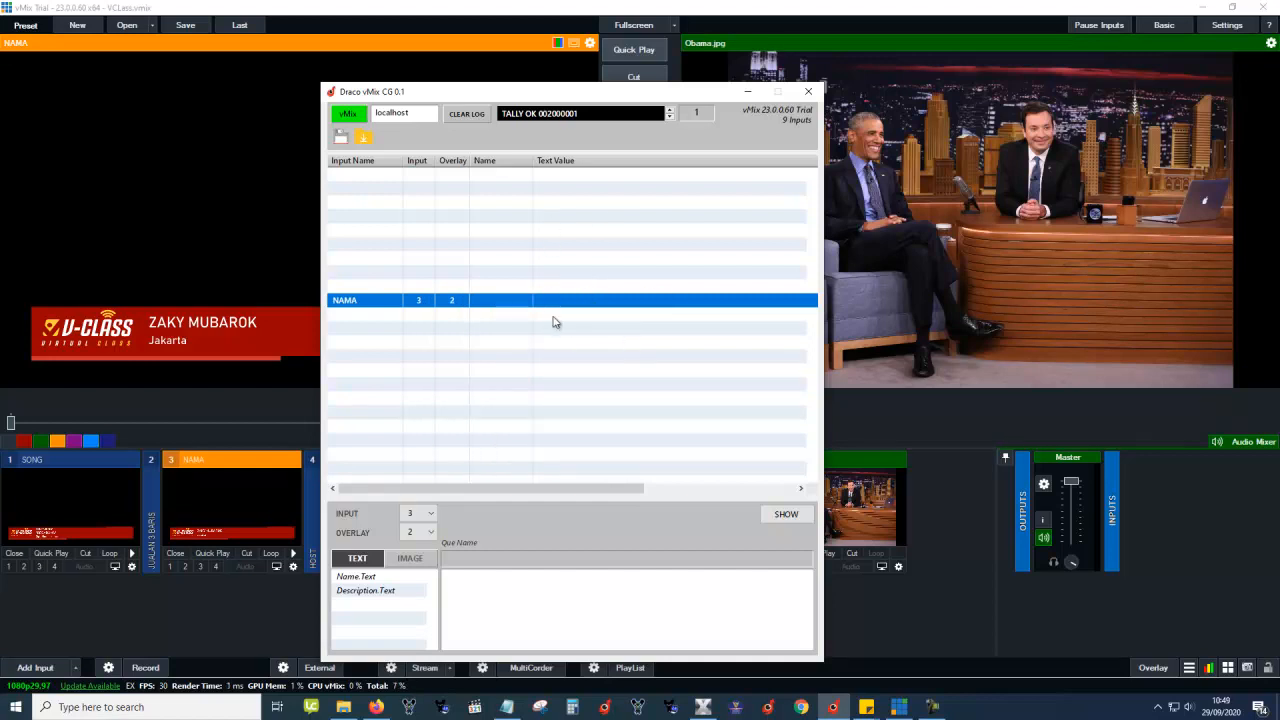
click(407, 205)
Load Selebrita.xml from the Select Draco Match Data dialog.
click(364, 139)
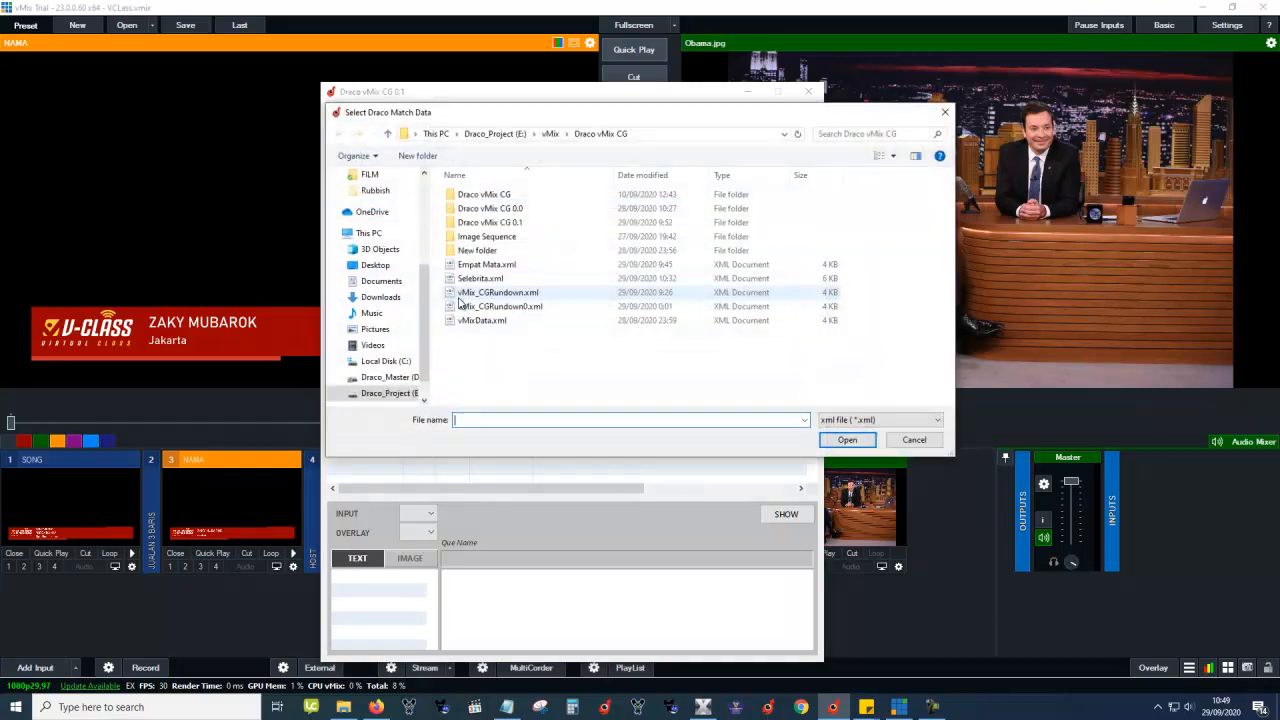
click(488, 264)
click(482, 278)
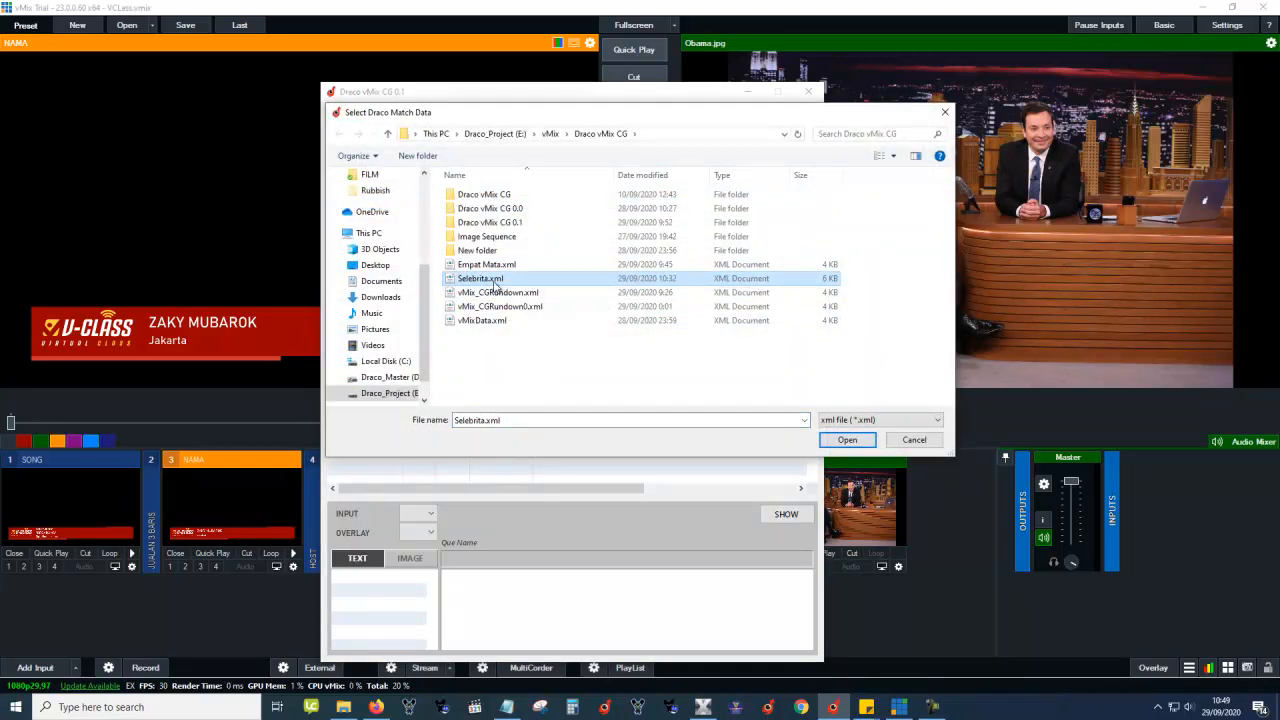
double_click(490, 282)
Browse the HEADLINE, HOST, WARDAH and SONG 1 rows and shift the control window left.
click(485, 332)
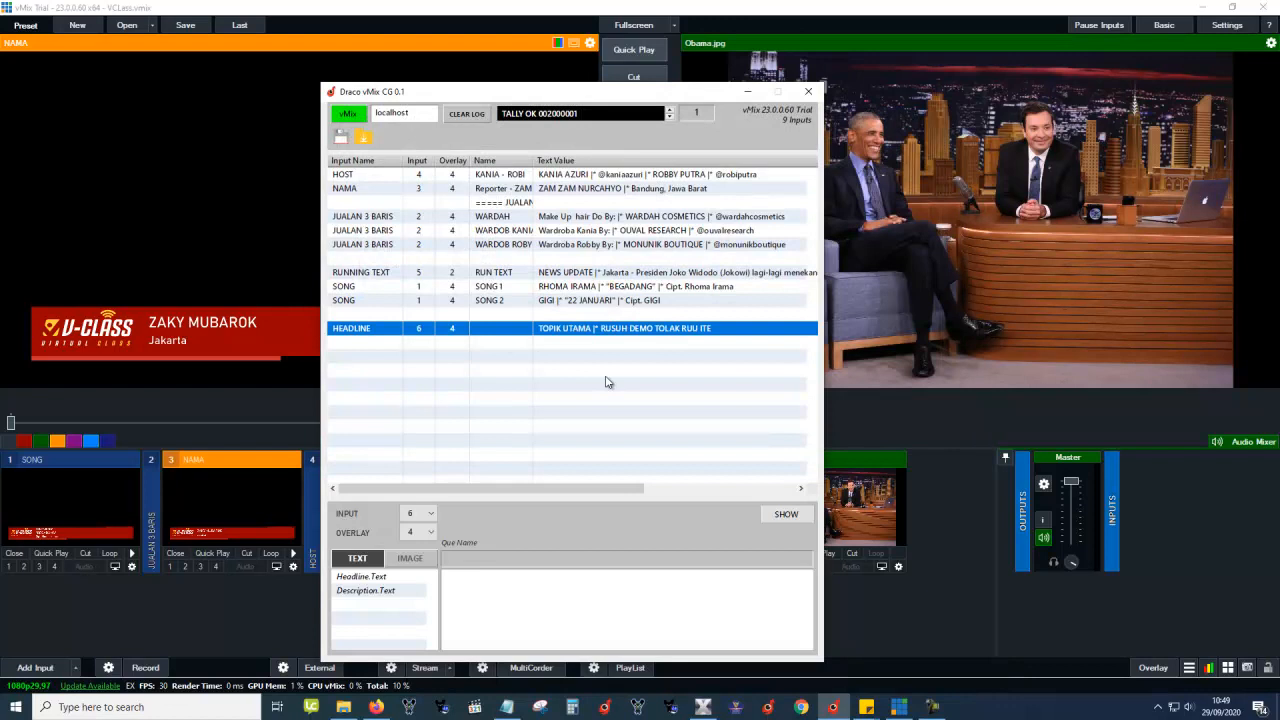
click(538, 203)
click(526, 176)
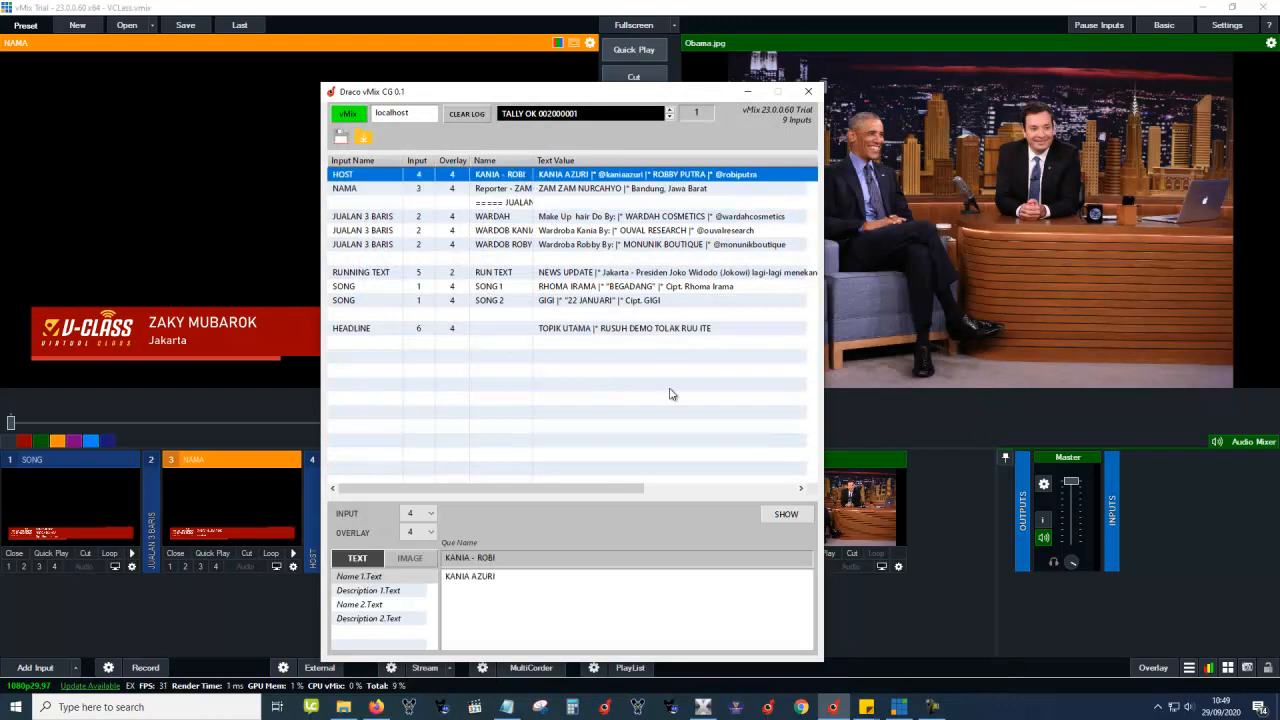
key(Down)
key(Down)
key(Down)
key(Down)
key(Down)
key(Down)
key(Down)
key(Down)
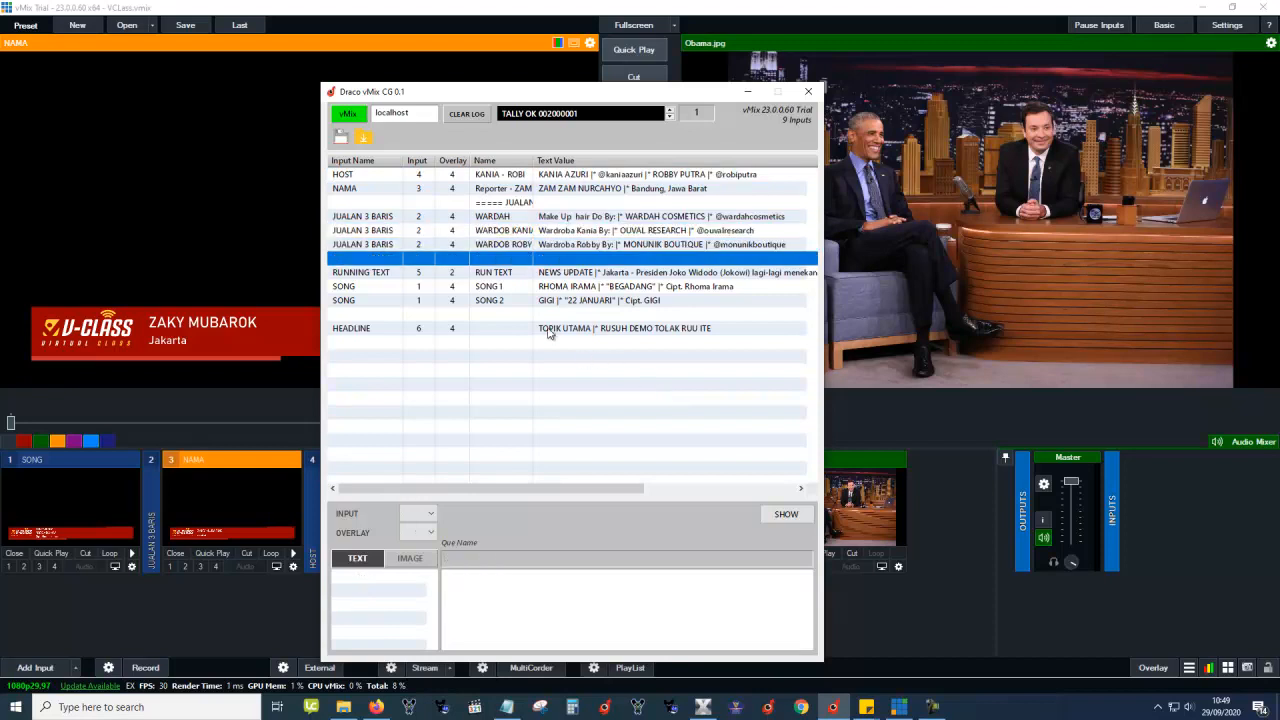
key(Down)
key(Down)
key(Down)
key(Down)
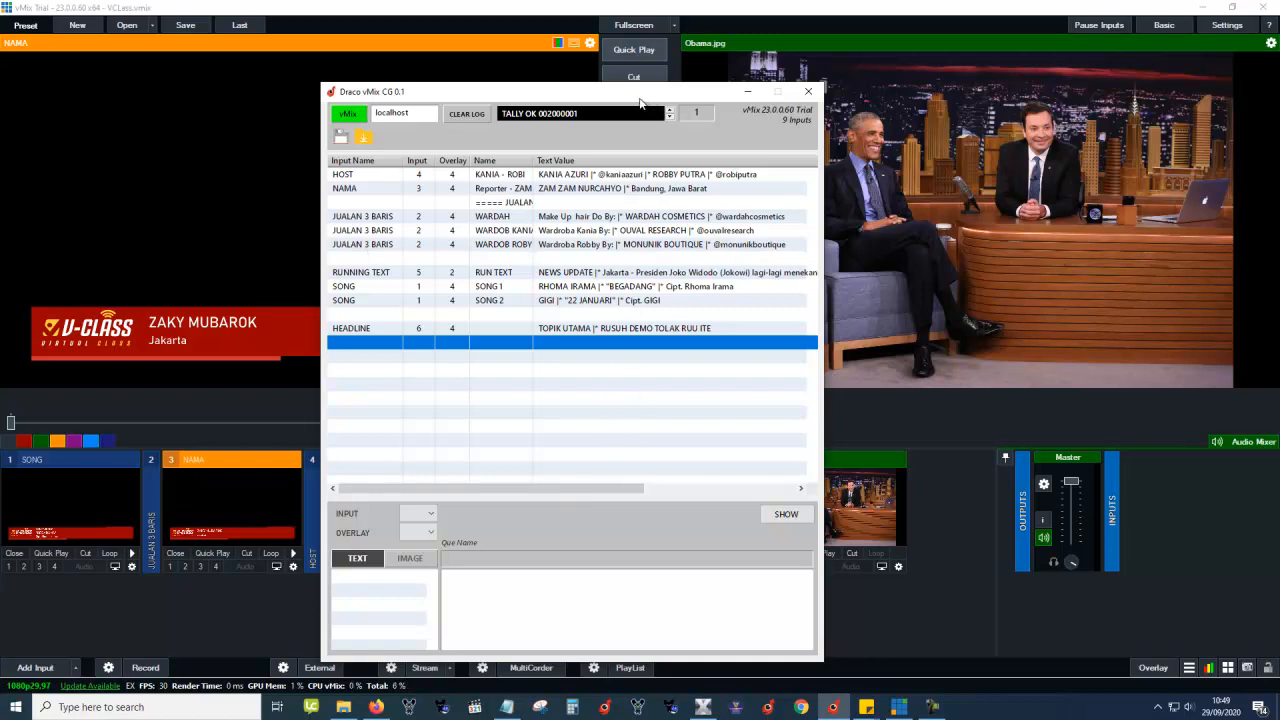
drag(643, 98, 591, 94)
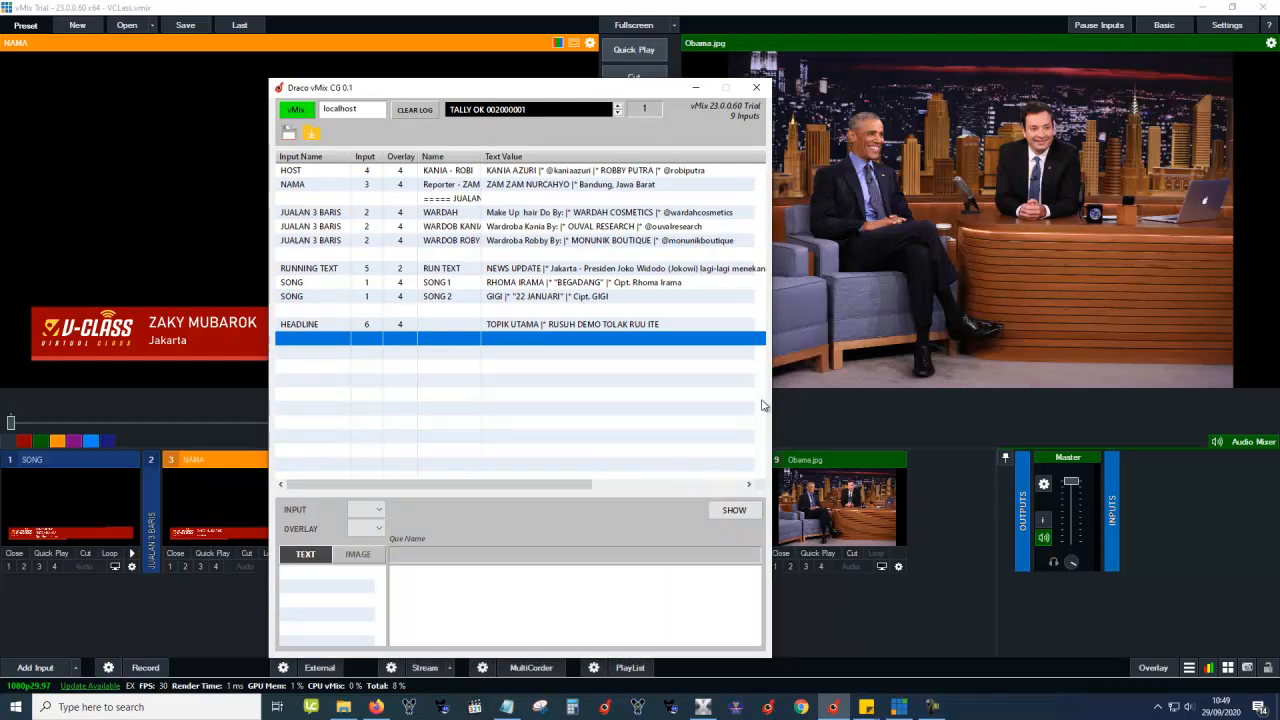
Show the TOPIK UTAMA headline, start the Jakarta news-update ticker beneath it, then select HOST.
click(566, 328)
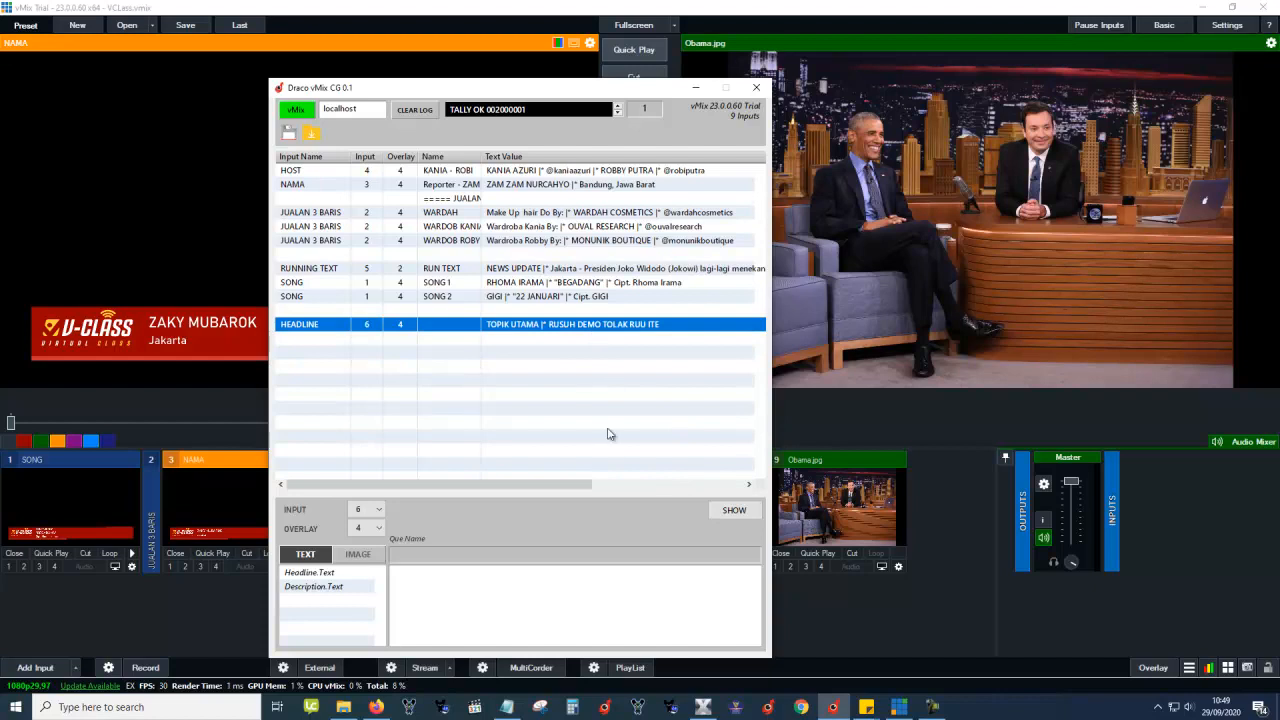
key(space)
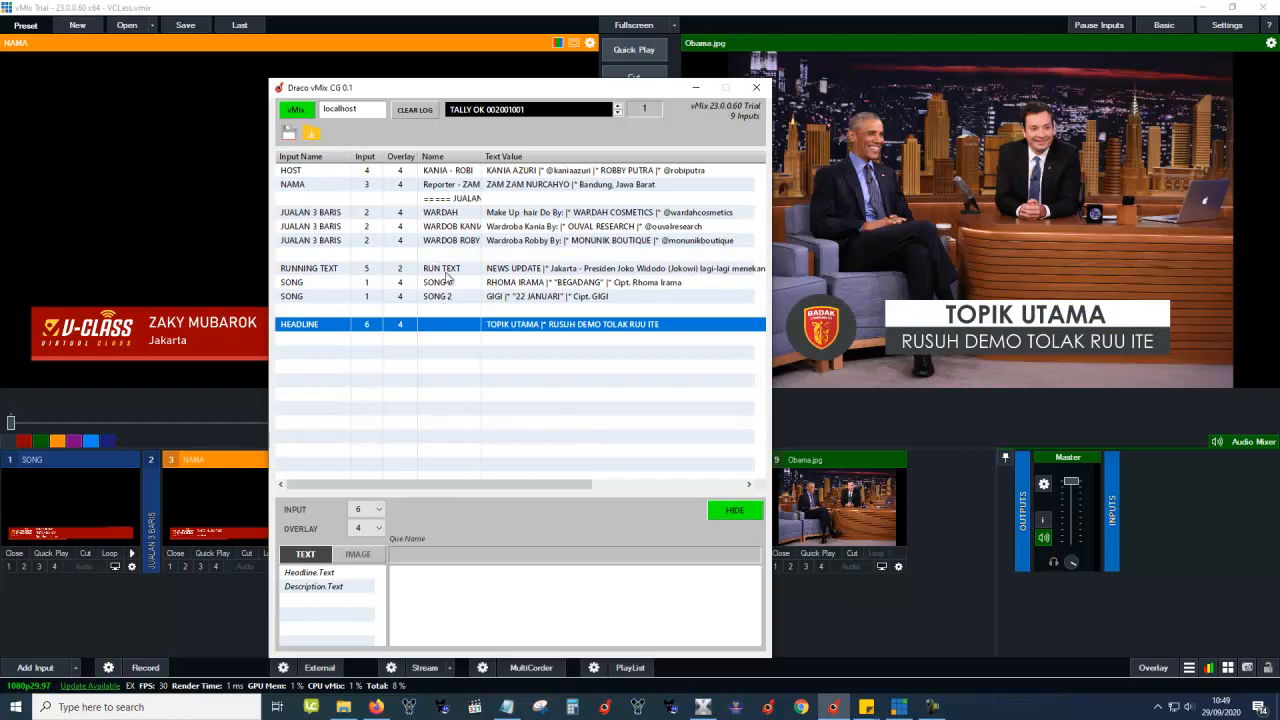
click(450, 268)
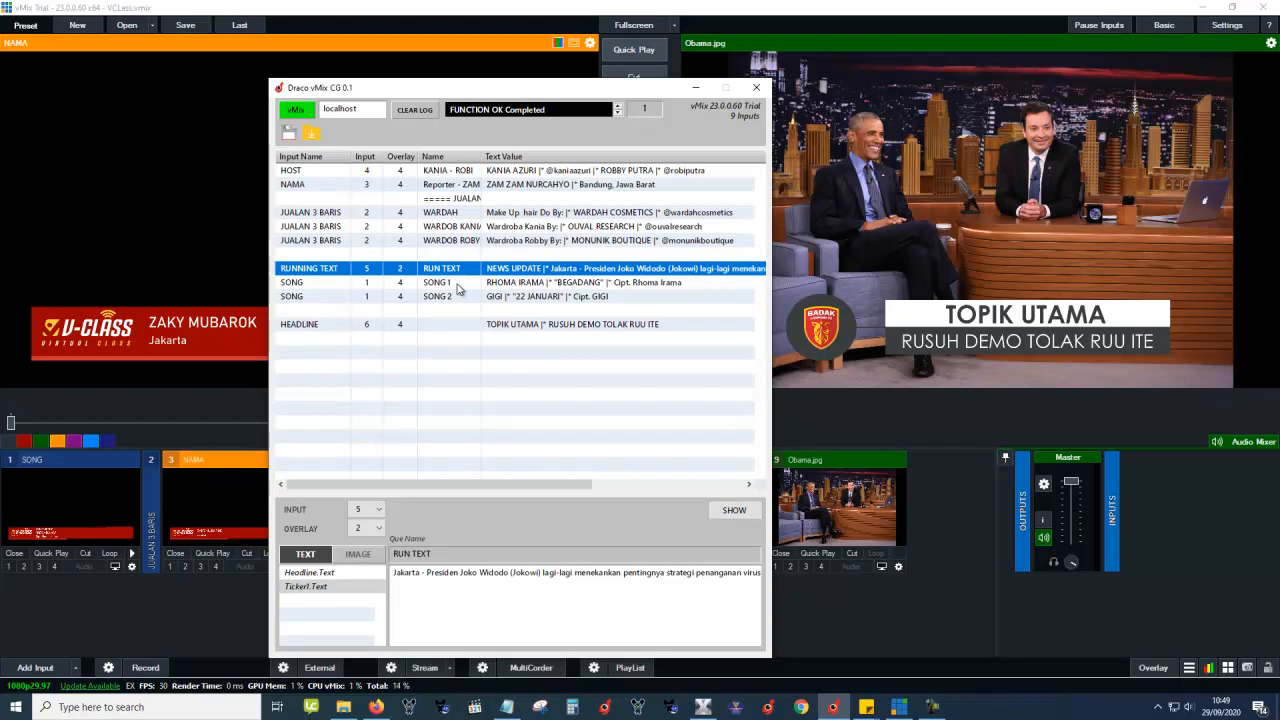
key(Return)
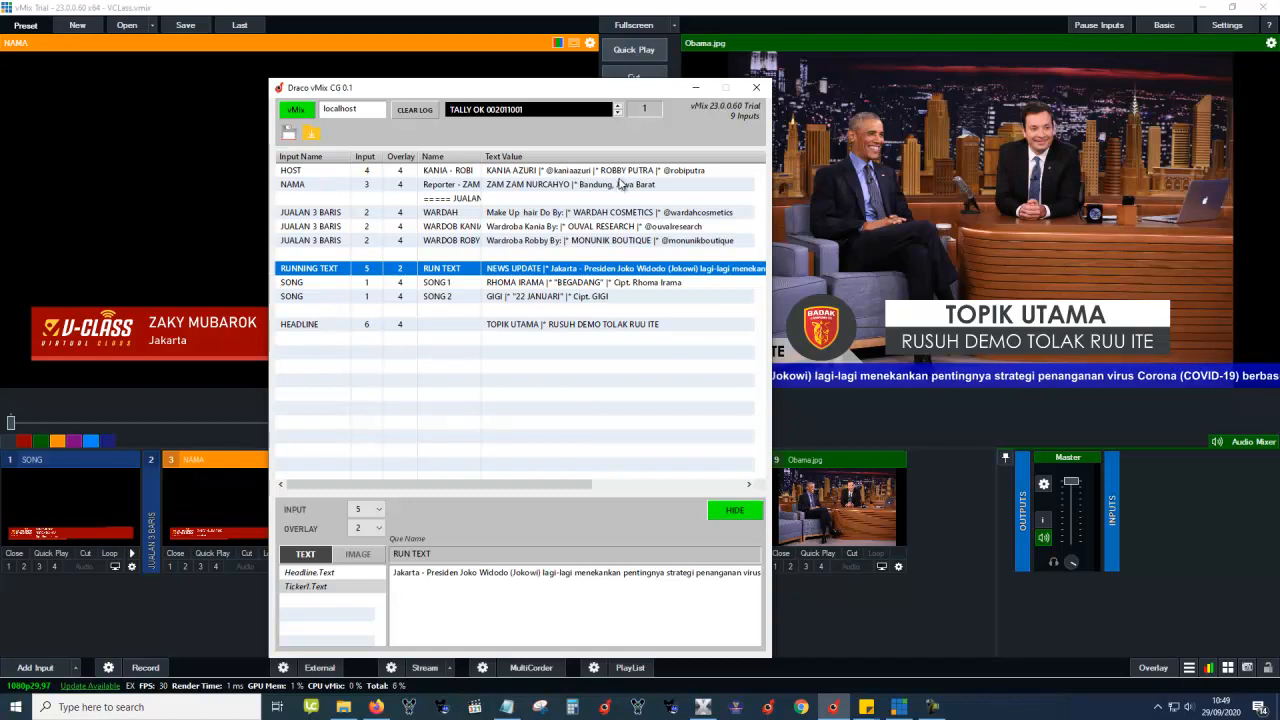
click(687, 173)
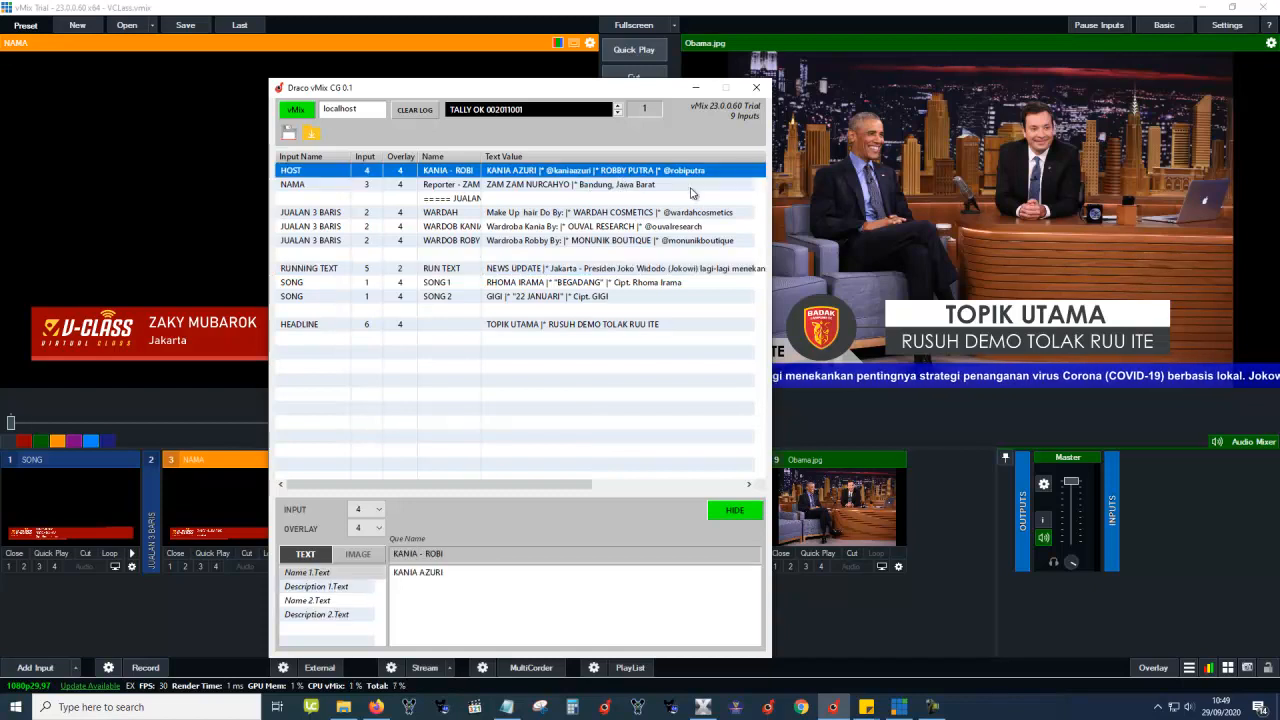